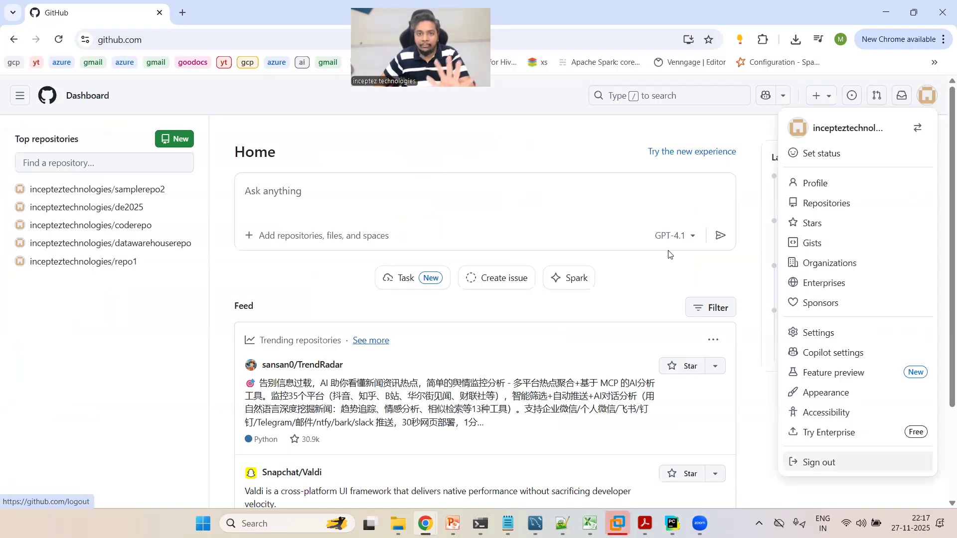
- Sign out of GitHub and start a new sign-up through the chosen Google account
click(505, 219)
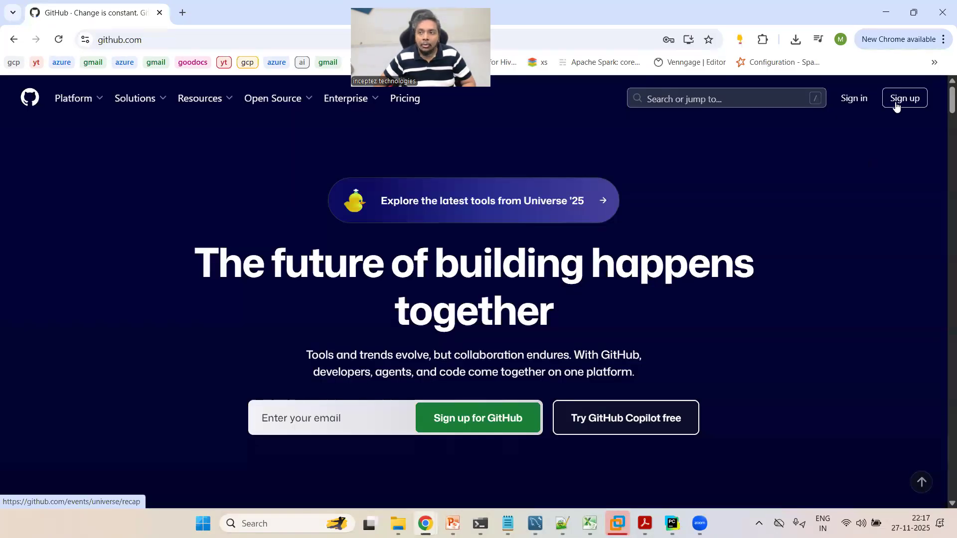
click(905, 99)
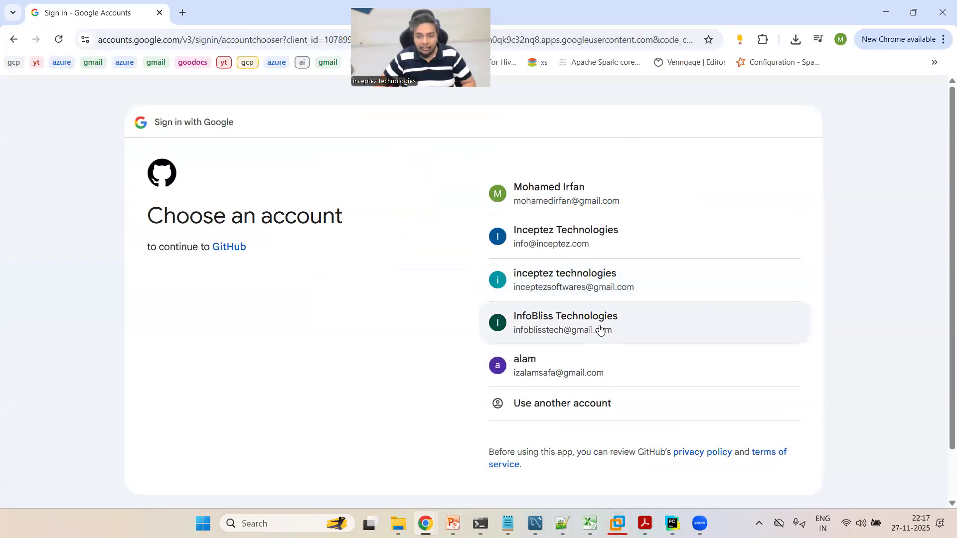
click(599, 328)
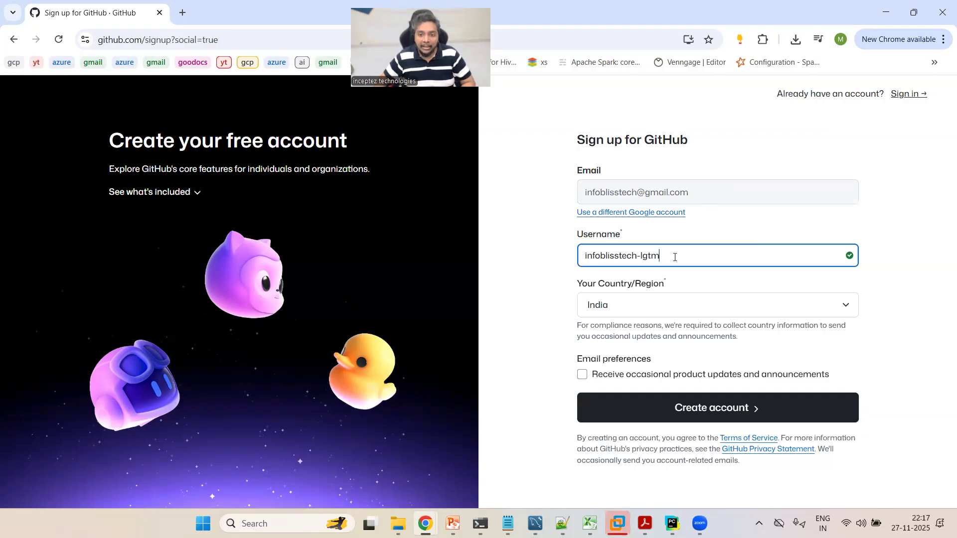
- Replace the suggested username with a new one, retyping until it shows the green availability check
key(shift+Left)
key(shift+Left)
key(shift+Left)
key(shift+Left)
key(shift+Left)
key(BackSpace)
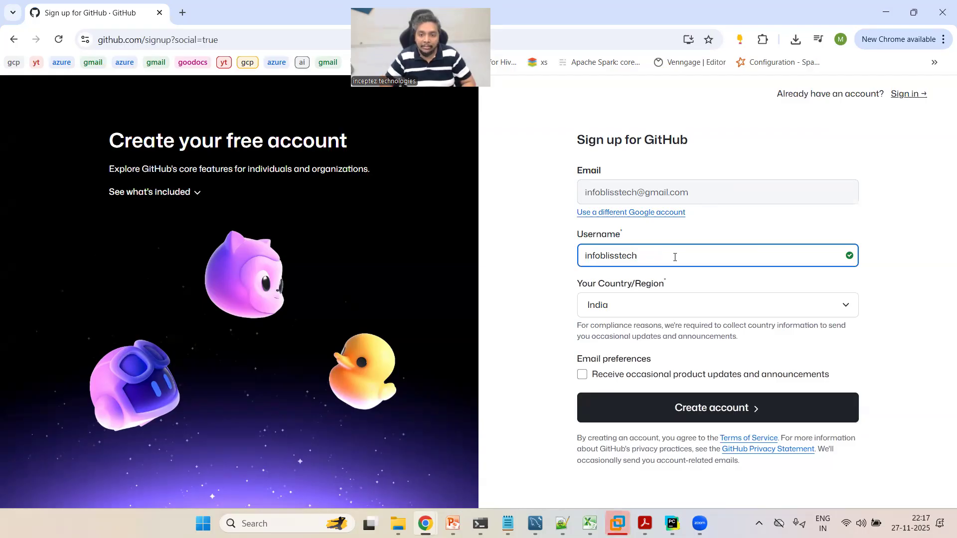
key(BackSpace)
key(BackSpace)
key(BackSpace)
key(BackSpace)
key(BackSpace)
key(BackSpace)
key(BackSpace)
key(BackSpace)
key(BackSpace)
key(BackSpace)
key(BackSpace)
text(ce)
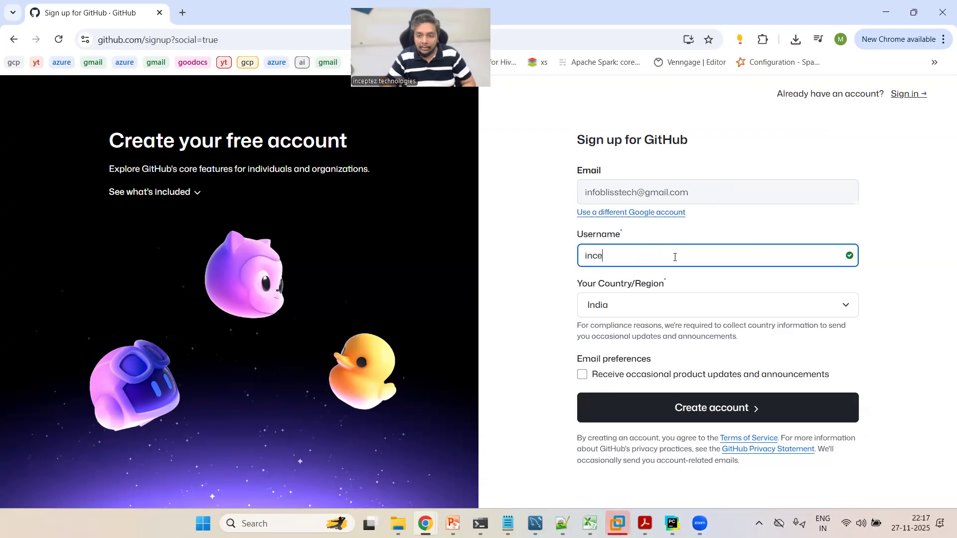
text(pteztc)
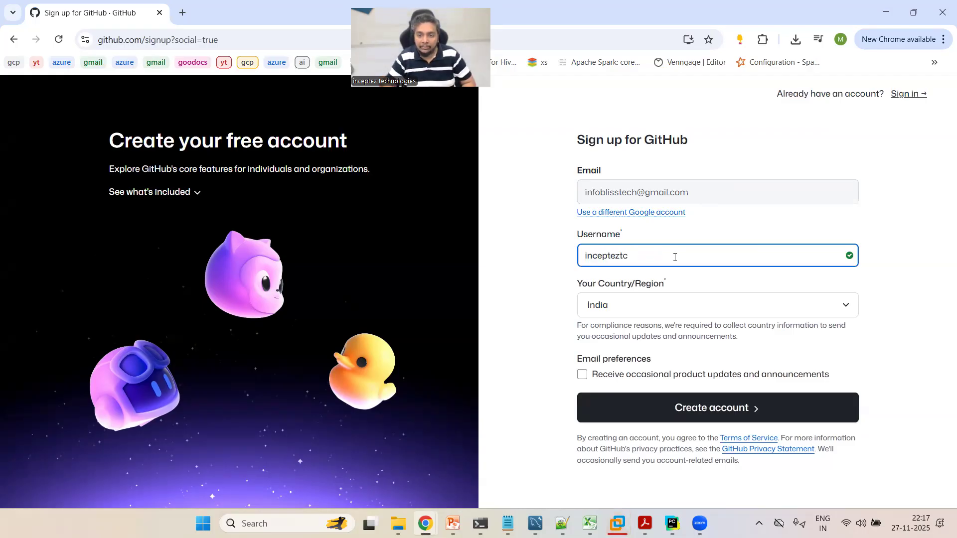
key(BackSpace)
text(echnol)
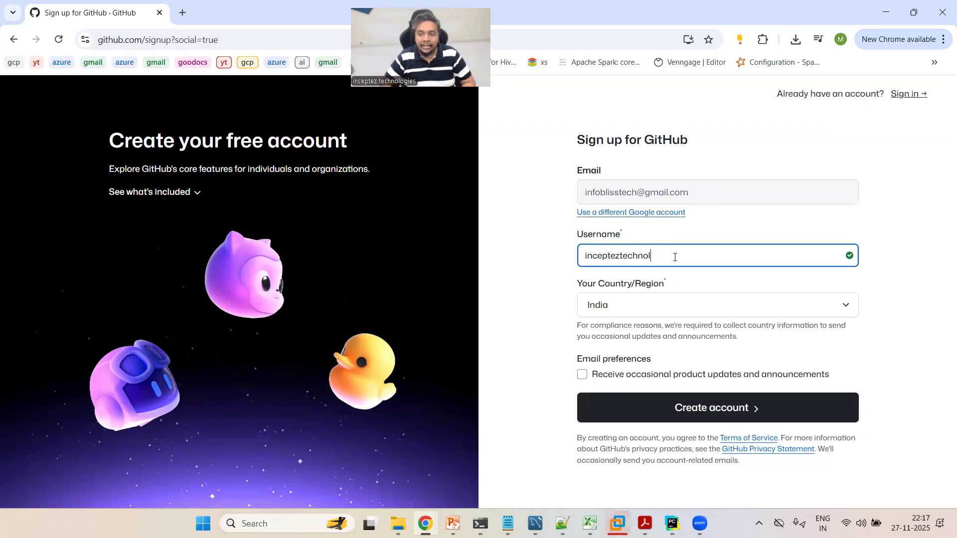
text(ogies)
key(ctrl+a)
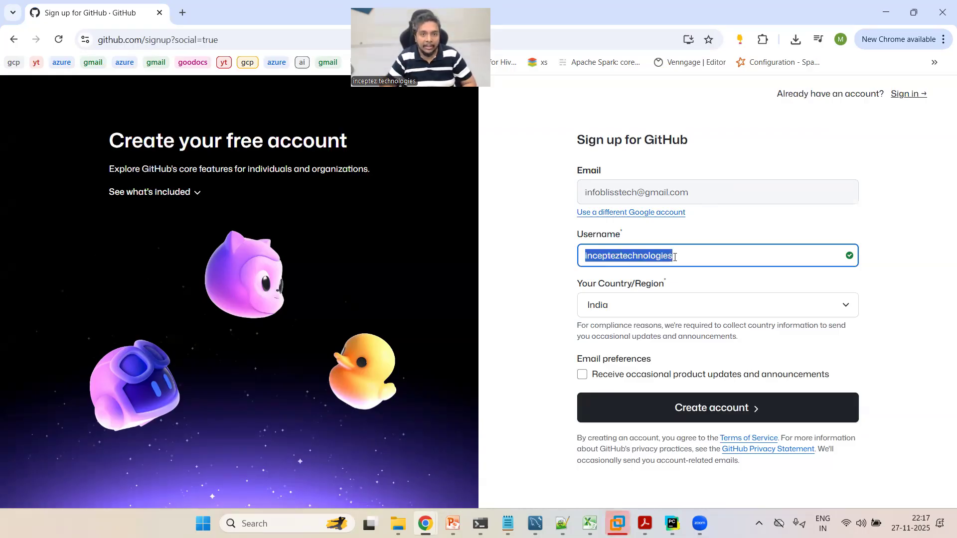
text(moham)
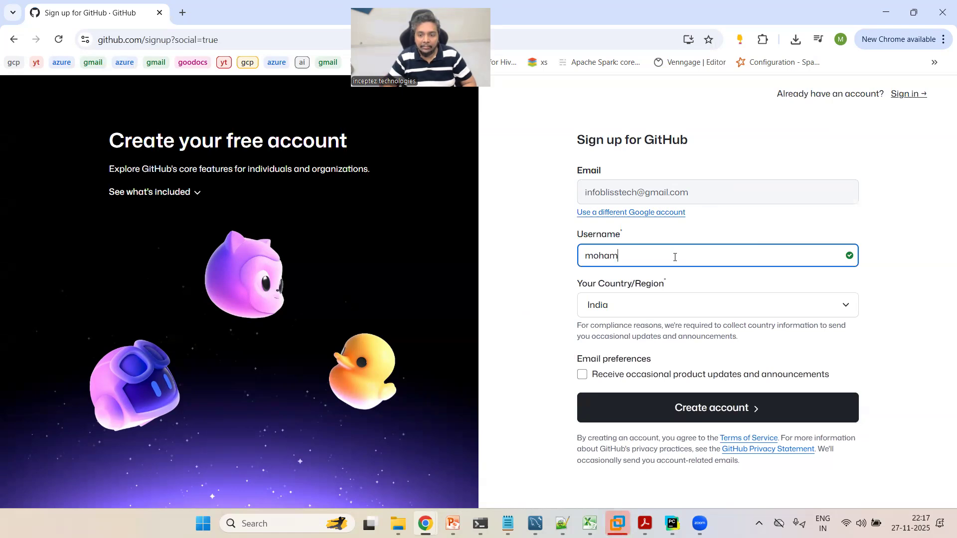
text(edirfankad)
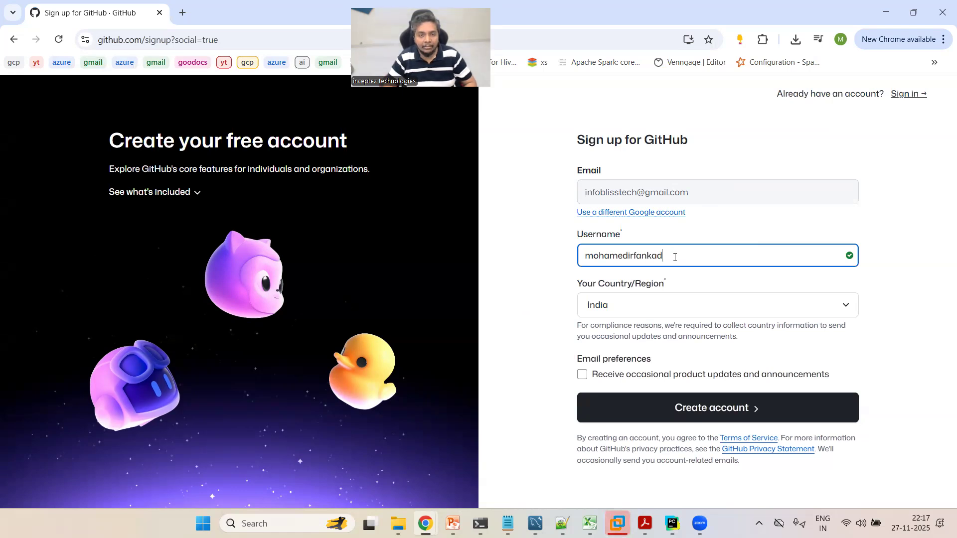
text(er)
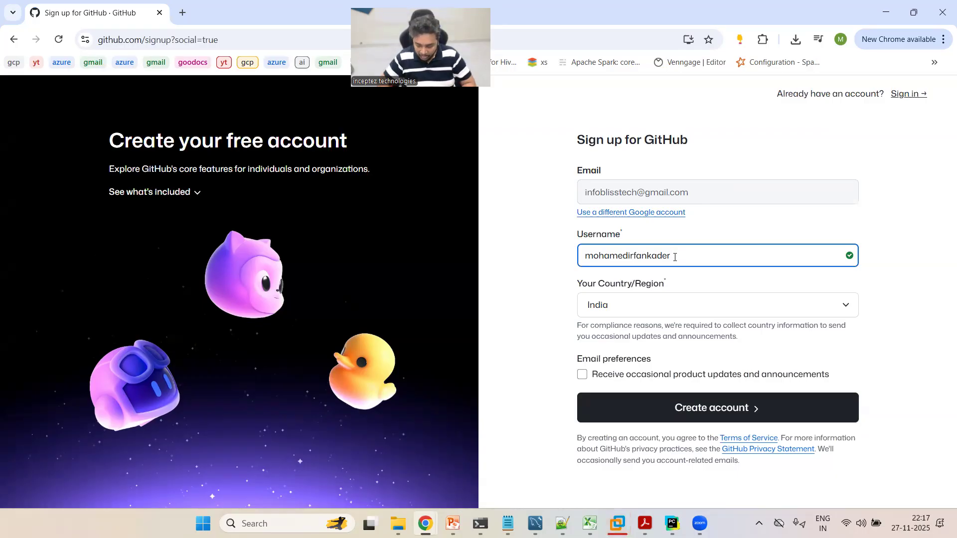
key(BackSpace)
key(BackSpace)
key(BackSpace)
key(BackSpace)
key(BackSpace)
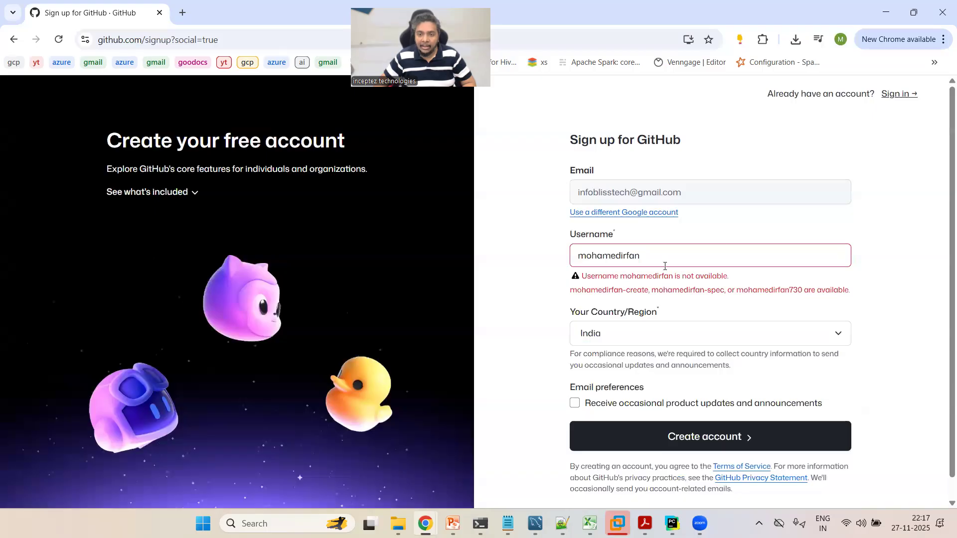
click(651, 260)
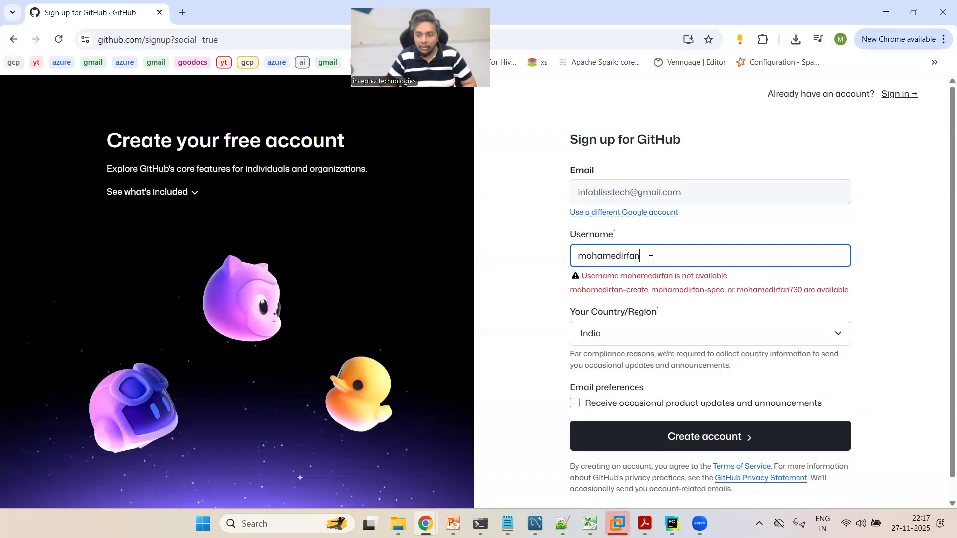
text(kader)
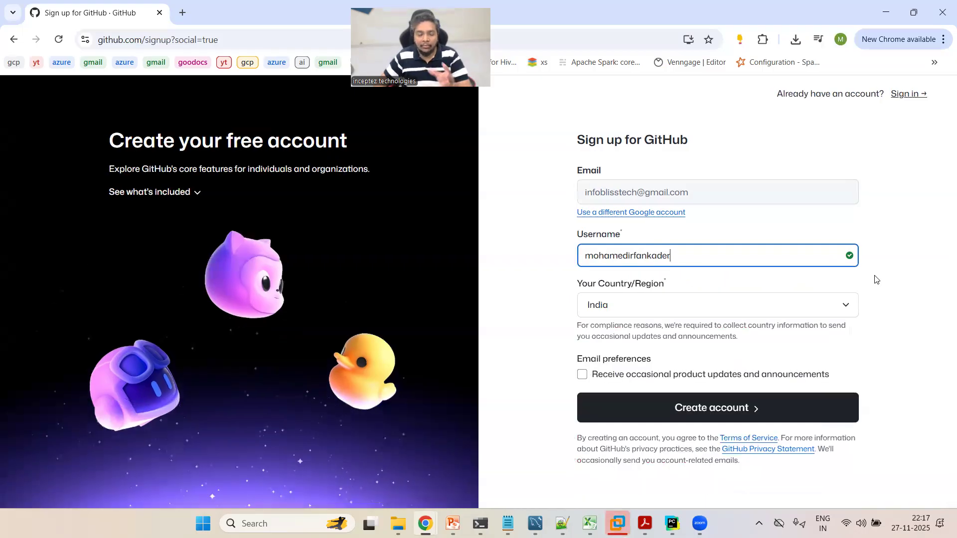
click(875, 279)
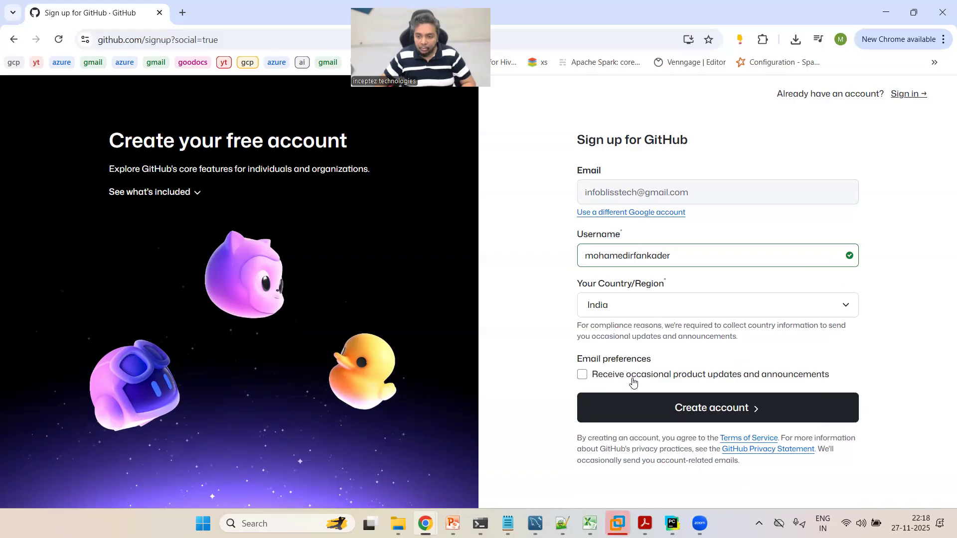
- Create the account and close the profile menu on the new dashboard
click(725, 408)
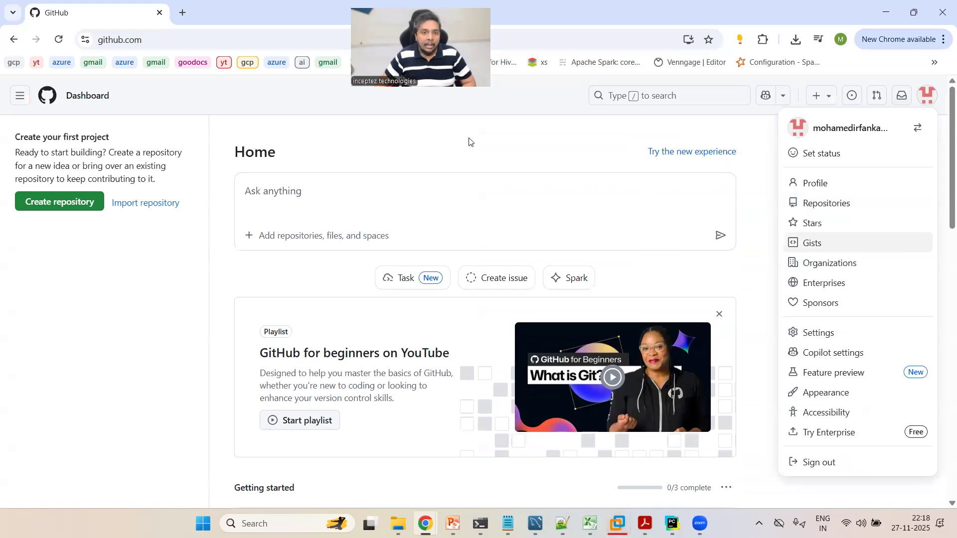
click(44, 205)
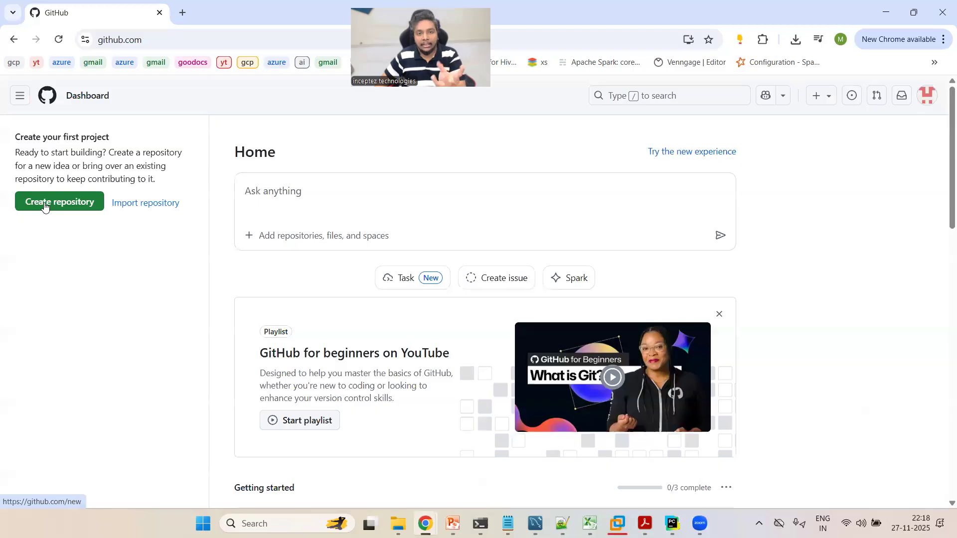
- Start a new repository and name it databricks-code-repo, confirming the name is available
click(44, 205)
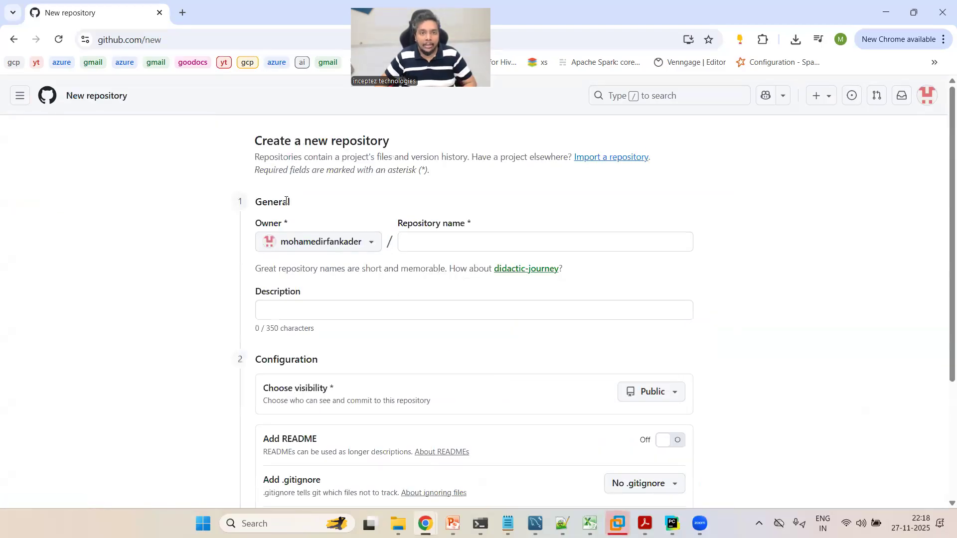
click(459, 243)
click(808, 240)
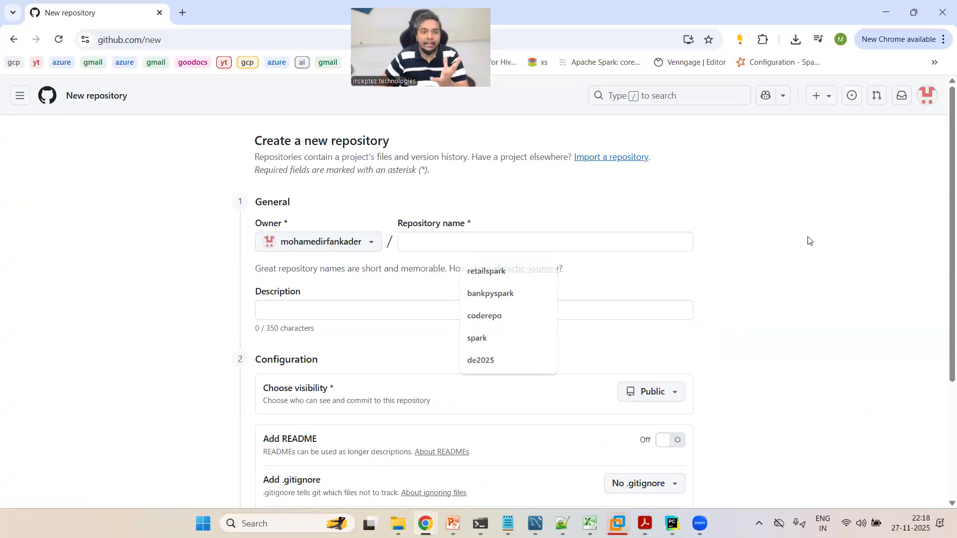
click(452, 240)
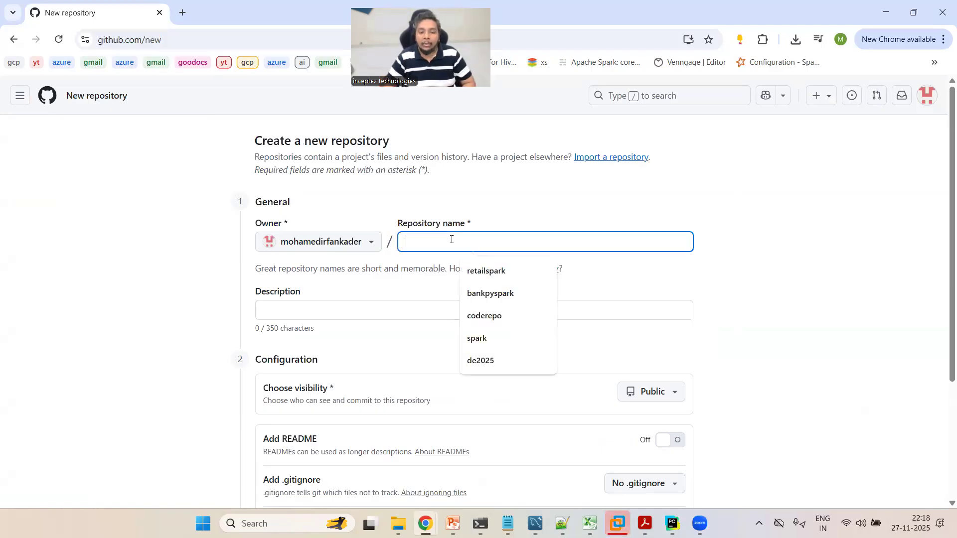
text(data)
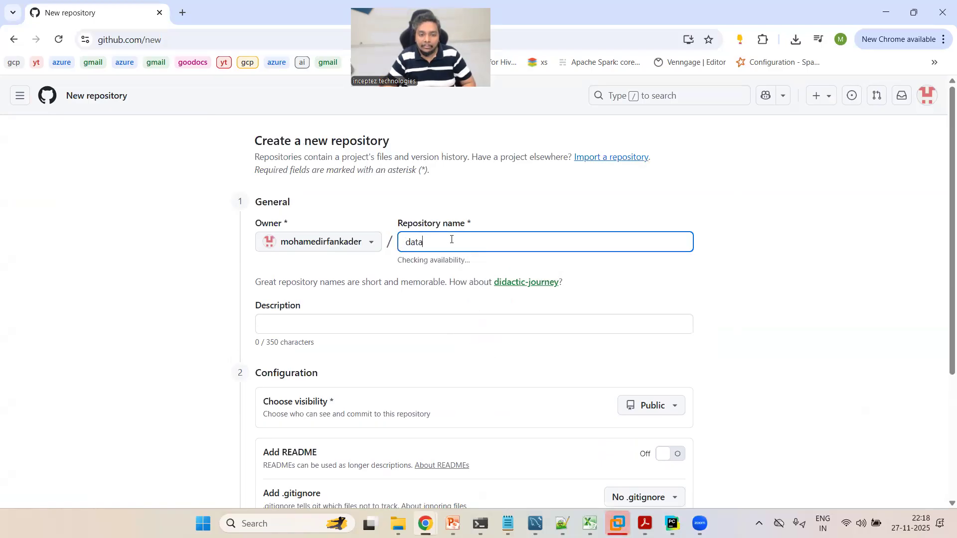
text(bricksr)
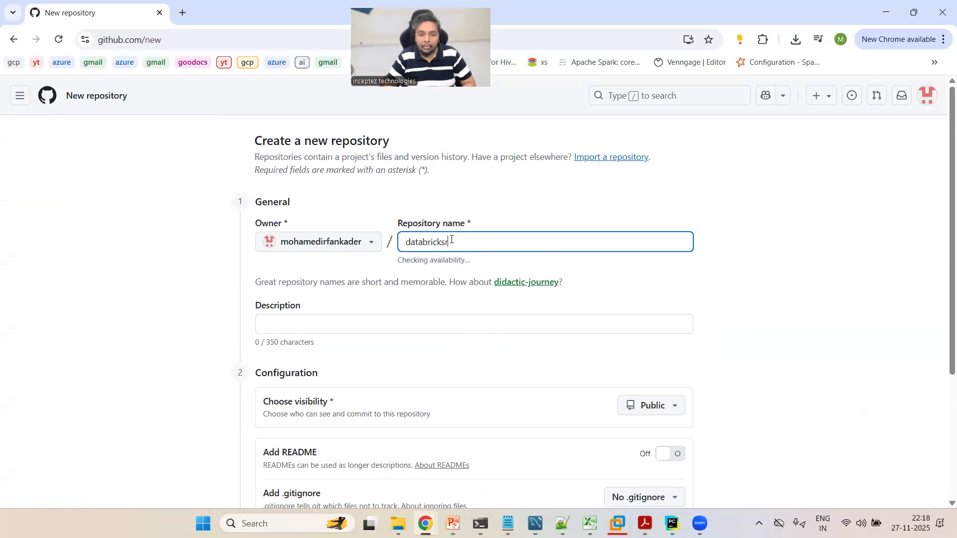
text(epo)
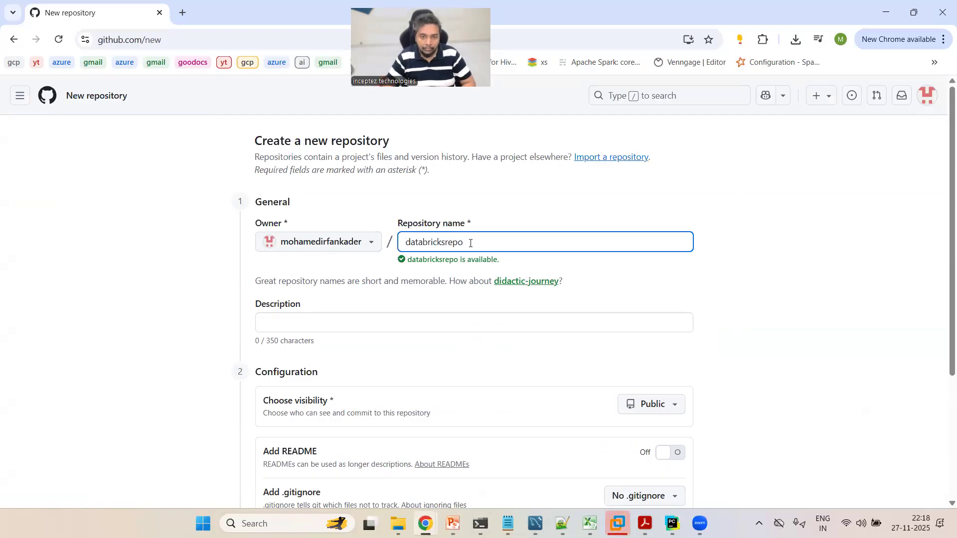
text(-code-)
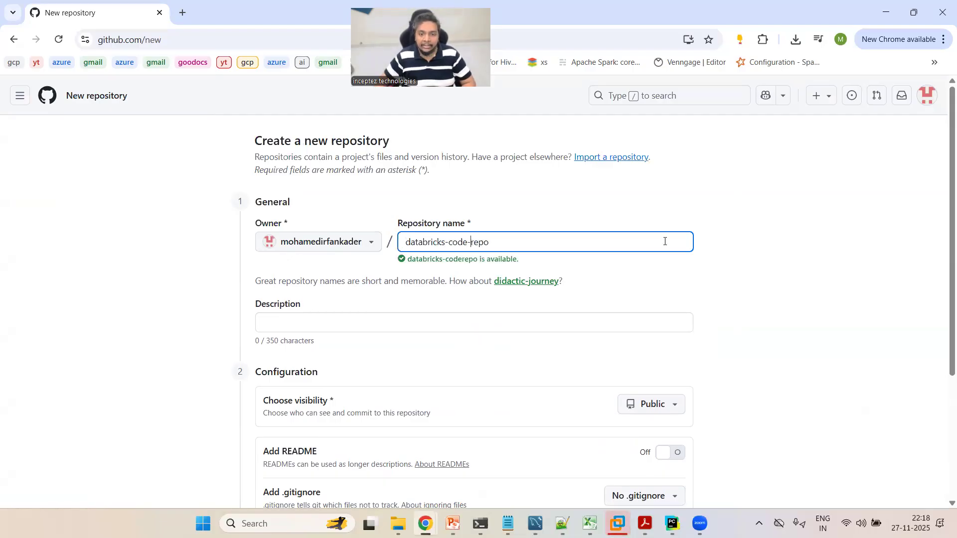
click(746, 248)
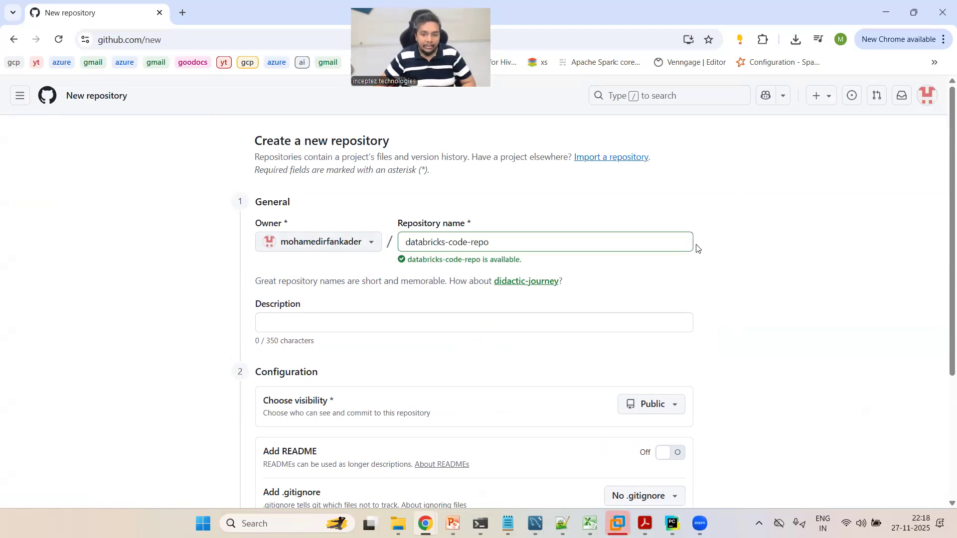
- Add the description 'Repo to maintain the Databricks notebook and other objects', keeping visibility Public
click(357, 328)
text(Plac)
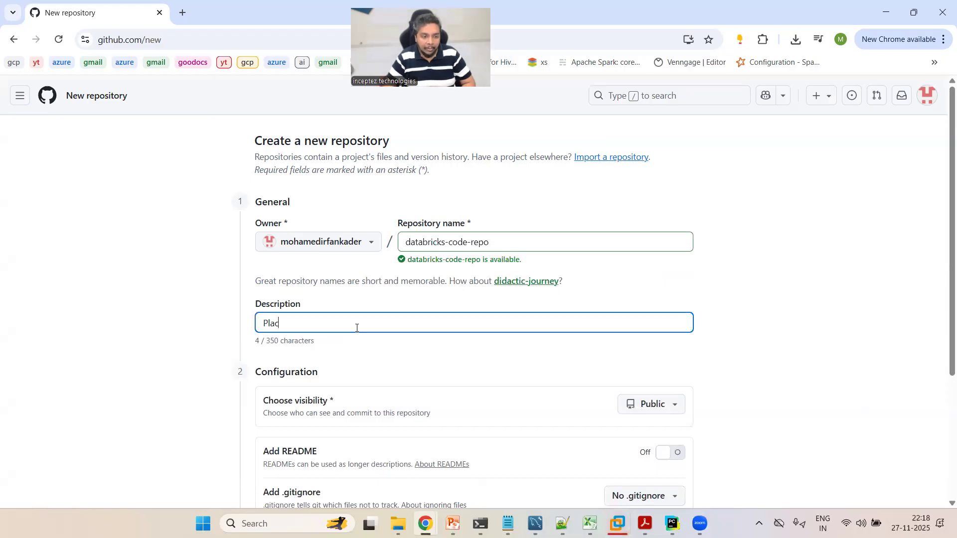
key(BackSpace)
key(BackSpace)
key(BackSpace)
key(BackSpace)
text(Repo to)
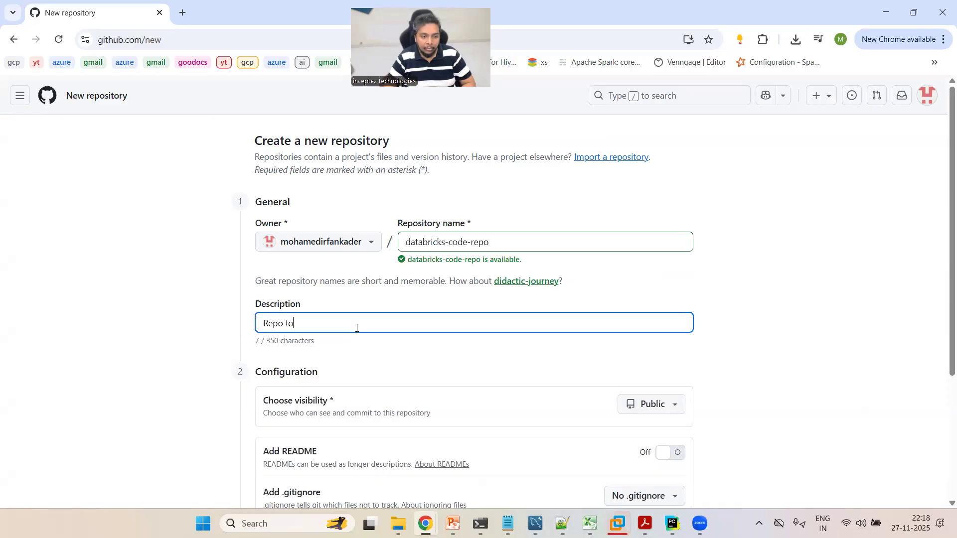
text( maintai)
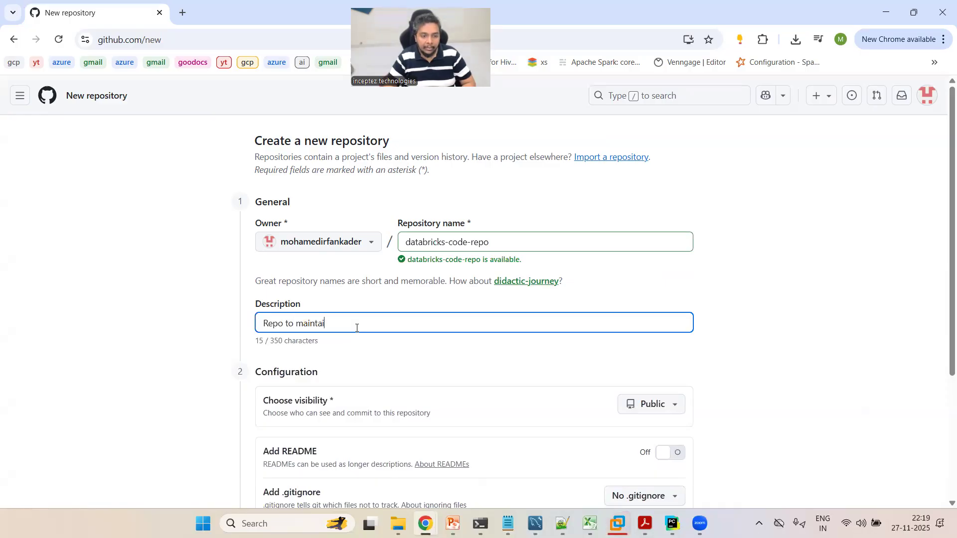
text(n the D)
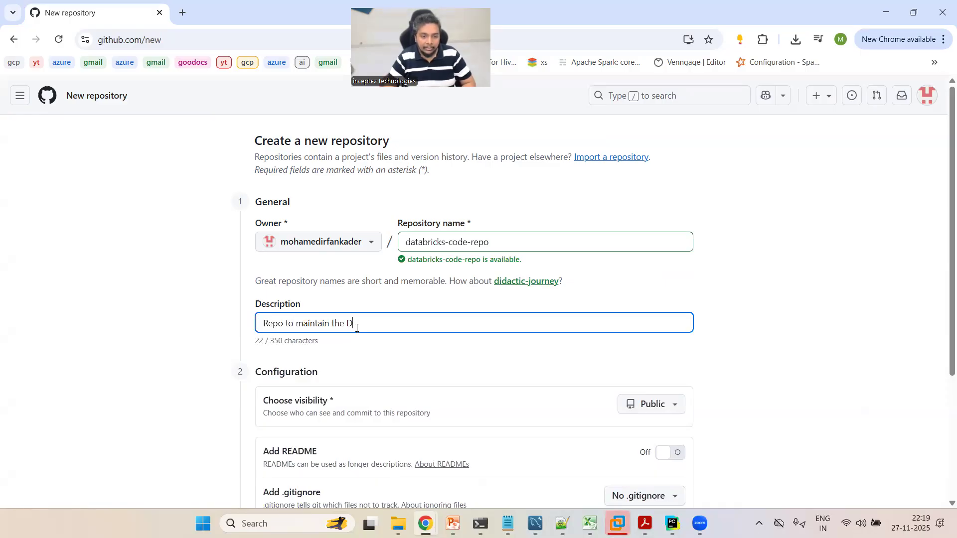
text(atabricks notebook and)
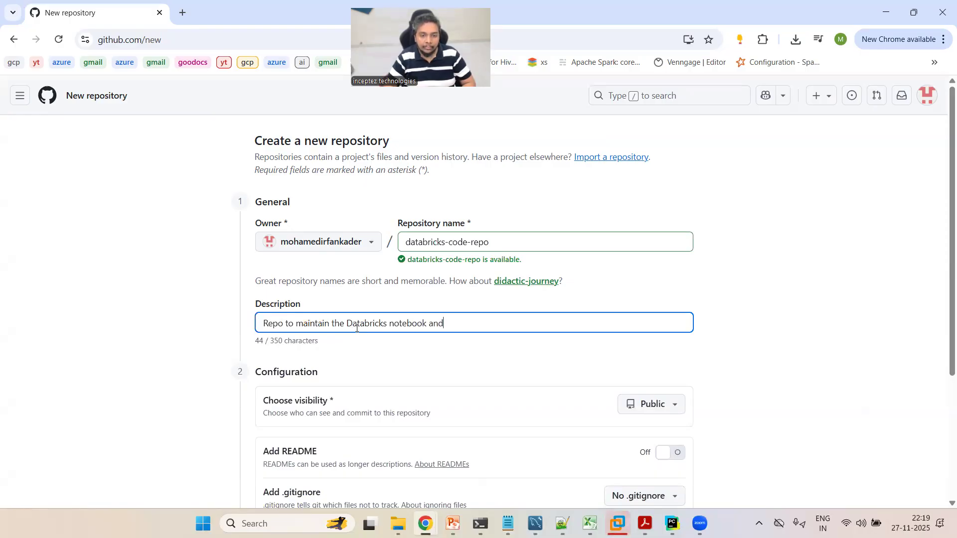
text( other objects)
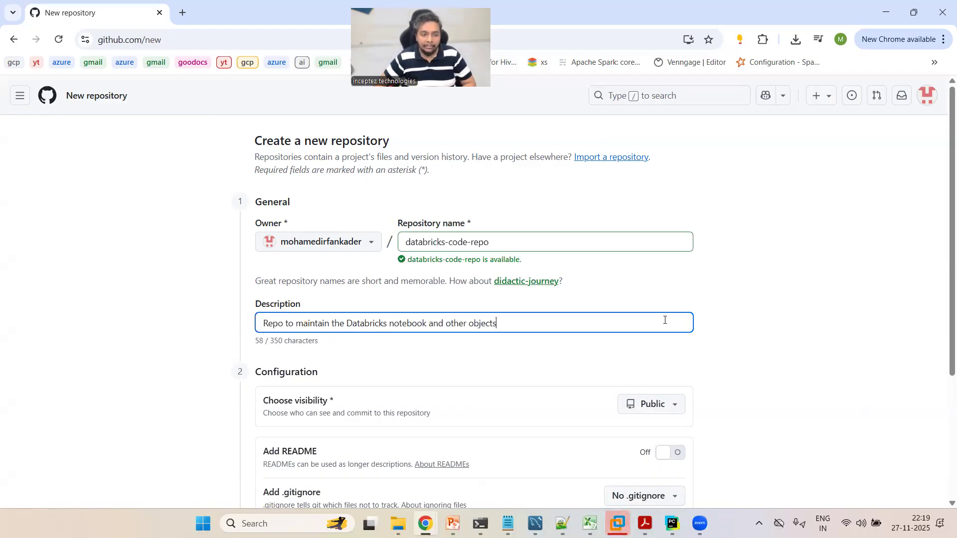
scroll(573, 322, down, 2)
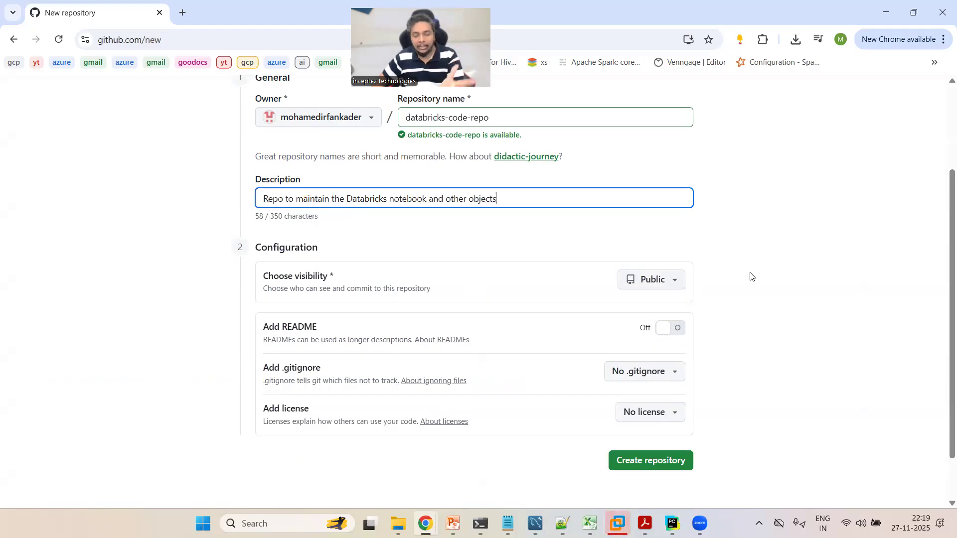
click(674, 283)
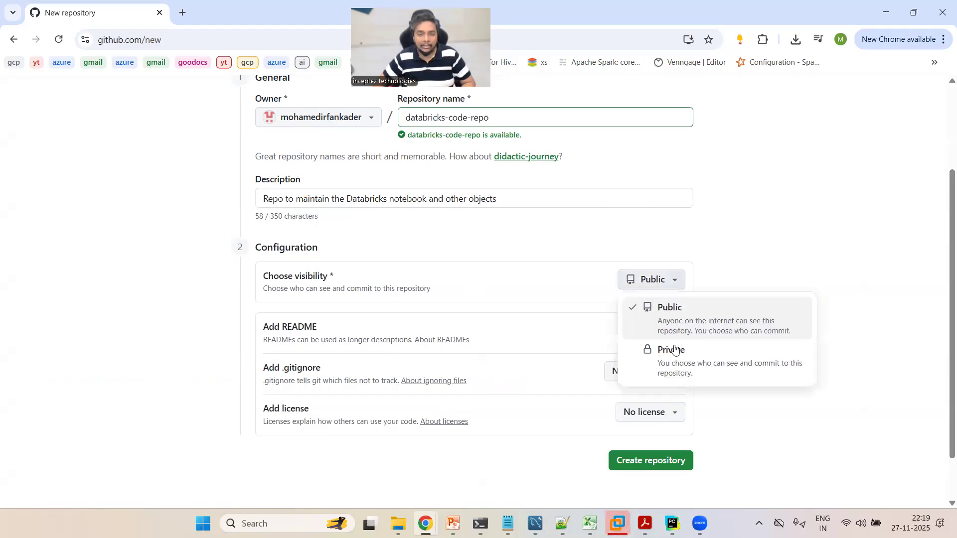
click(732, 266)
scroll(732, 267, down, 2)
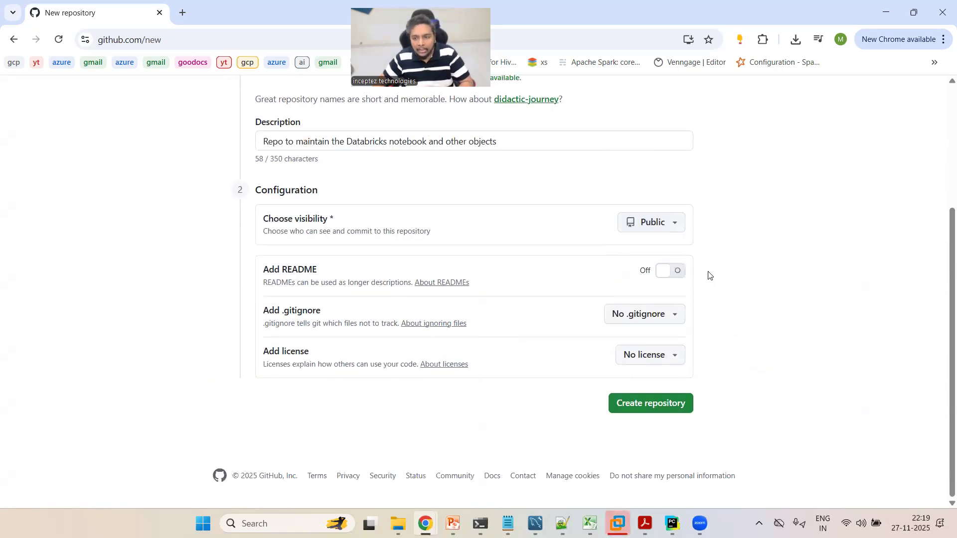
- Enable the README, choose Apache License 2.0, and create the repository
click(679, 276)
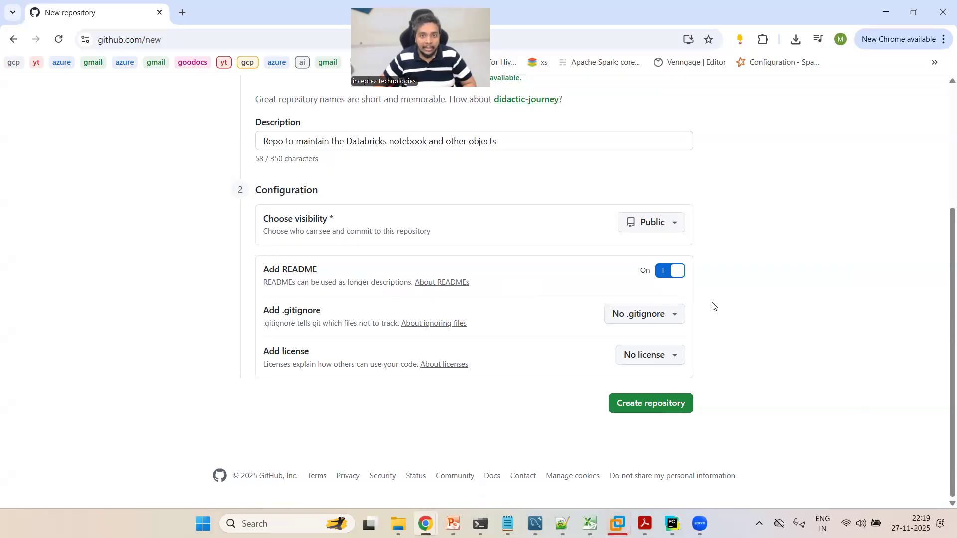
click(674, 354)
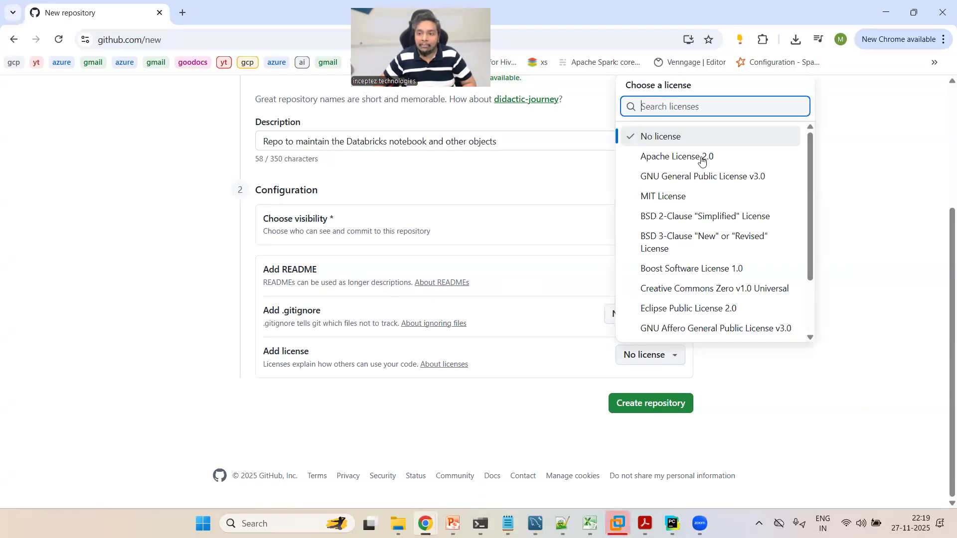
key(Return)
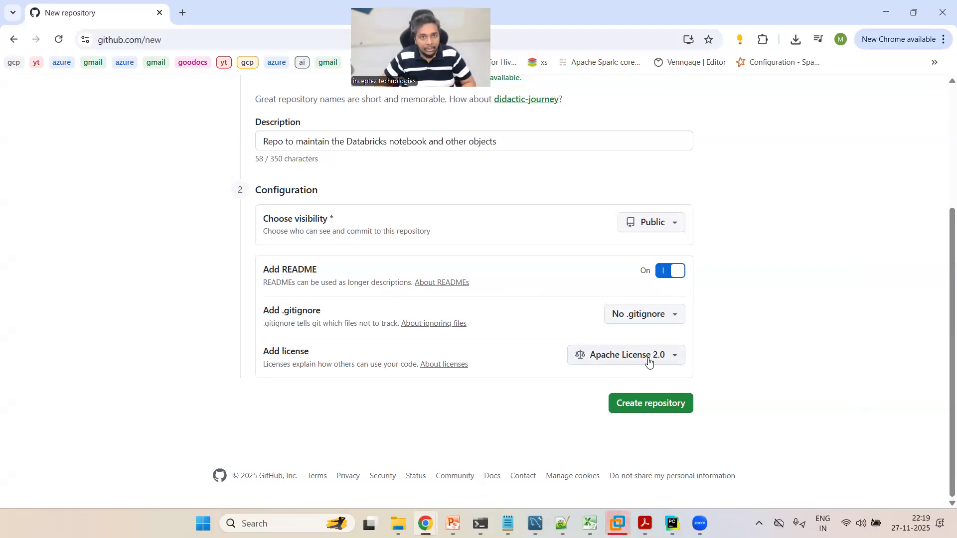
click(670, 405)
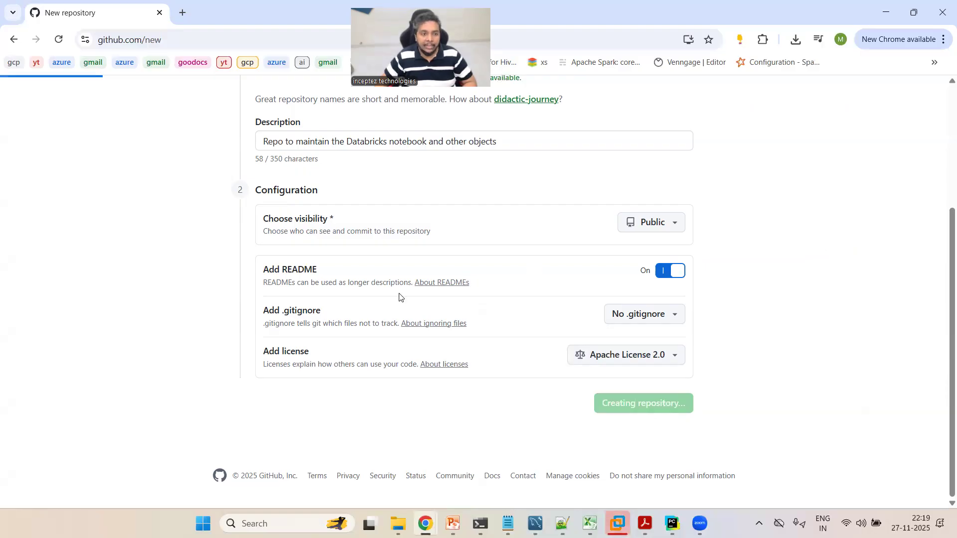
- Review the repository setup steps on PowerPoint slide 2, then return to the new repo page
key(alt+Tab)
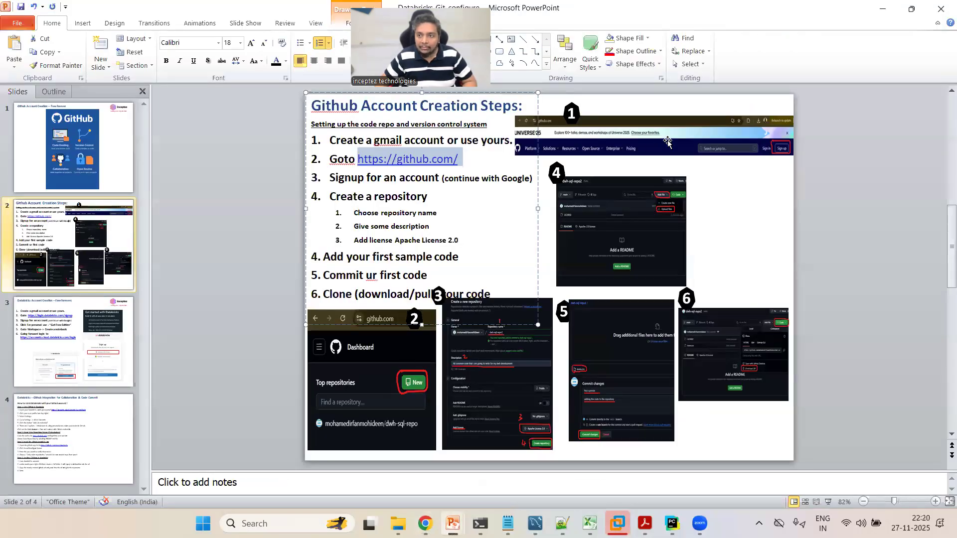
click(772, 151)
scroll(679, 204, up, 4)
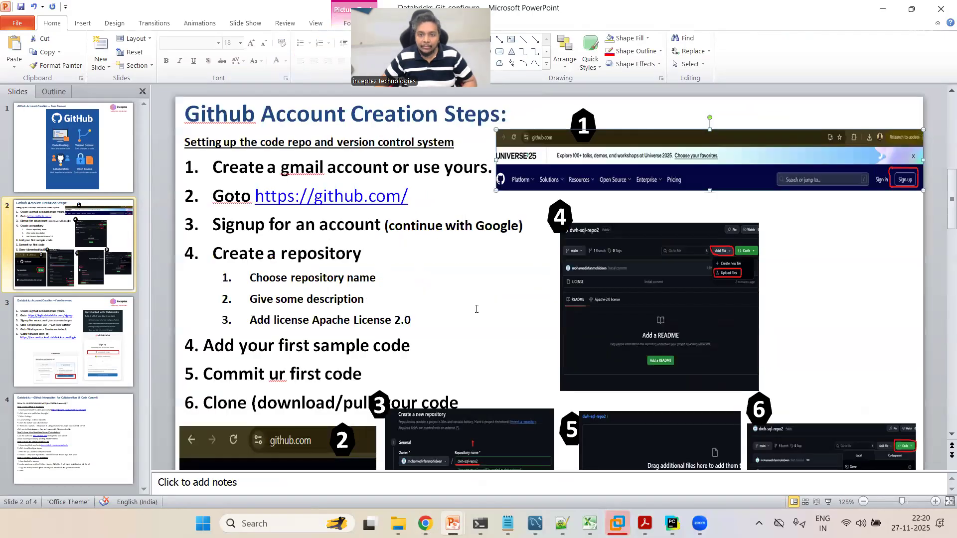
scroll(306, 345, down, 1)
scroll(307, 343, down, 2)
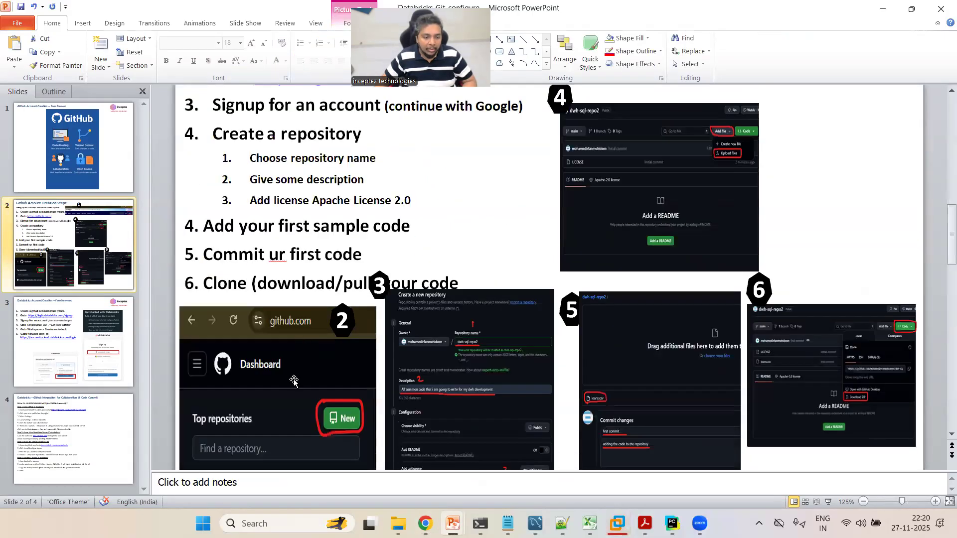
scroll(295, 378, down, 2)
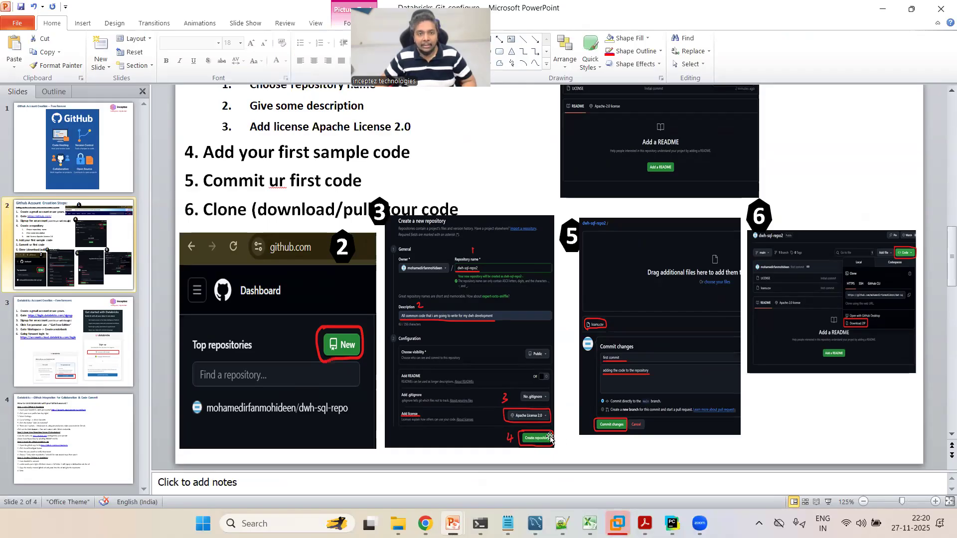
key(alt+Tab)
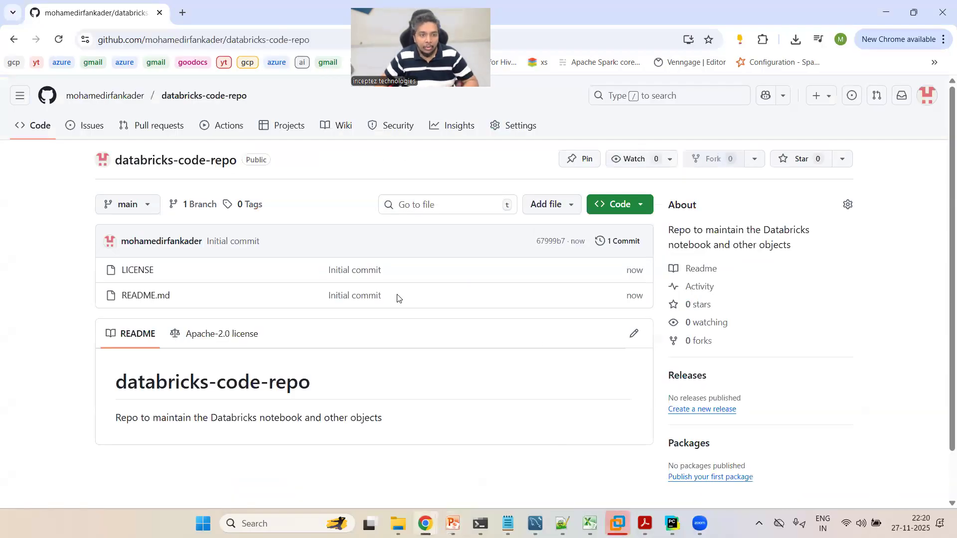
- Open the Upload files page from the Add file menu of databricks-code-repo
key(alt+Tab)
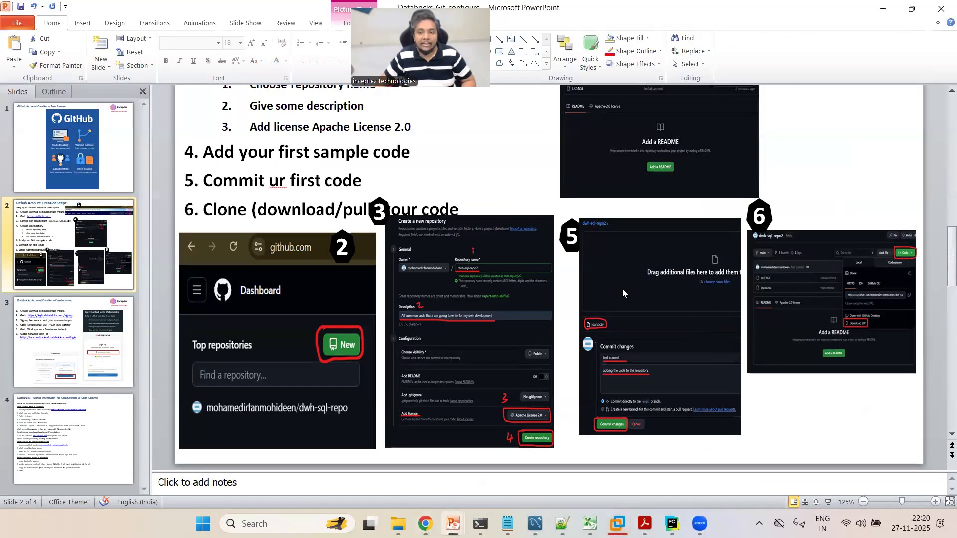
key(alt+Tab)
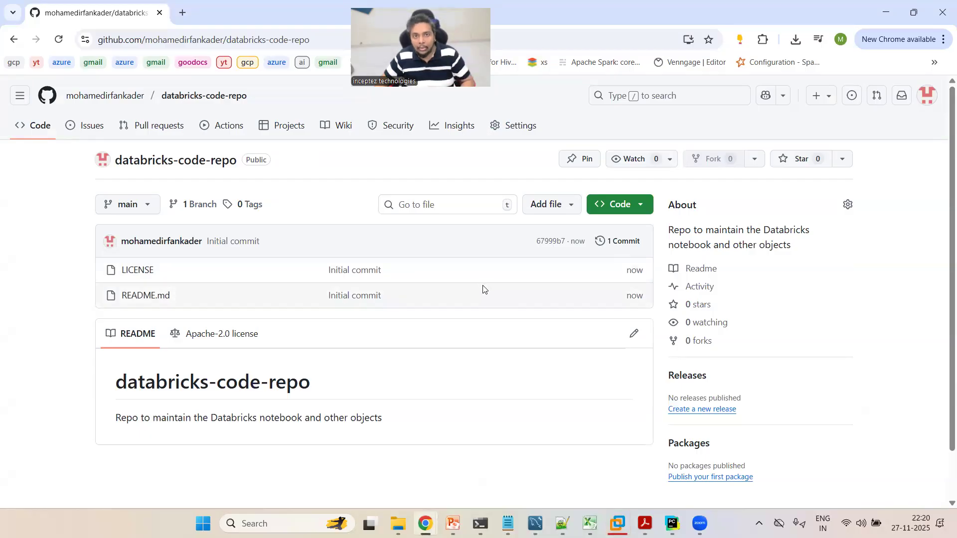
click(641, 206)
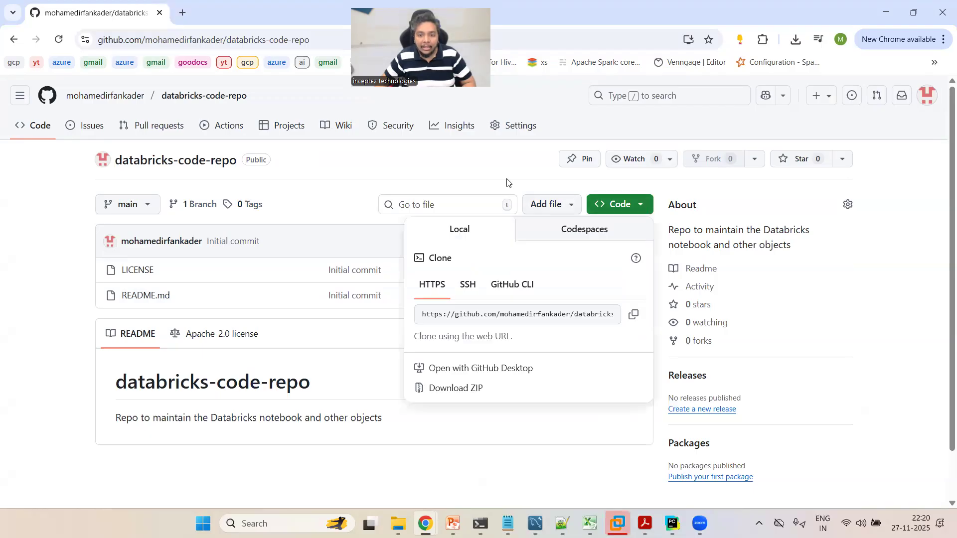
click(572, 208)
click(573, 208)
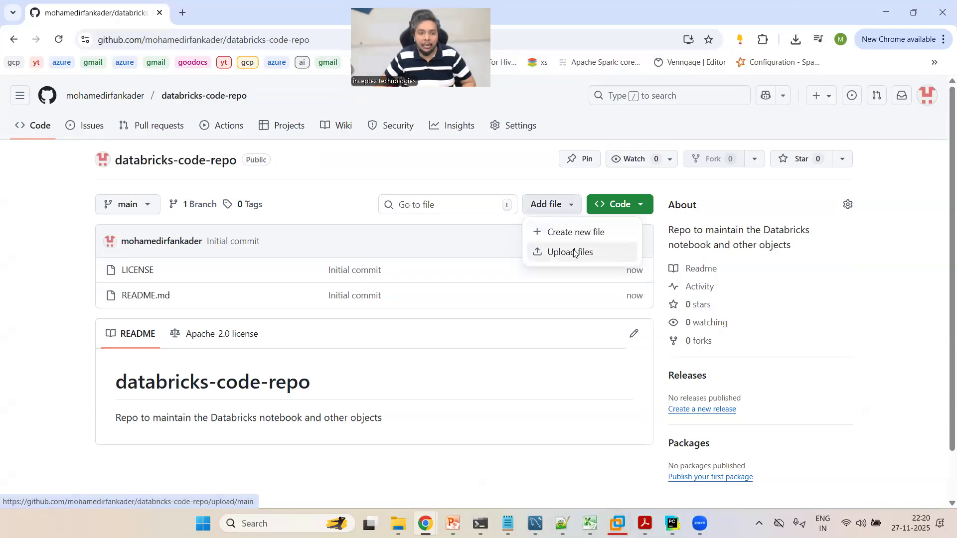
key(Return)
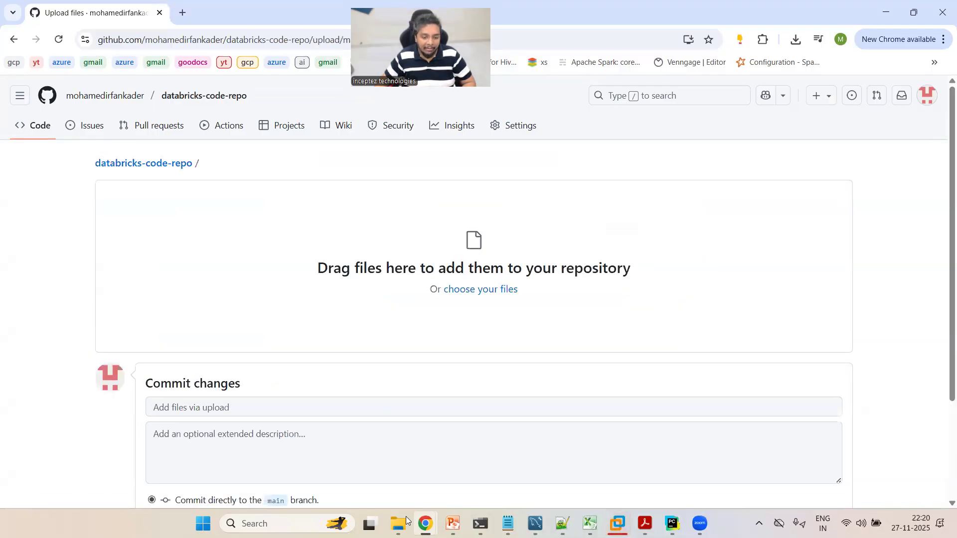
- Drag oops_fundamentals_4 from the D: drive in File Explorer onto GitHub's upload area
click(398, 523)
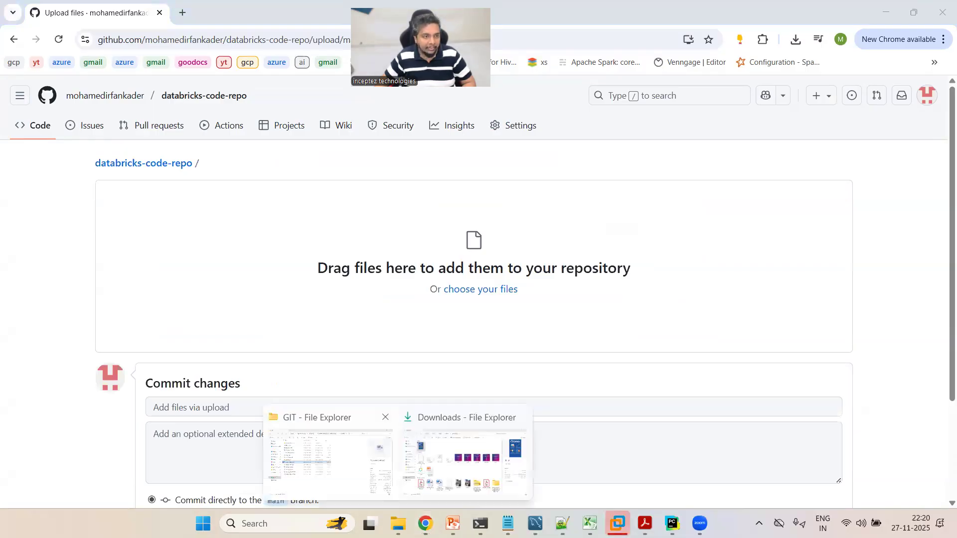
click(331, 461)
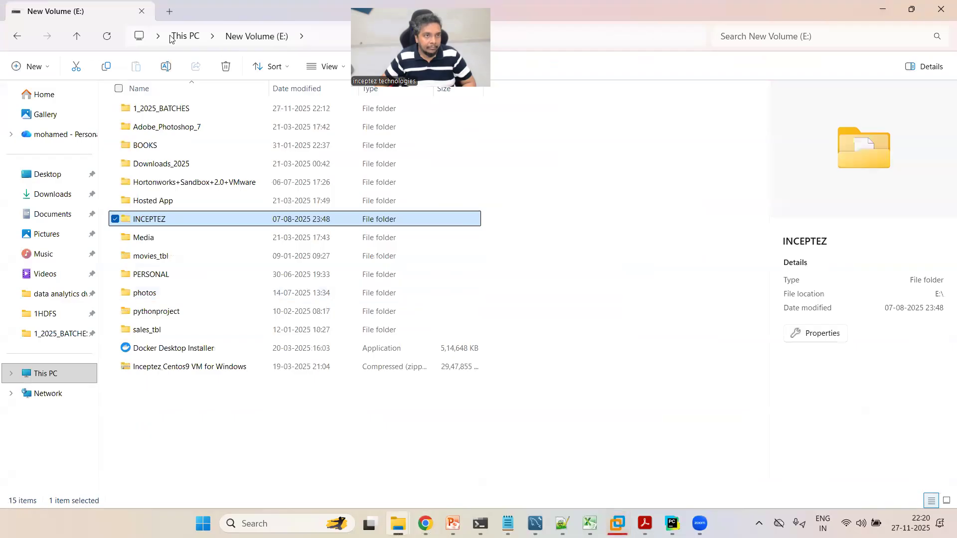
double_click(353, 119)
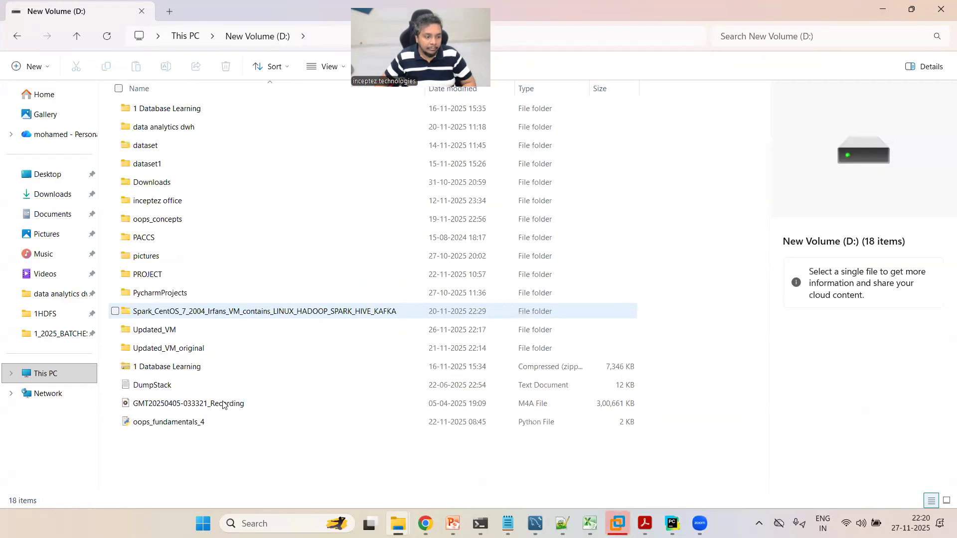
click(169, 424)
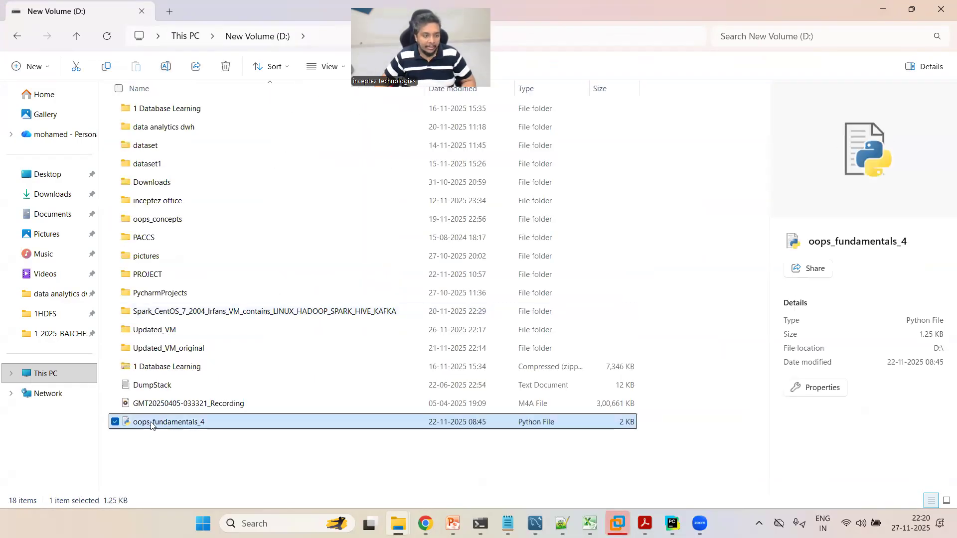
key(alt+Tab)
drag(281, 429, 454, 249)
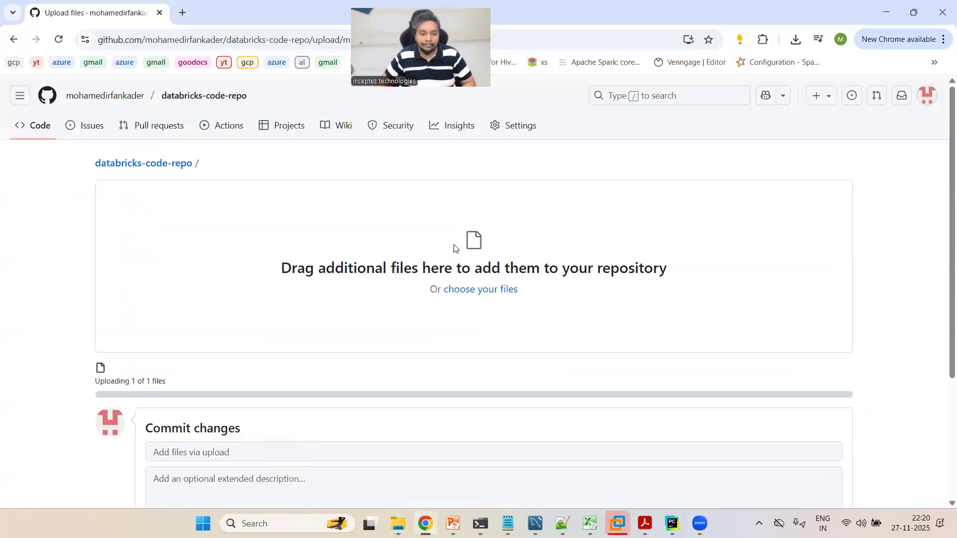
- Enter 'python oops version1' as the commit message
scroll(252, 275, down, 4)
click(253, 275)
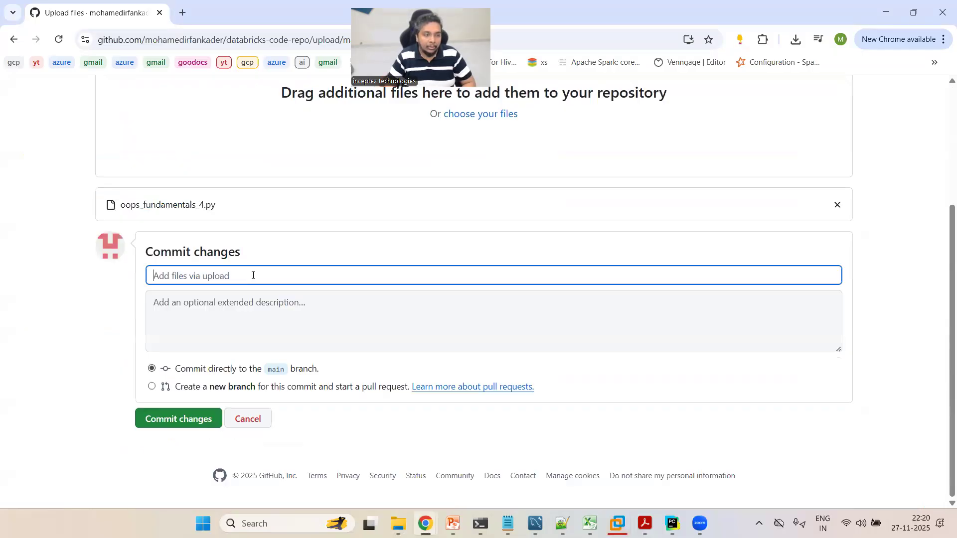
text(oops)
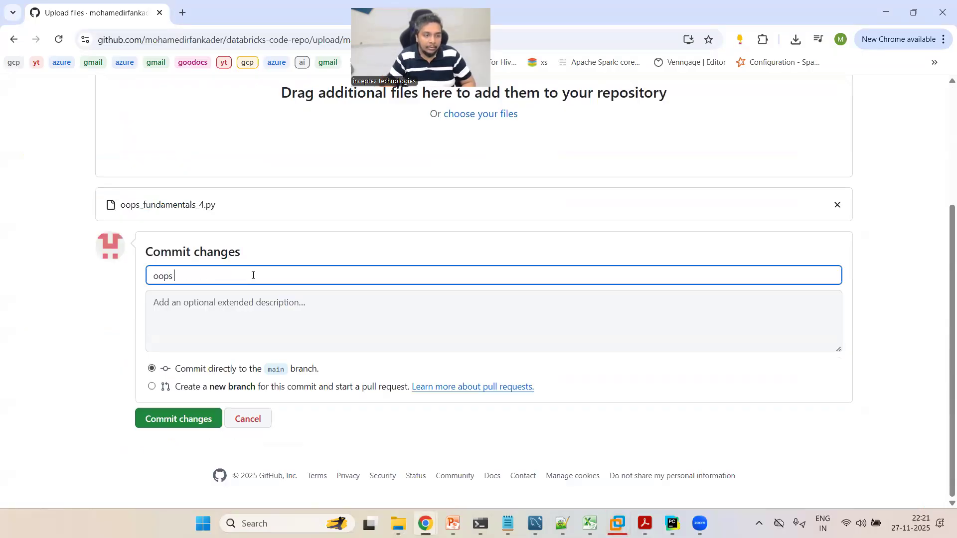
key(Home)
text(python)
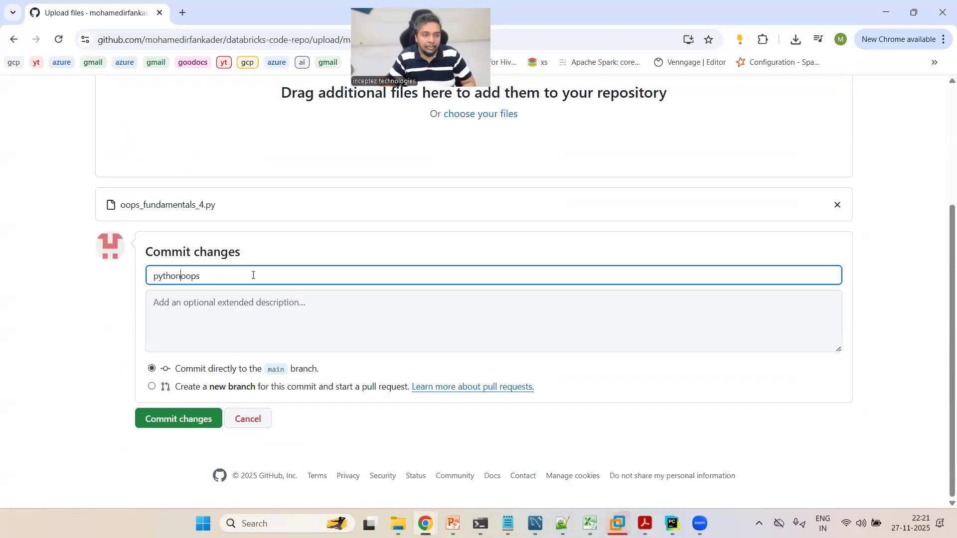
key(End)
text(v)
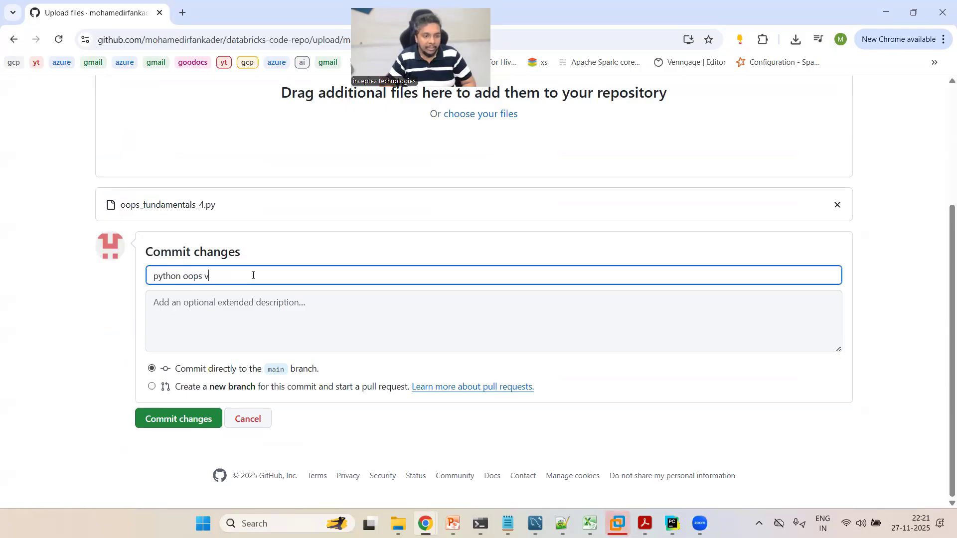
text(ersion1)
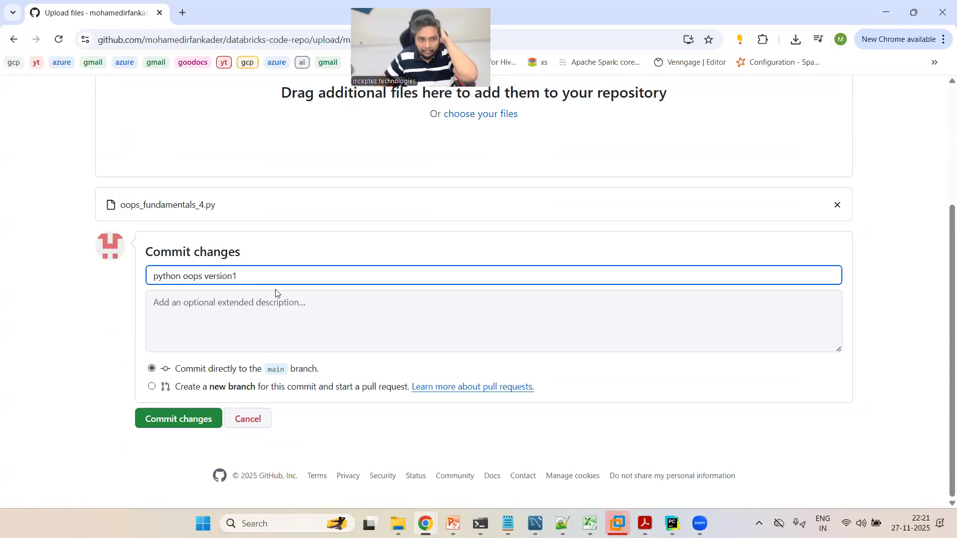
- Paste 'python oops version1' into the commit's extended description
click(254, 311)
text(python oops version1)
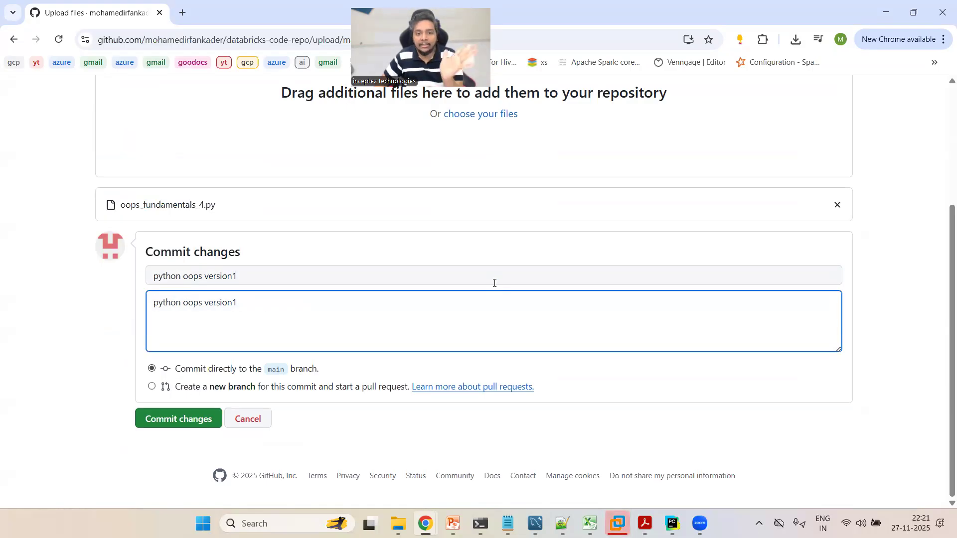
scroll(496, 284, up, 3)
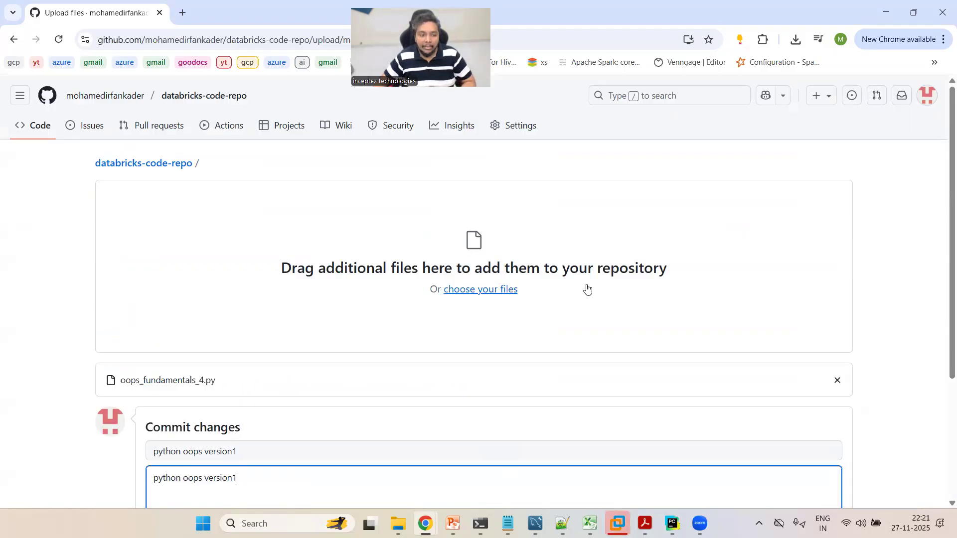
key(alt+Tab)
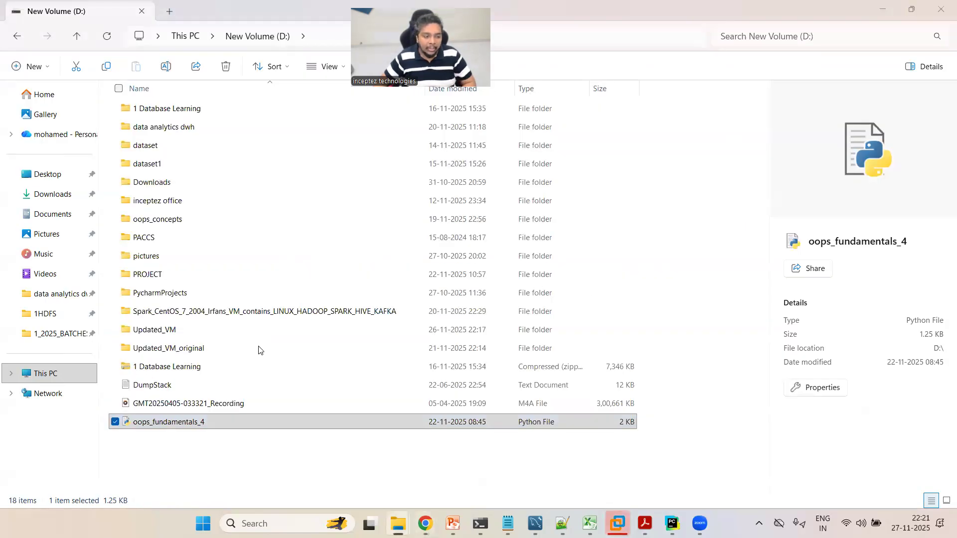
key(alt+Tab)
scroll(279, 331, down, 1)
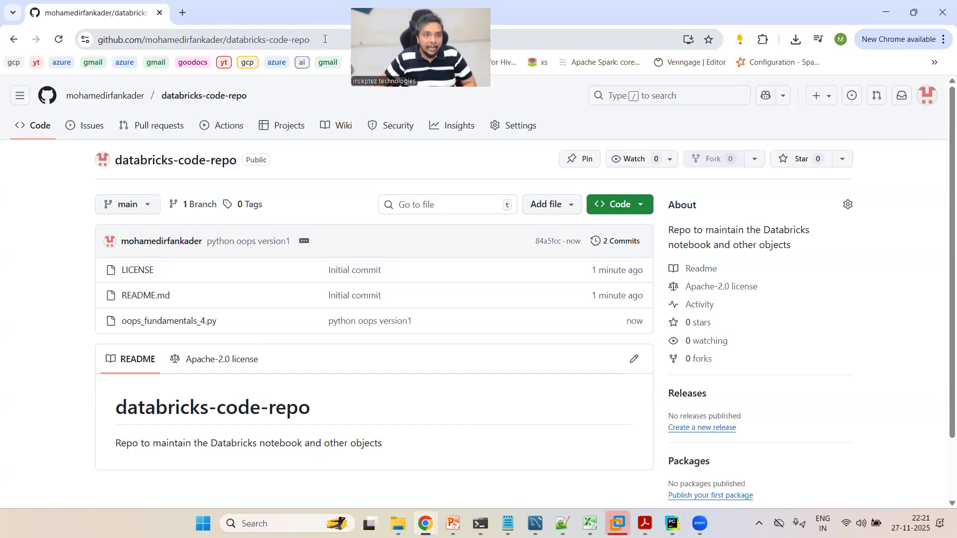
- Inspect oops_fundamentals_4.py's code and the Code clone options, then return to the Databricks_Git_configure slides
click(172, 323)
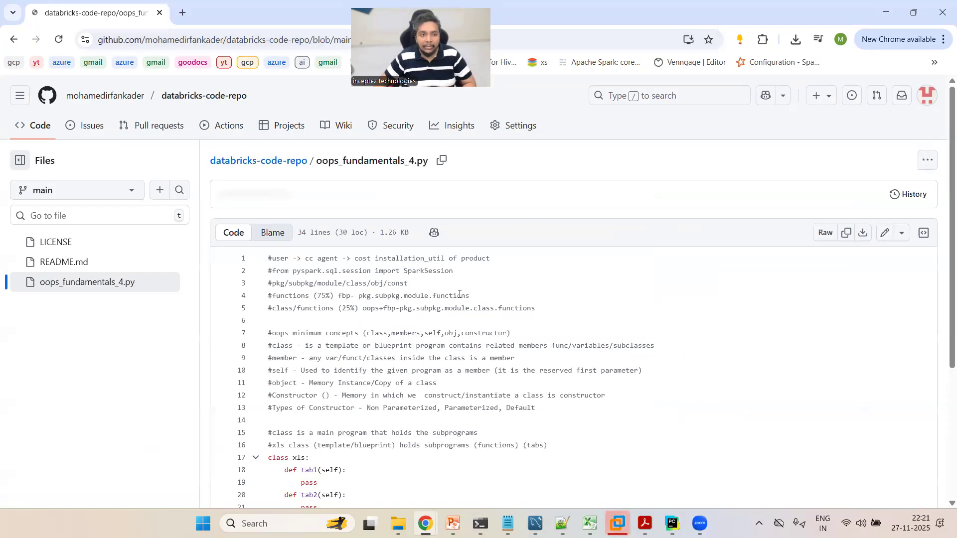
click(383, 195)
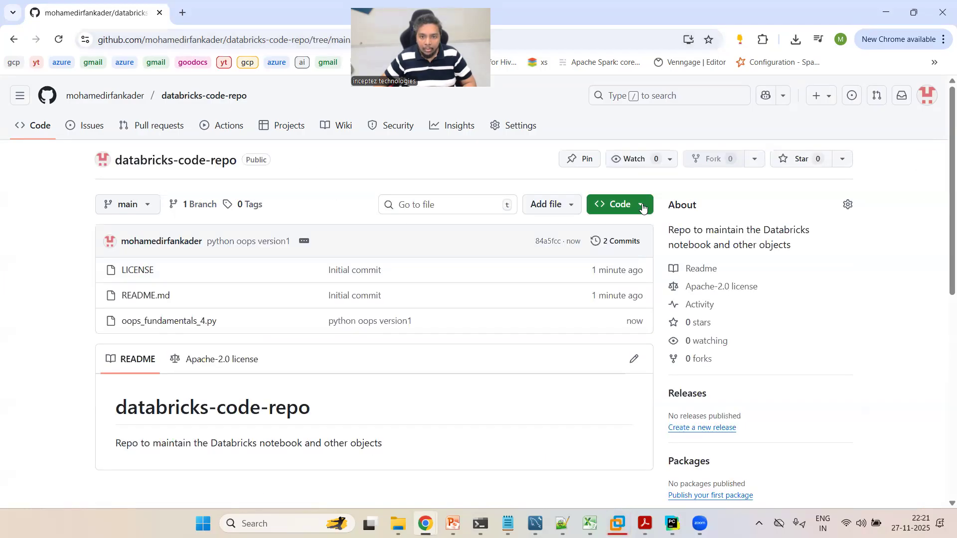
click(643, 209)
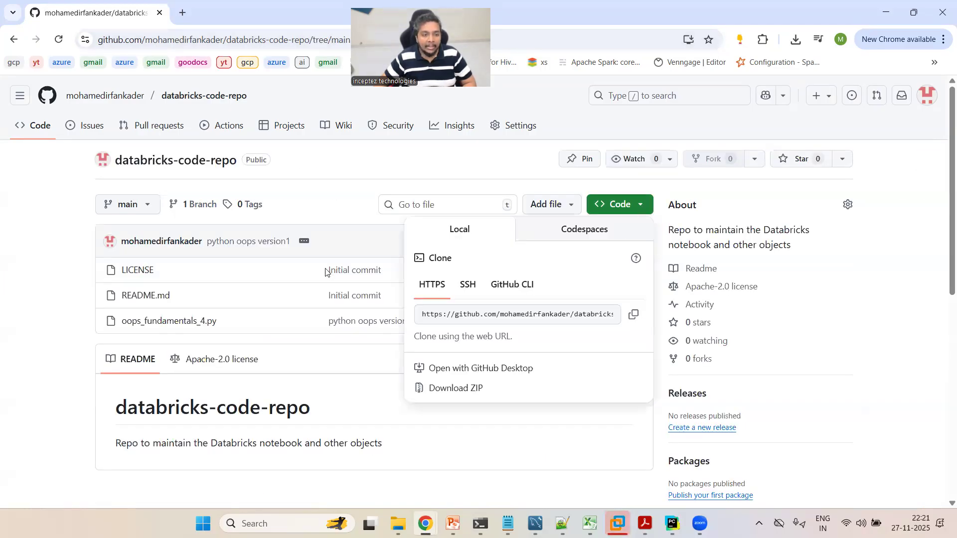
click(189, 322)
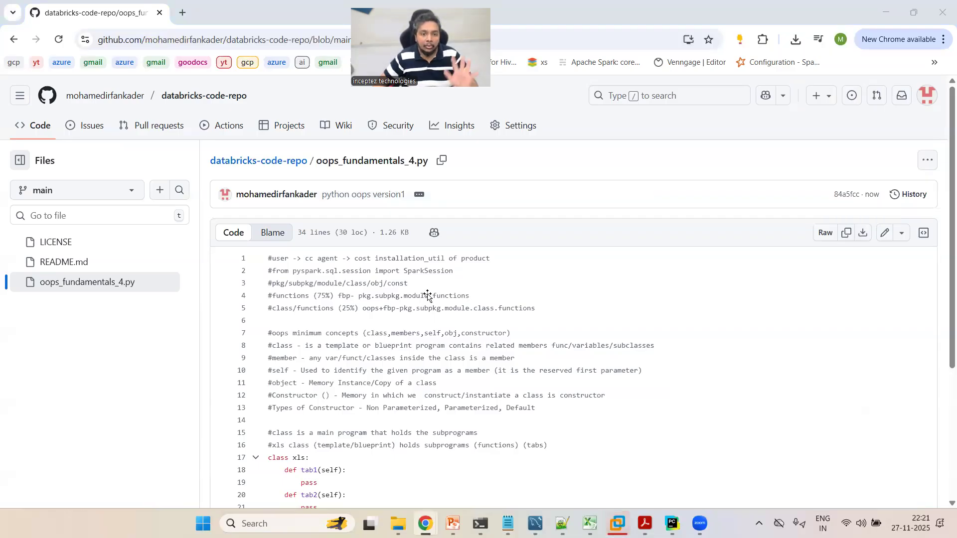
key(alt+Tab)
key(alt+Tab)
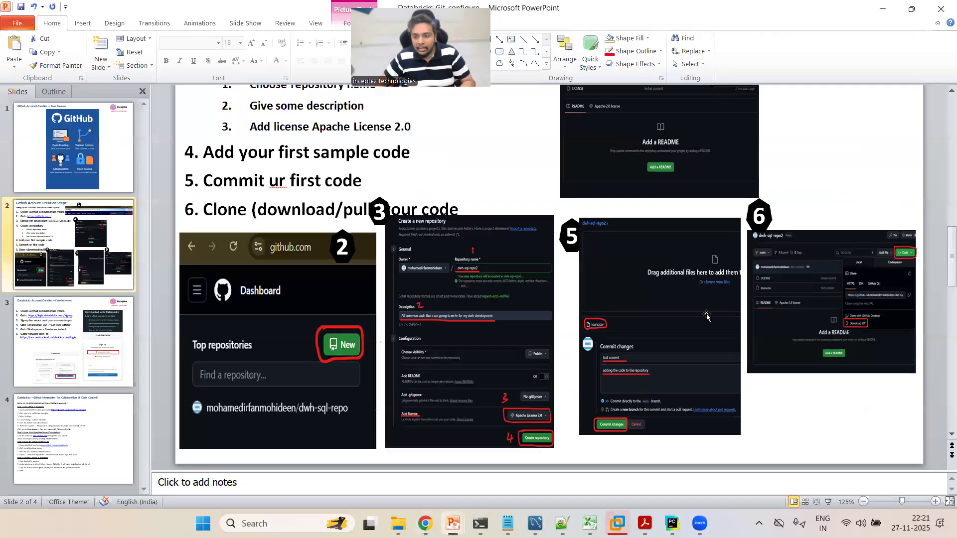
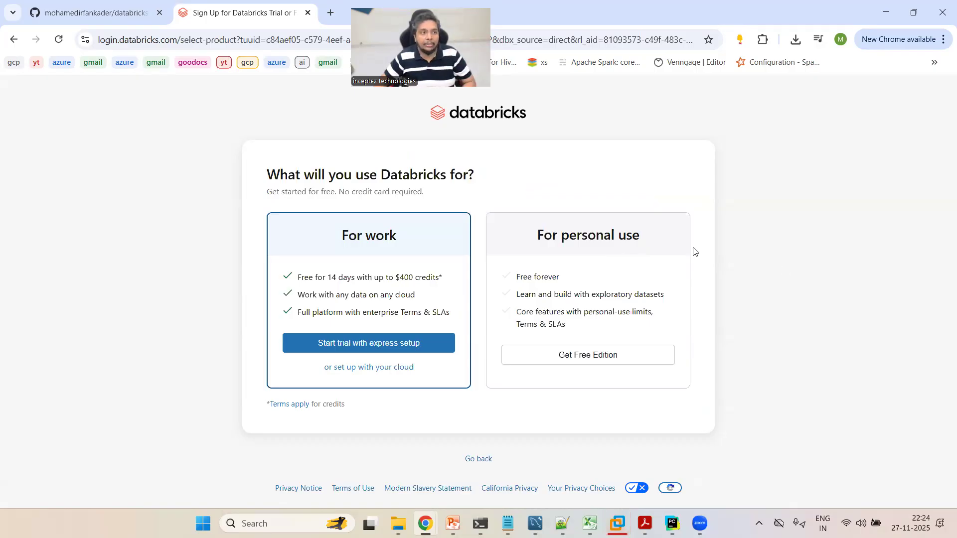
- Trim the browser address to login.databricks.com and log out of the workspace
click(185, 43)
click(186, 43)
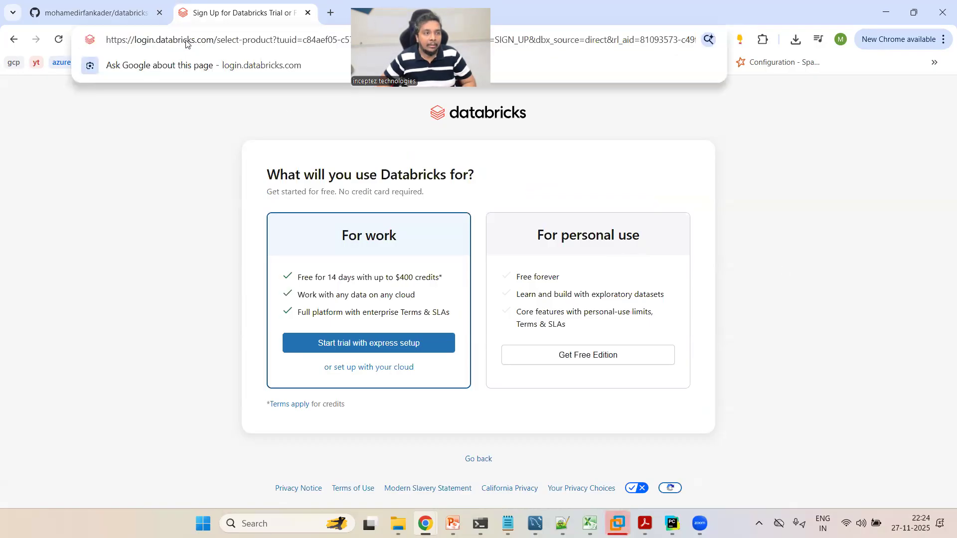
key(shift+End)
key(Delete)
key(Return)
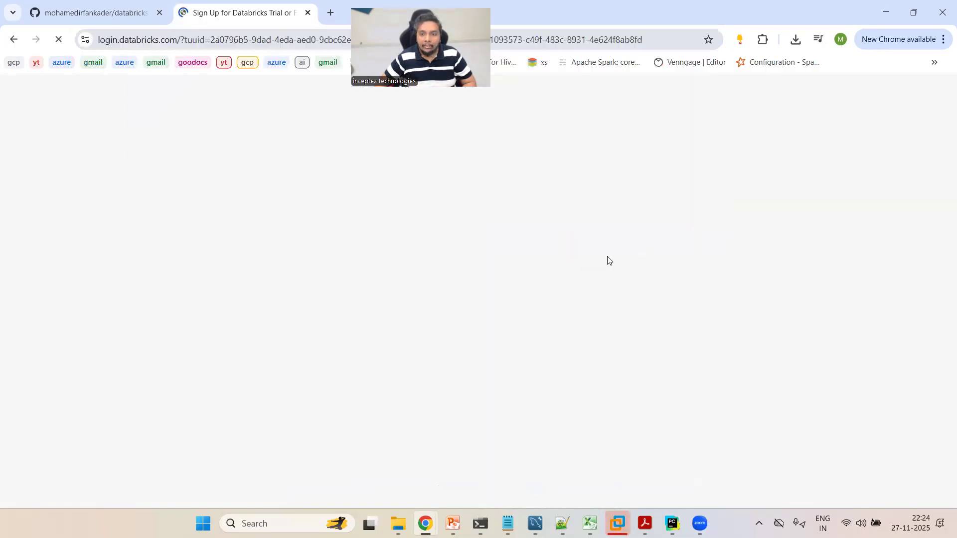
click(483, 376)
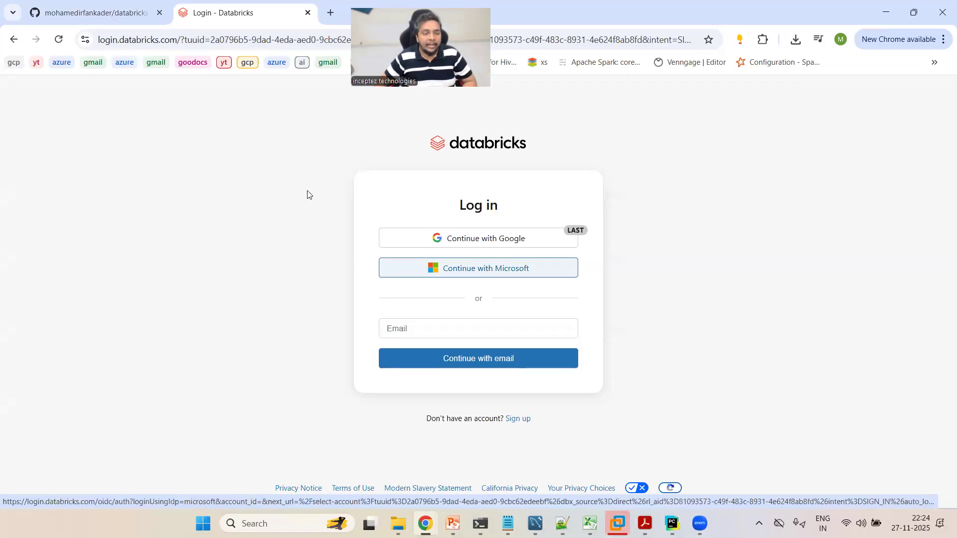
- Copy the signup URL from the slide and open login.databricks.com/signup in the browser
key(alt+Tab)
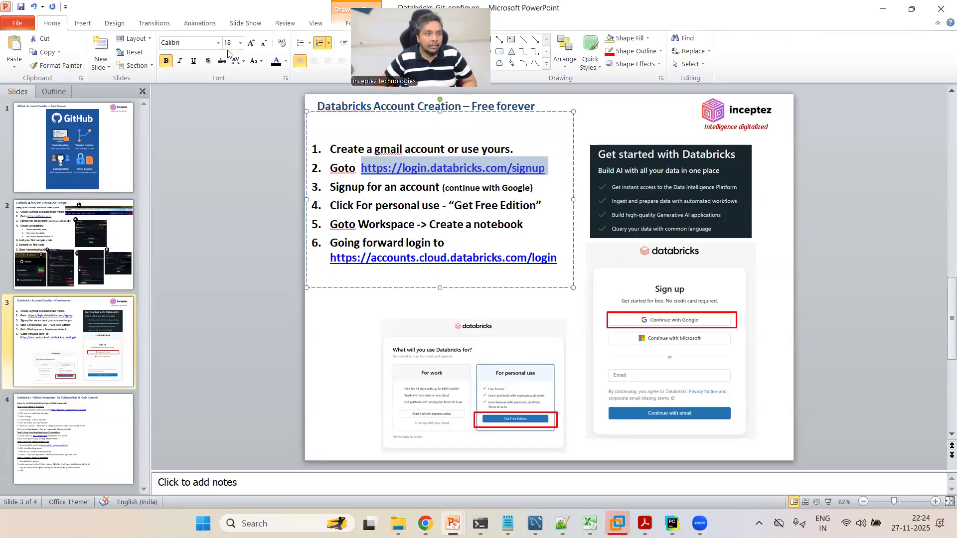
key(alt+Tab)
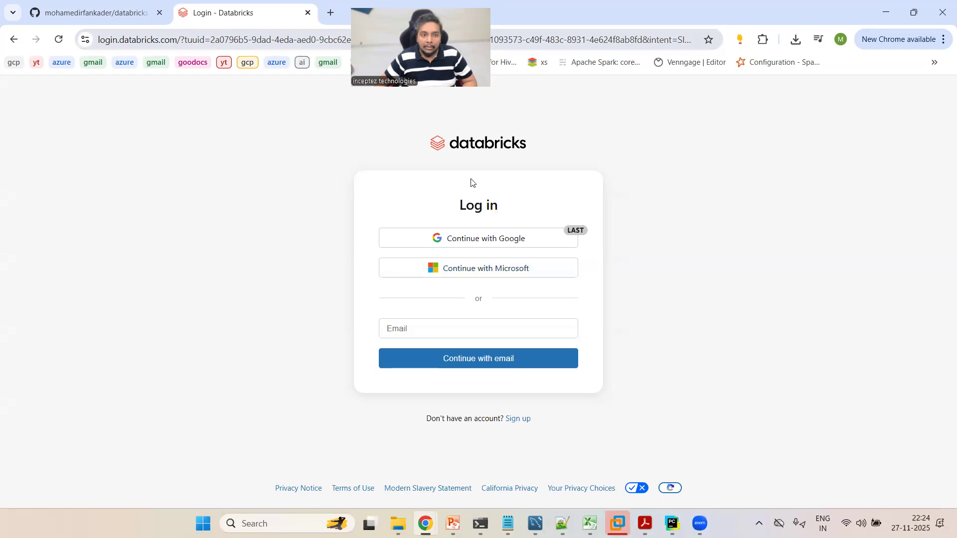
key(alt+Tab)
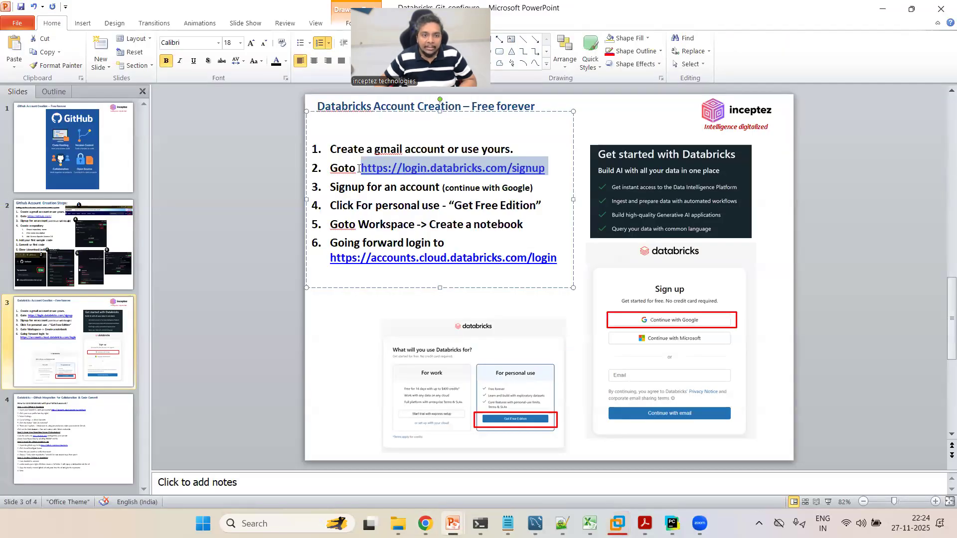
key(alt+Tab)
click(213, 40)
text(https://login.databricks.com/signup)
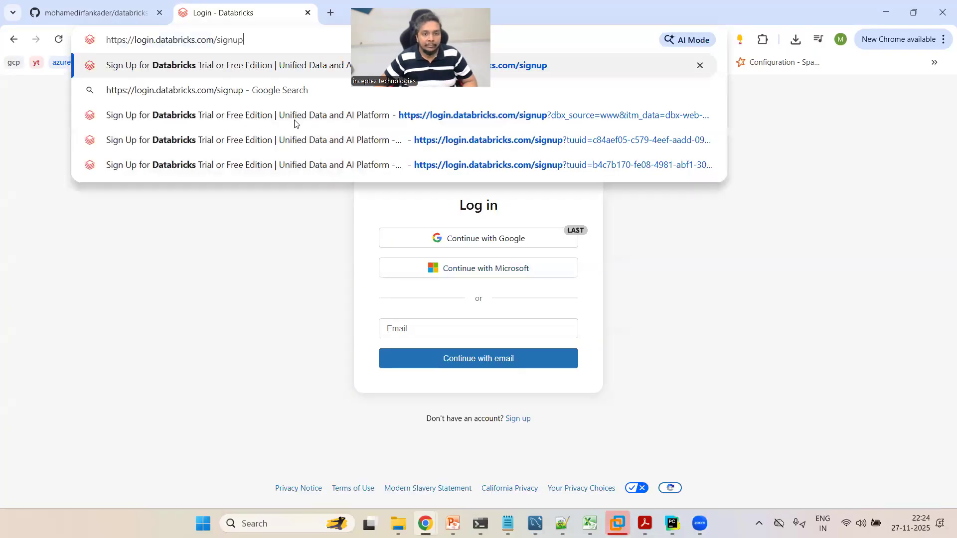
key(Return)
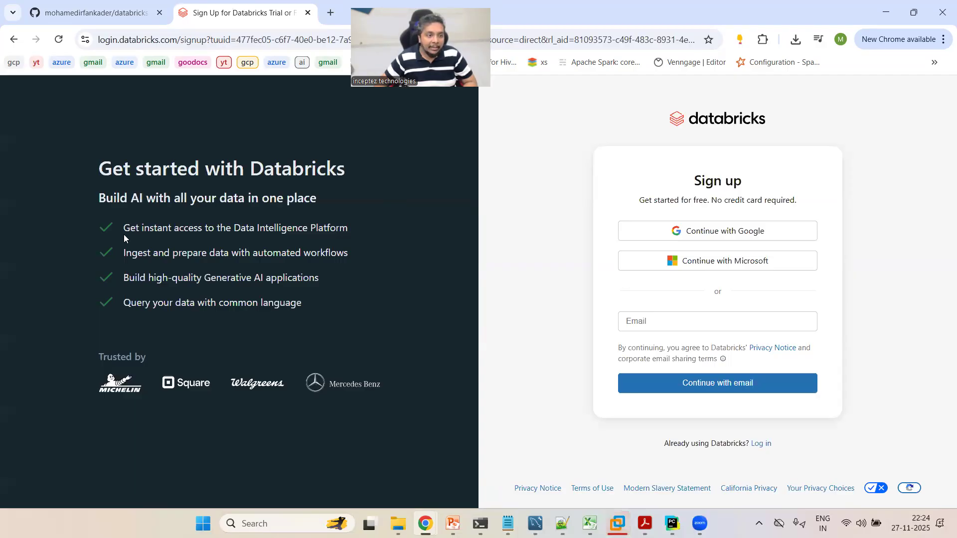
- Highlight each of the four benefit lines on the Databricks sign-up page while explaining them
triple_click(346, 230)
drag(347, 230, 347, 230)
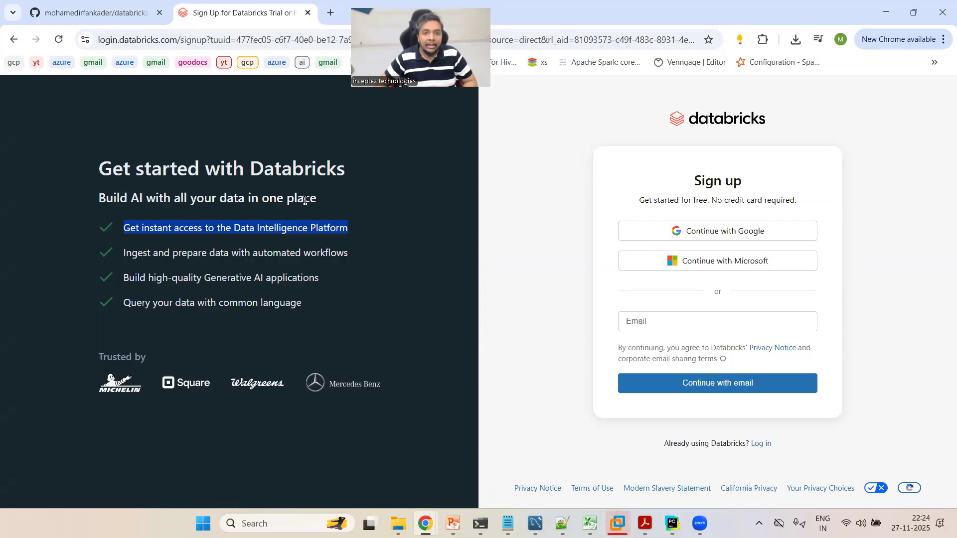
drag(123, 254, 228, 253)
drag(326, 253, 352, 258)
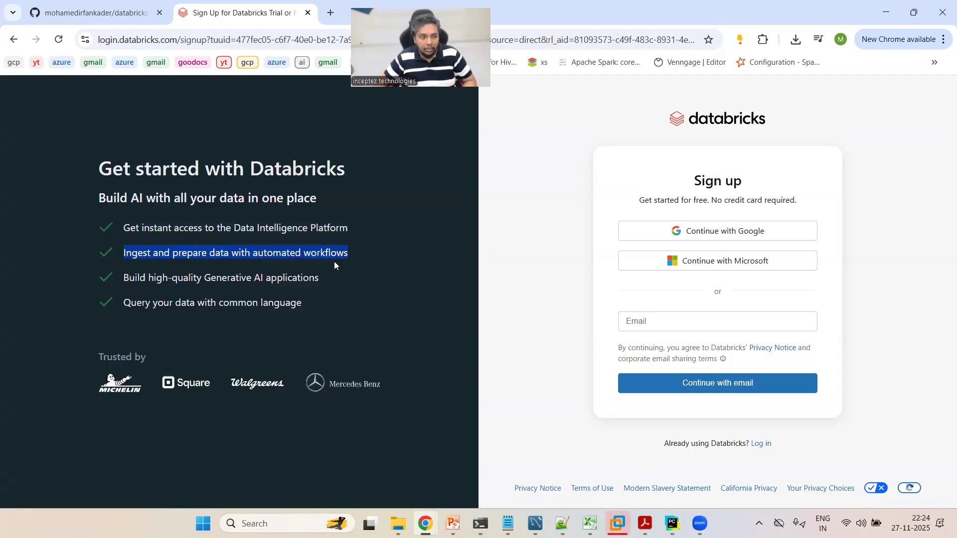
drag(129, 277, 309, 279)
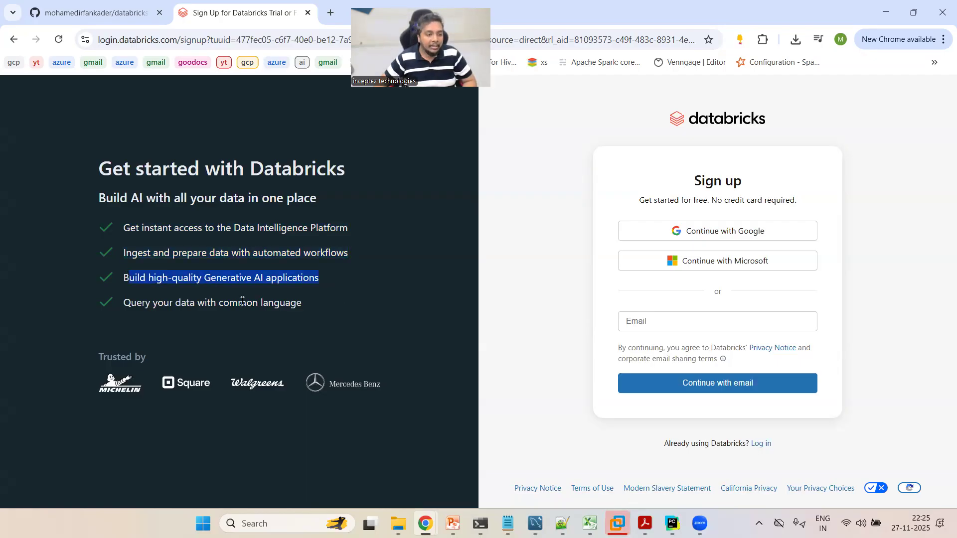
double_click(240, 303)
triple_click(334, 282)
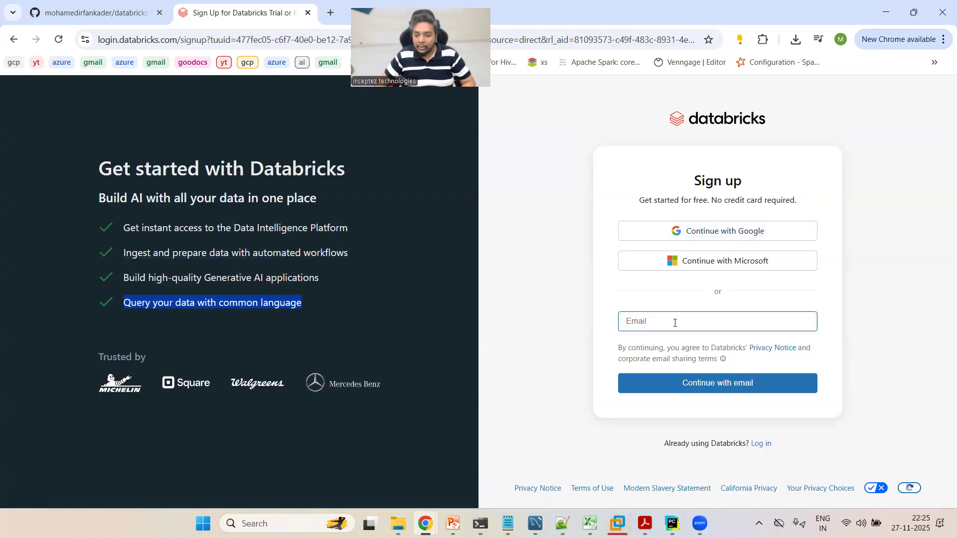
- Continue with Google and pick the desired account from the Choose an account list
click(724, 235)
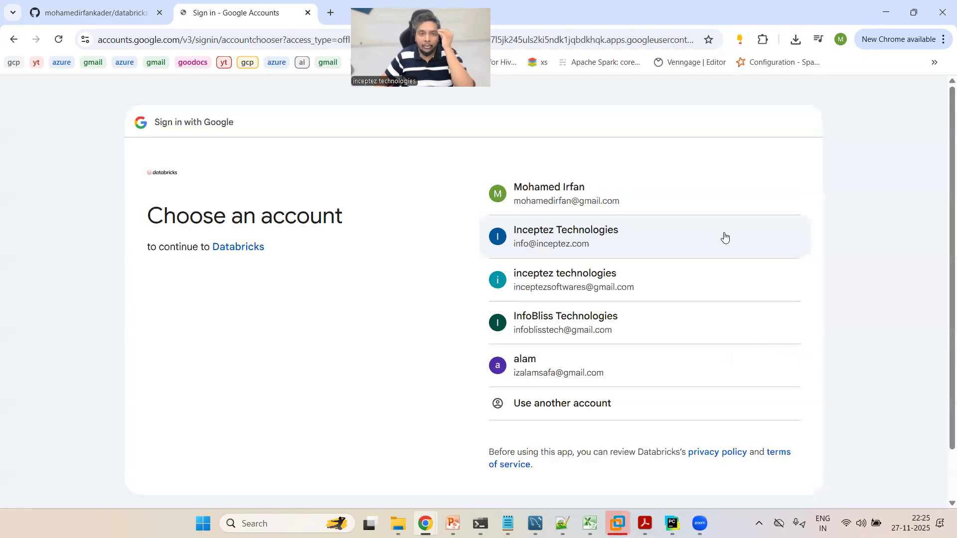
click(589, 322)
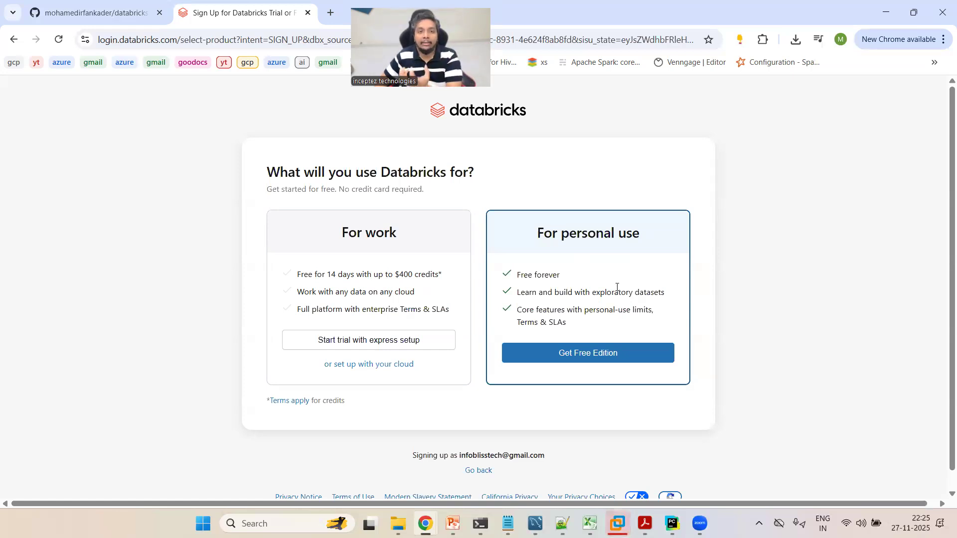
- Choose Get Free Edition for personal use, set the location to India and continue
click(592, 360)
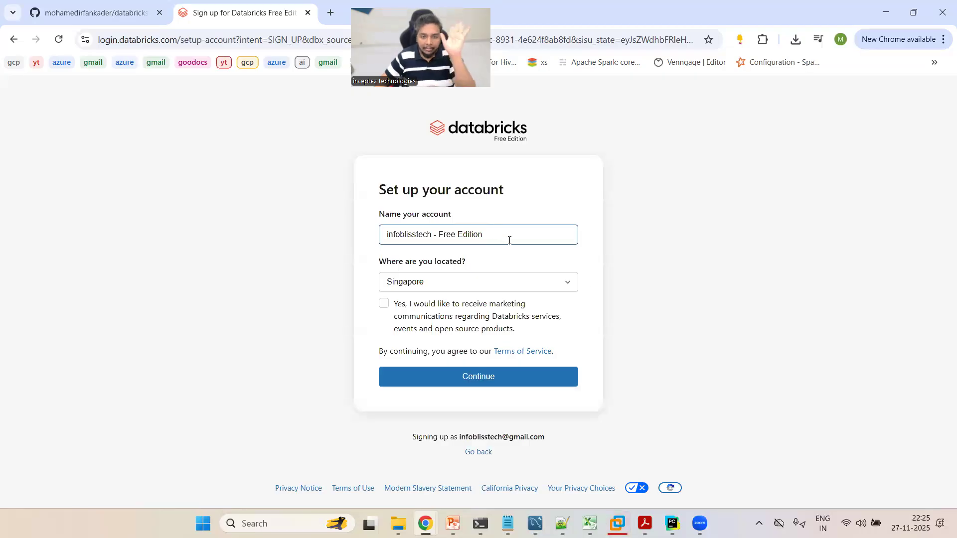
click(568, 284)
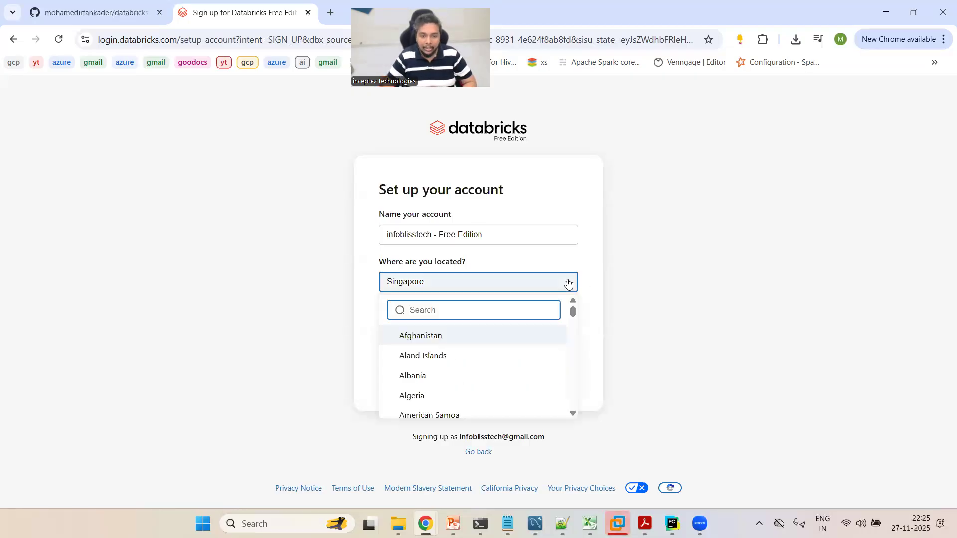
text(indi)
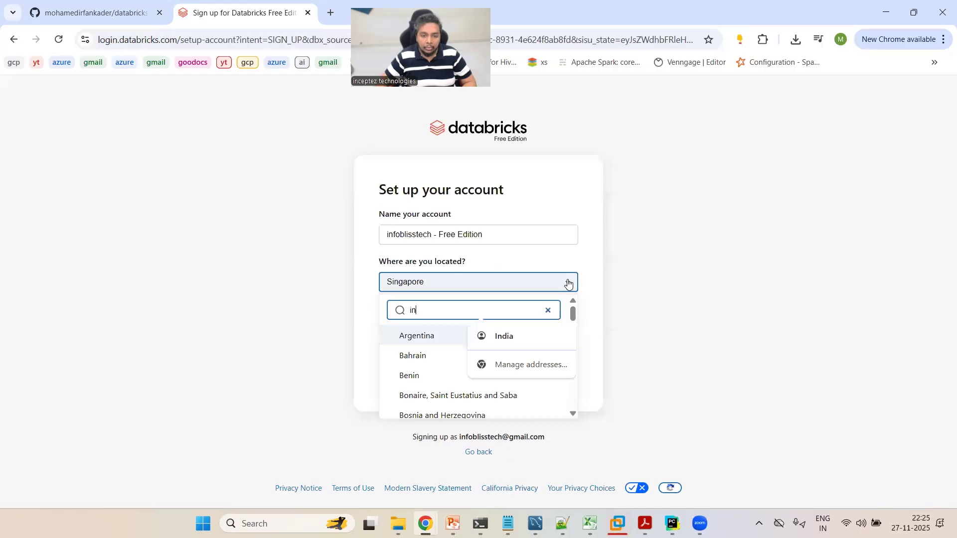
click(475, 353)
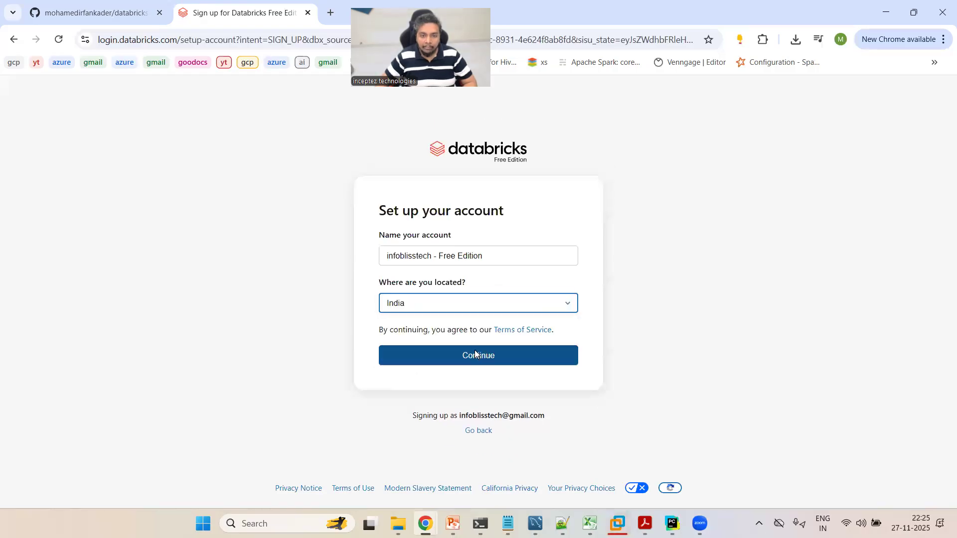
click(476, 349)
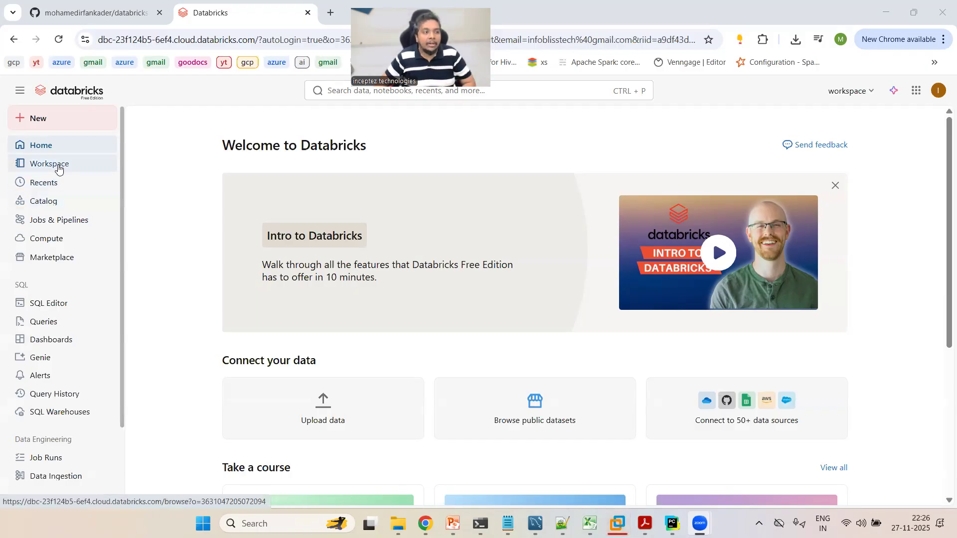
- Go to the Workspace home folder and bring up the Create menu
click(58, 166)
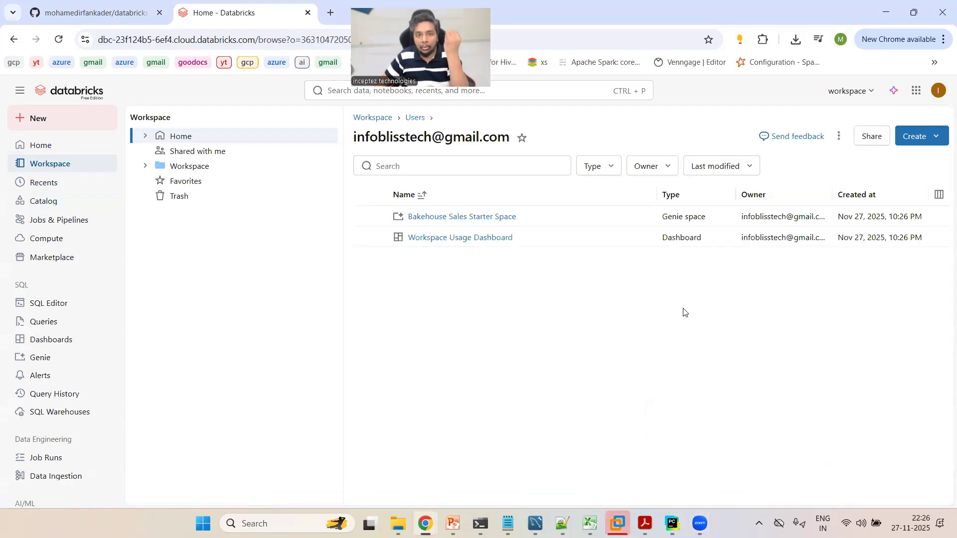
click(937, 137)
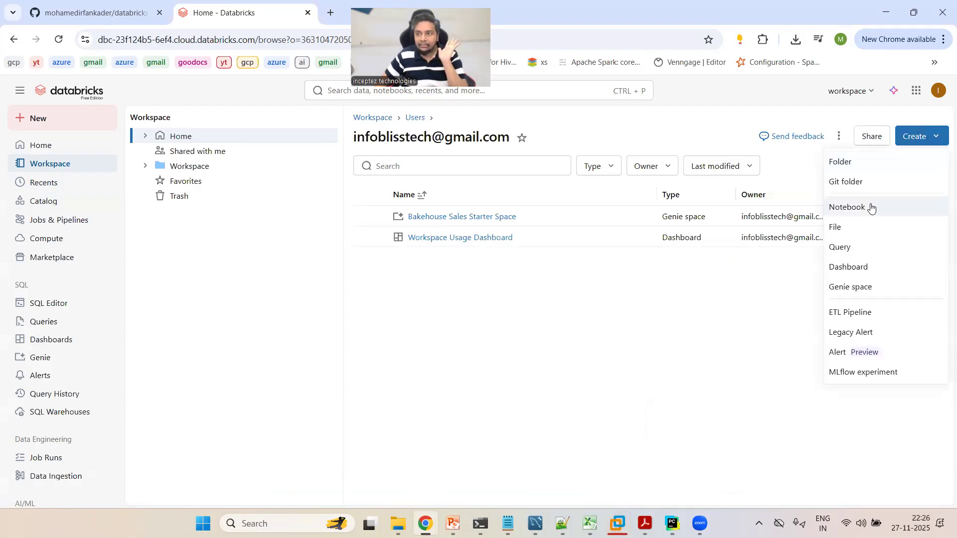
- Create a new folder named 'local-notebooks' from the Create menu
click(859, 162)
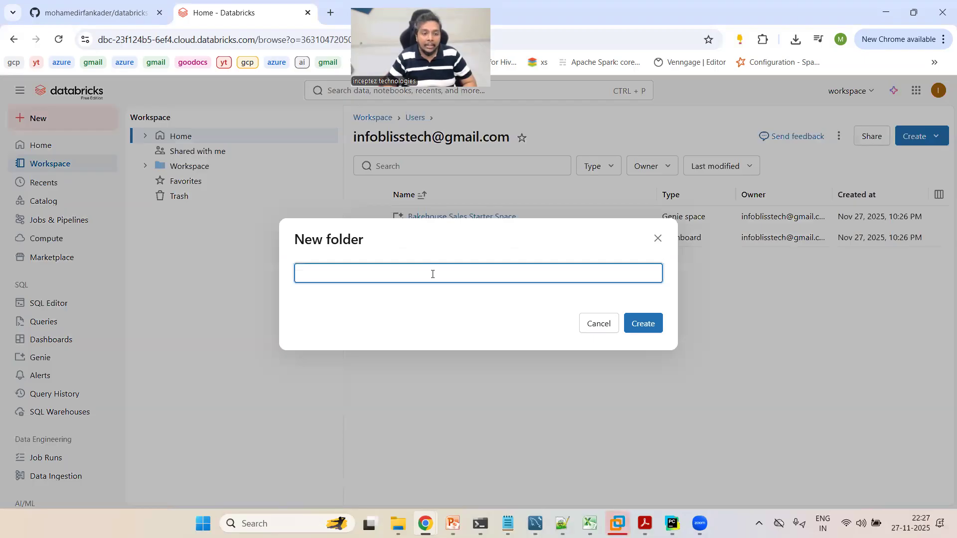
text(local)
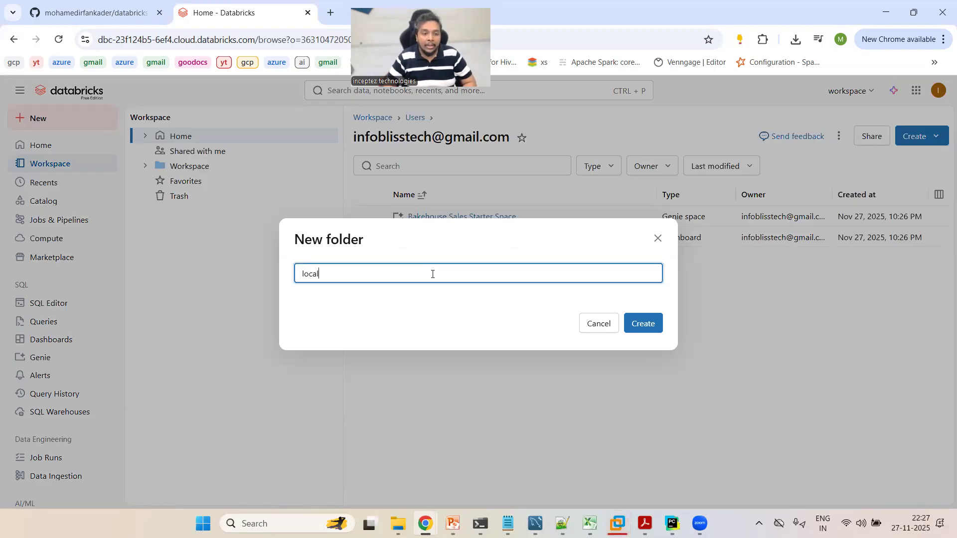
text(=)
key(BackSpace)
text(-n)
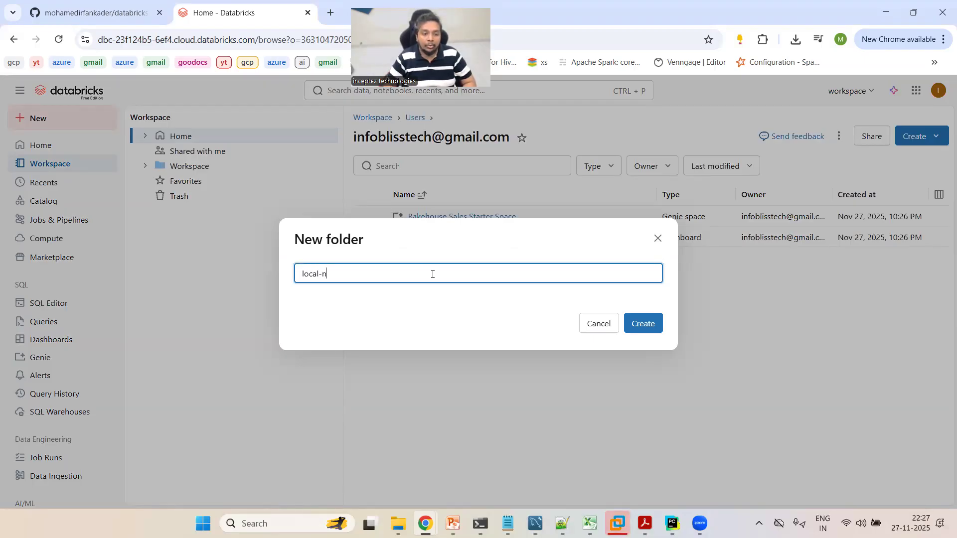
text(otebook)
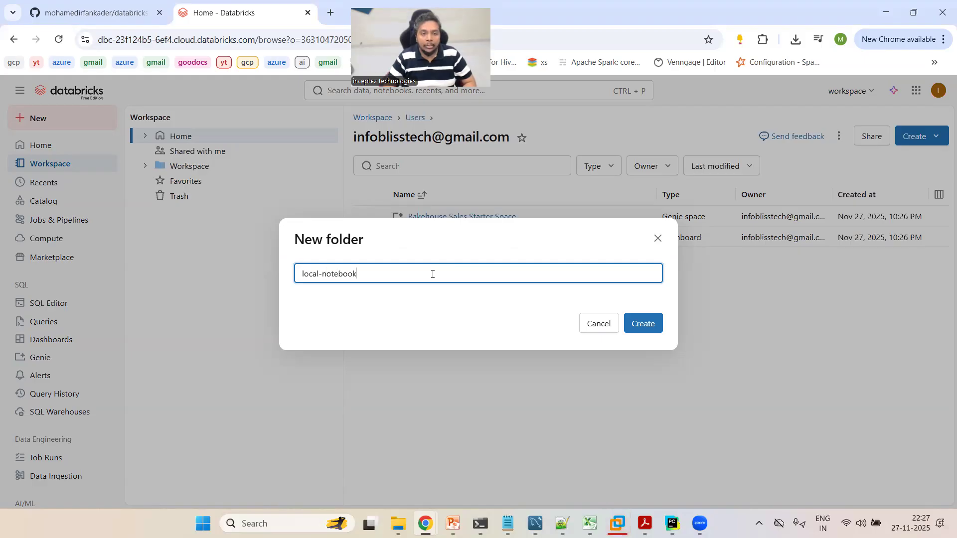
text(s)
key(Return)
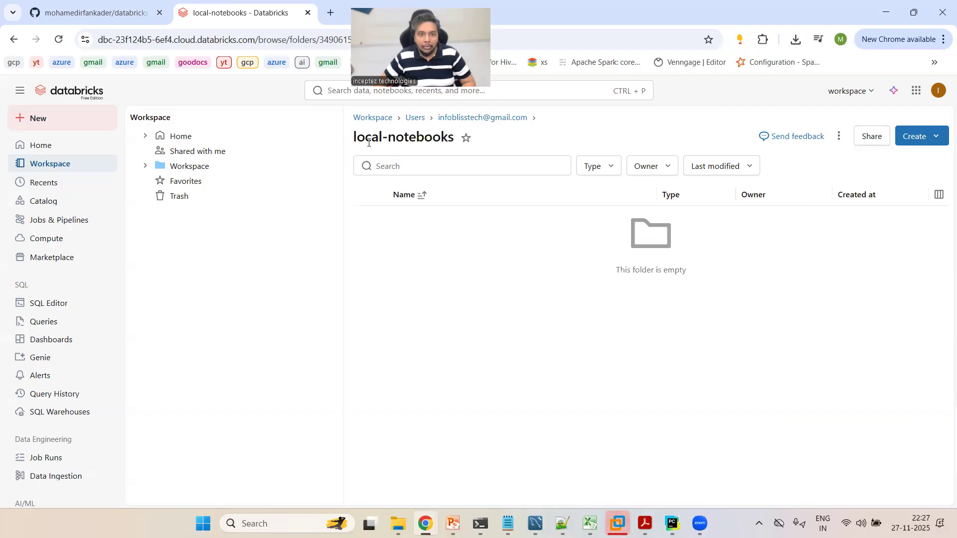
- Create a new notebook inside local-notebooks through the right-click Create menu
right_click(526, 238)
mouse_move(593, 292)
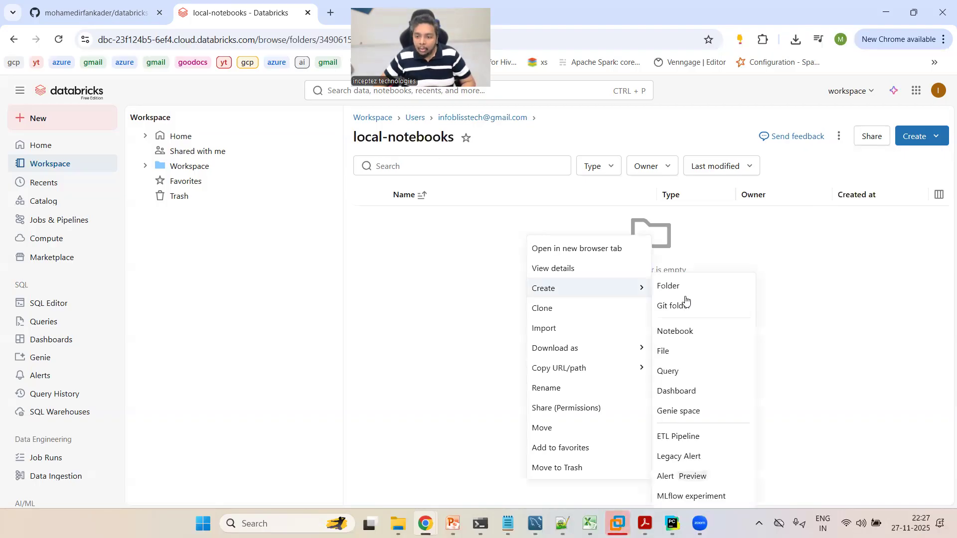
click(706, 338)
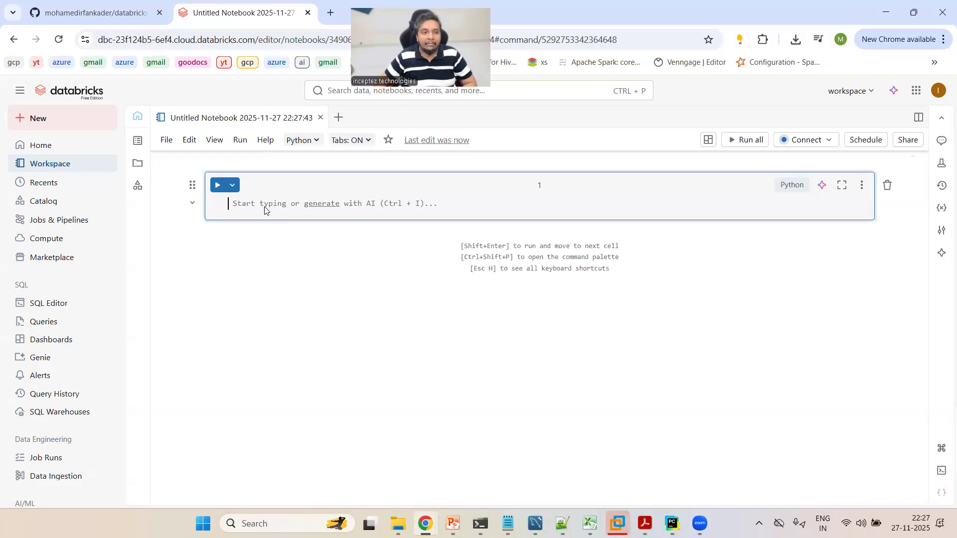
- Render the Markdown heading '###We are going to setup Databricks - Git repo connectivity' and view it in the table of contents
click(798, 186)
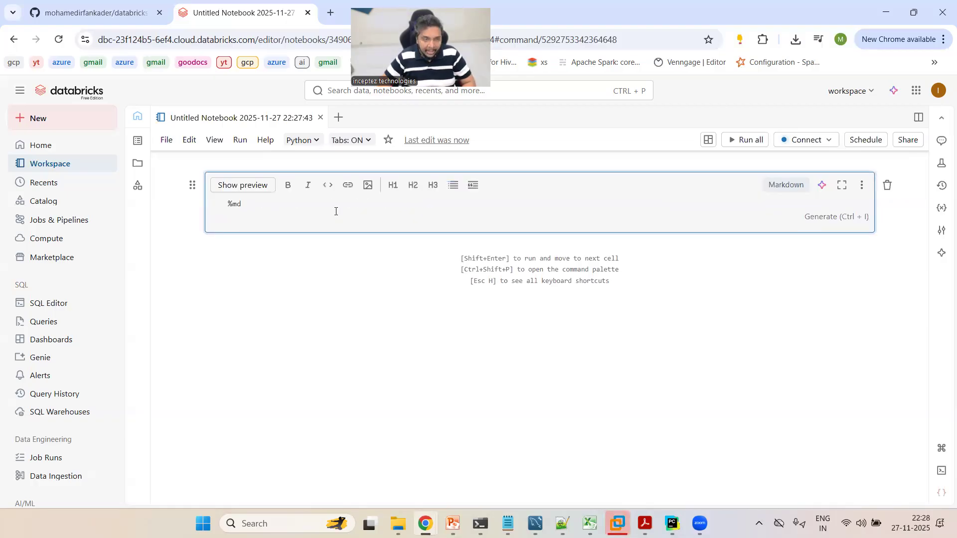
text(###We )
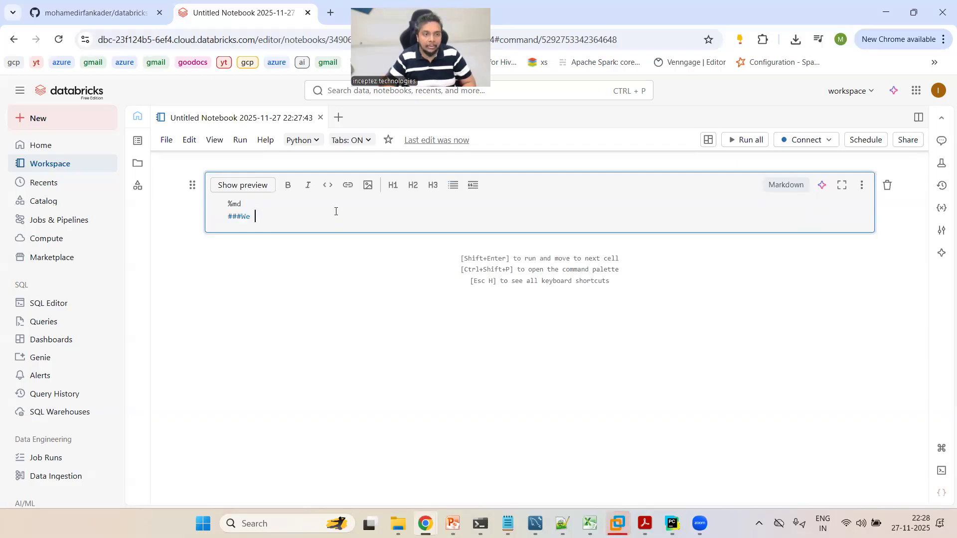
text(are going to s)
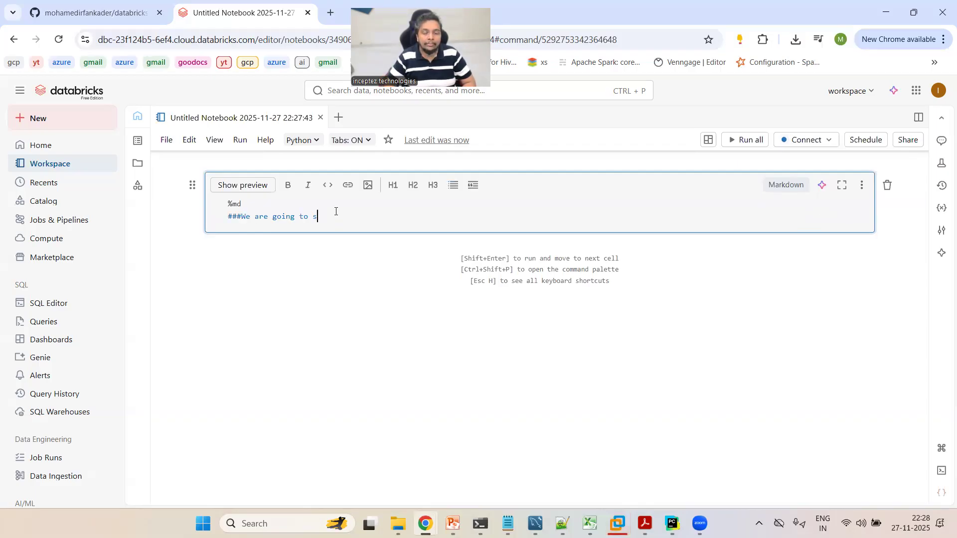
text(etup Da)
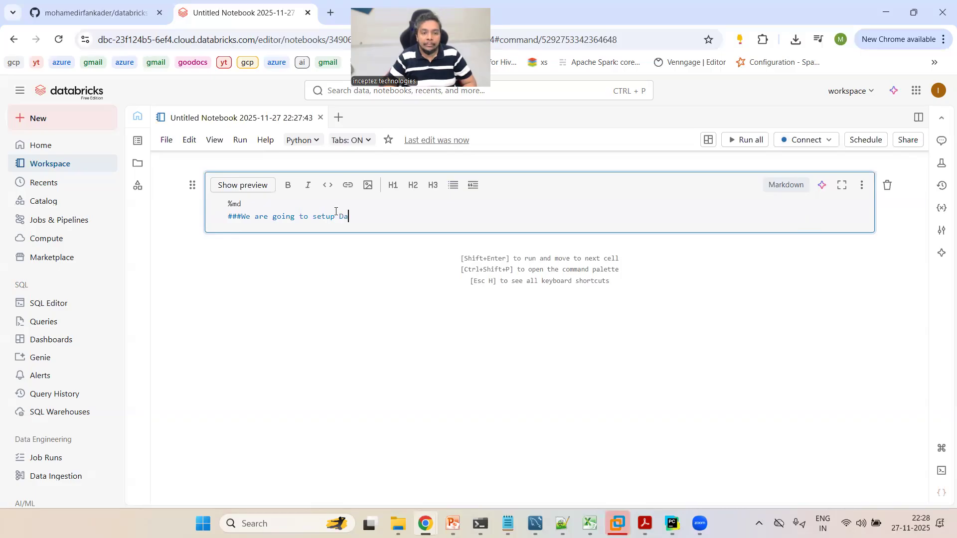
text(tabricks)
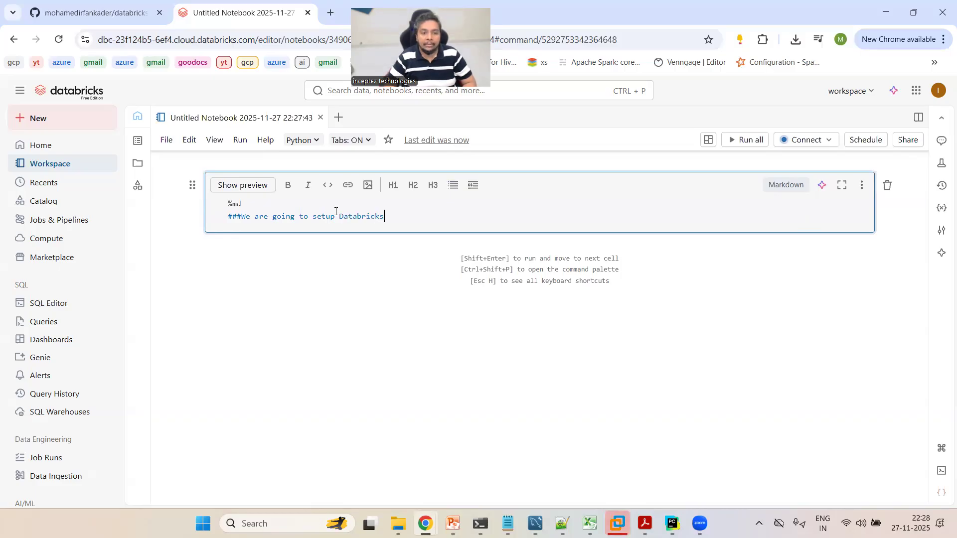
text( - Git re)
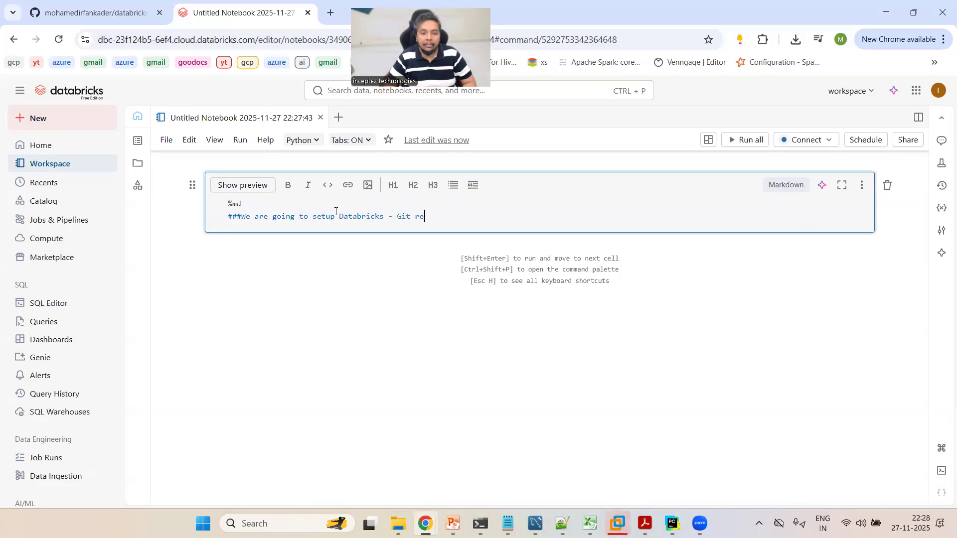
text(po conne)
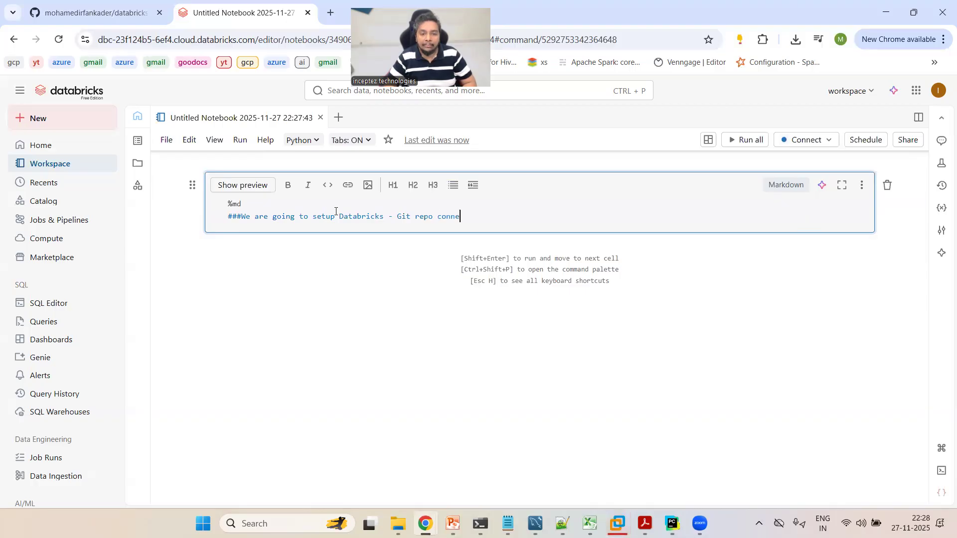
text(ctivity)
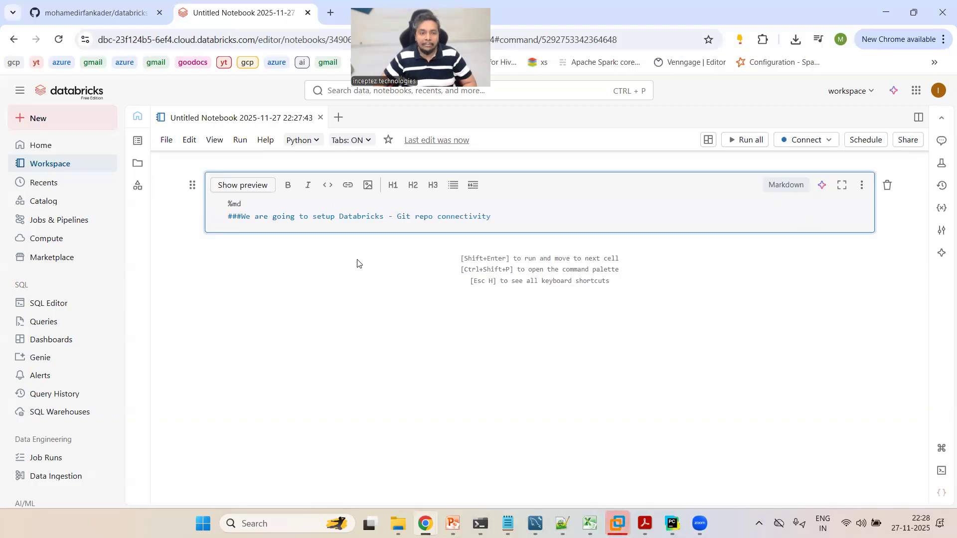
click(366, 331)
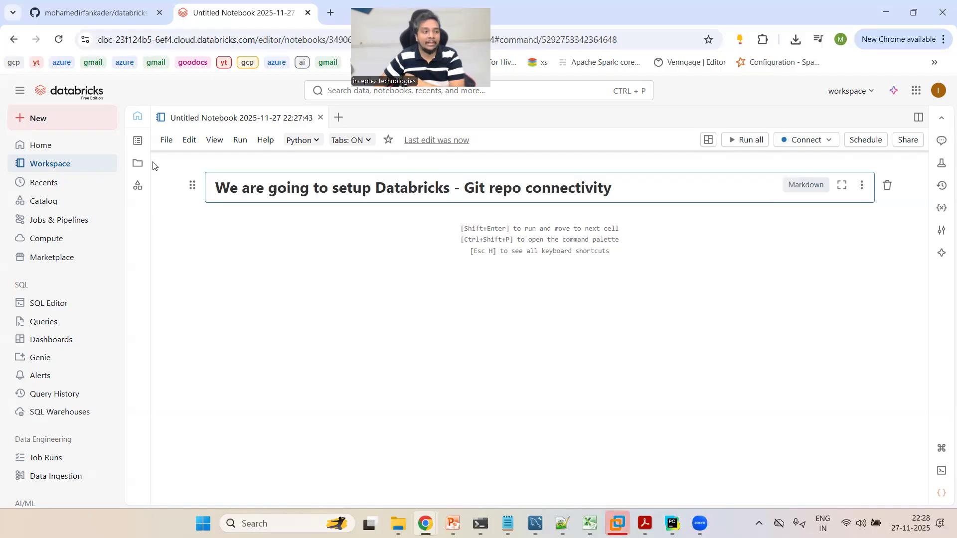
click(138, 140)
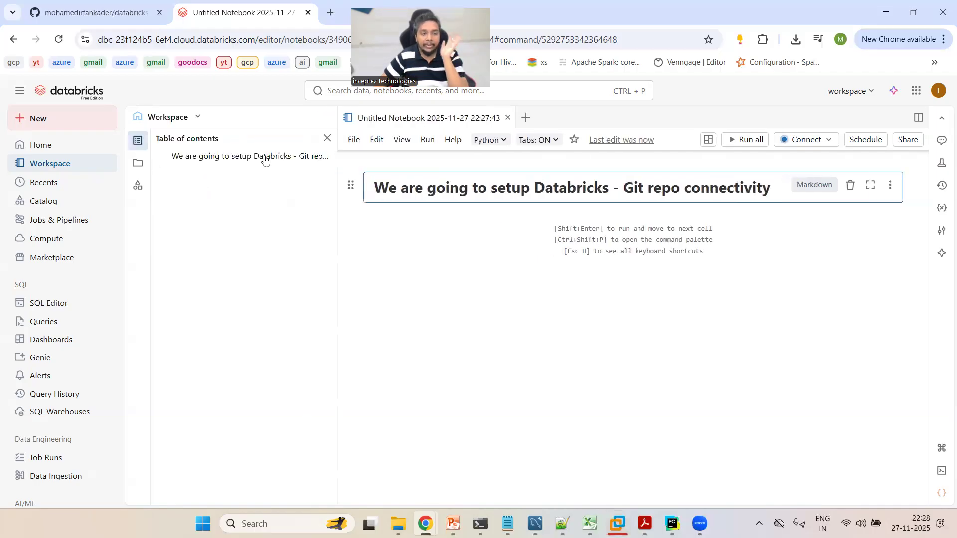
click(260, 156)
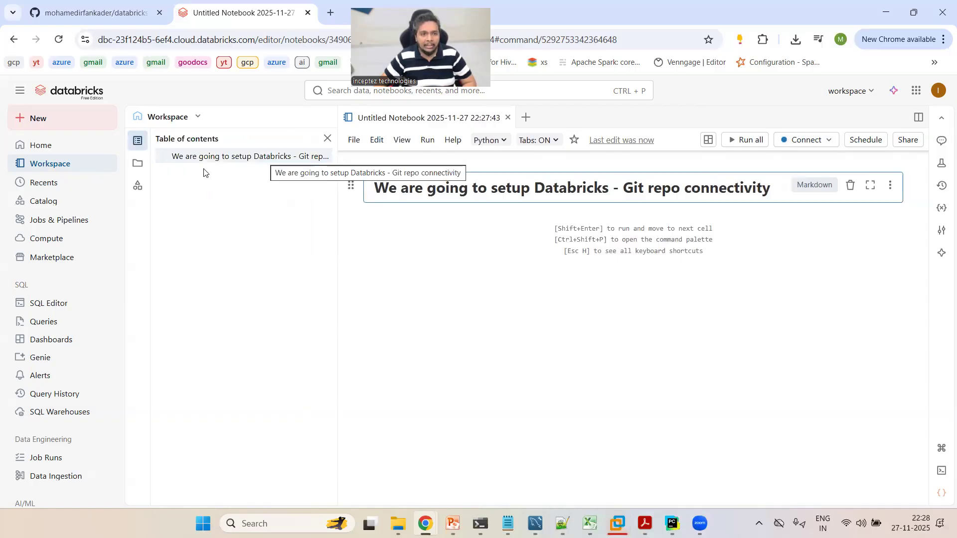
- Add a code cell with %python above print("my first databricks notebook")
click(327, 138)
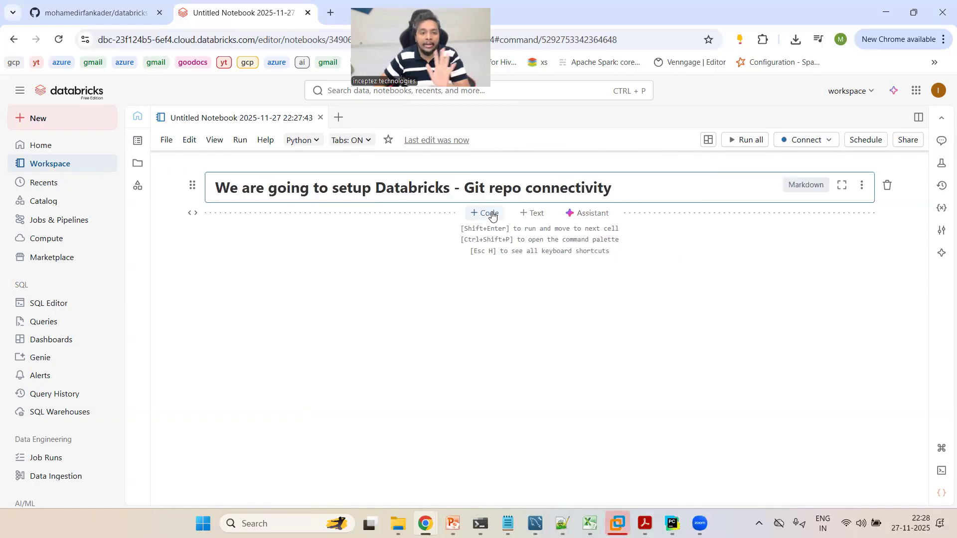
click(285, 263)
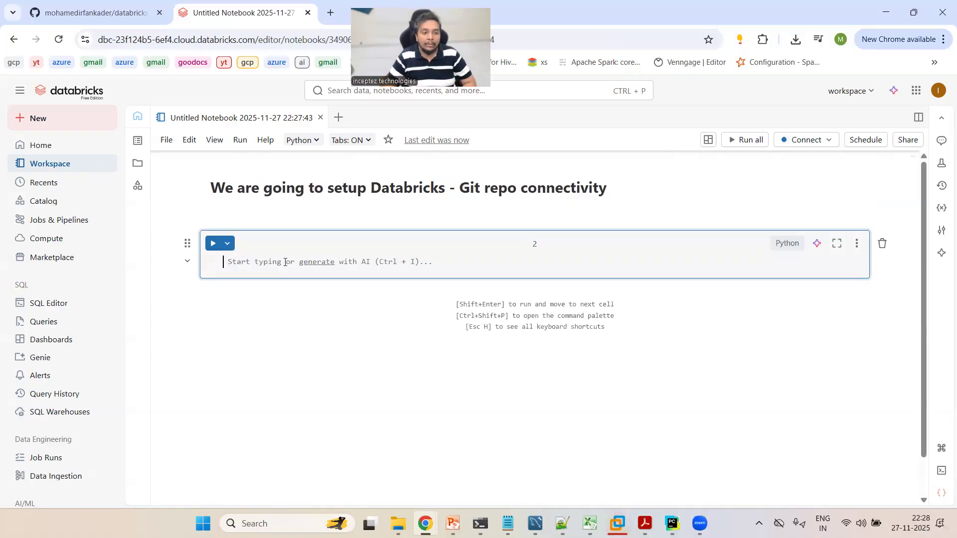
text(print(")
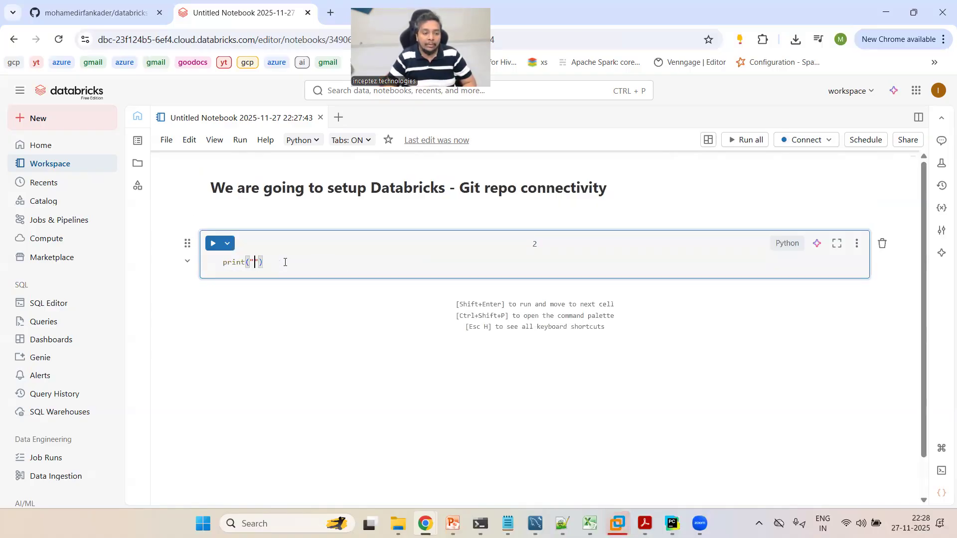
text(my first)
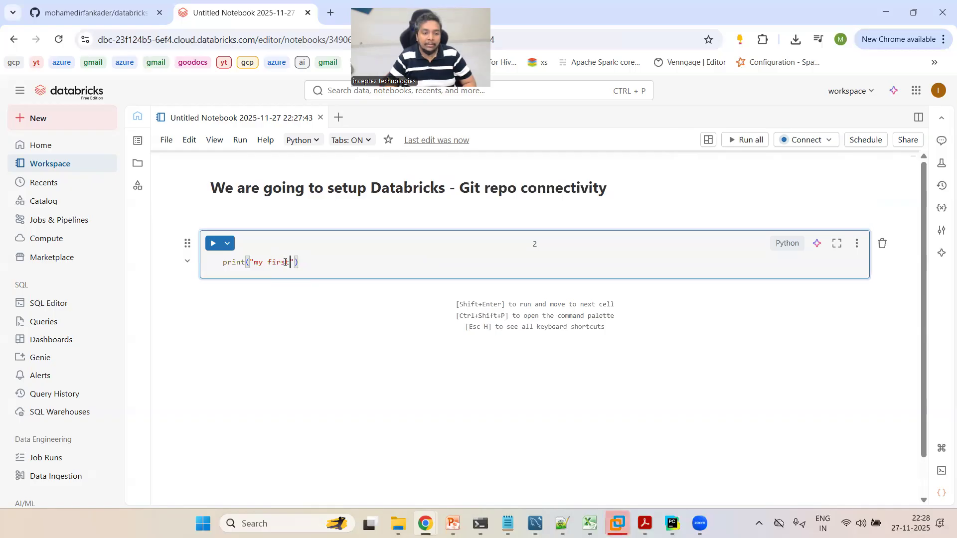
text( databricks )
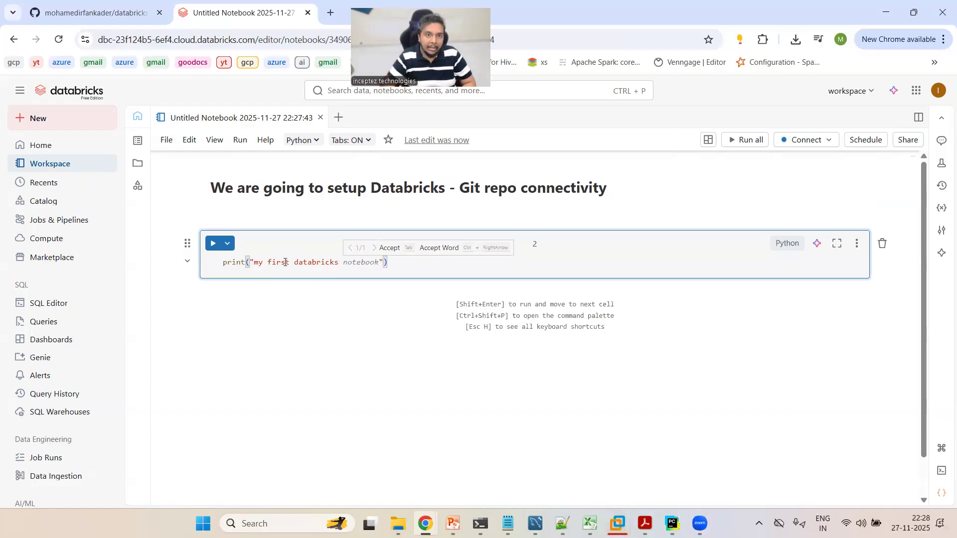
text(notebook)
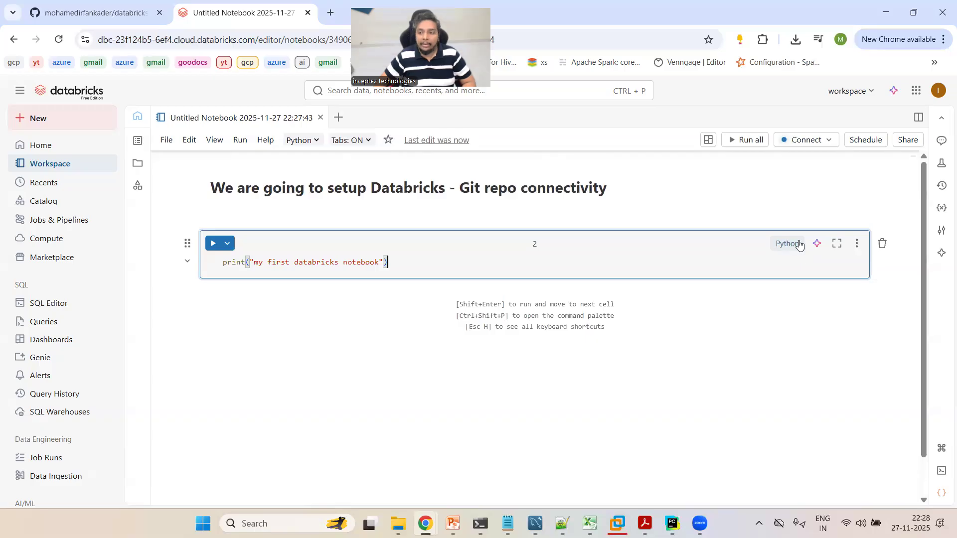
key(Home)
key(Return)
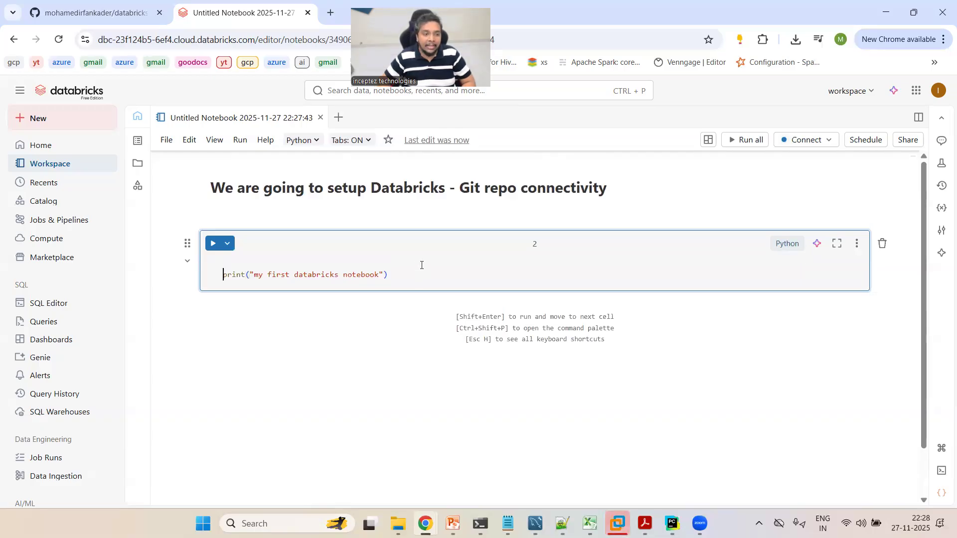
key(Up)
text(%py)
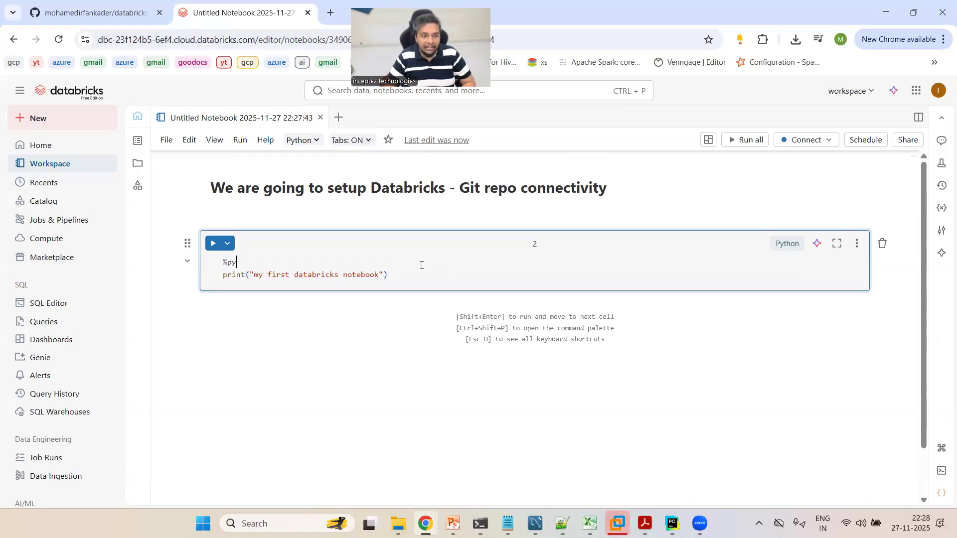
text(thon)
click(398, 364)
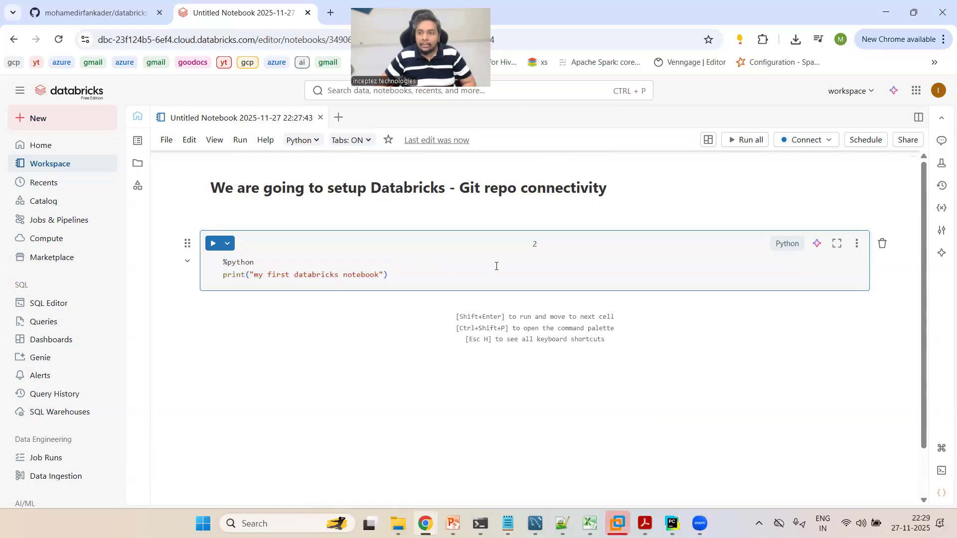
- Connect the notebook to Serverless compute and dismiss the Environment v4 notice
click(827, 143)
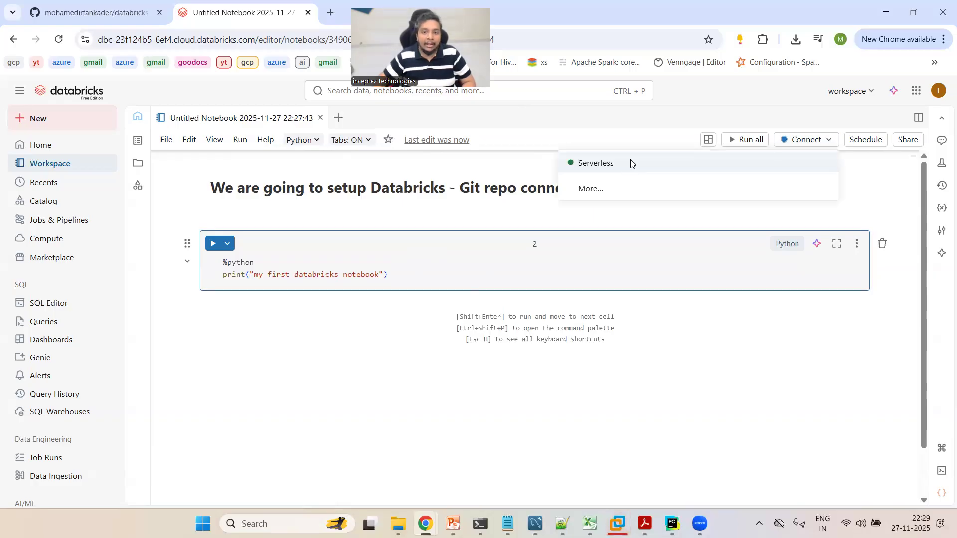
click(630, 164)
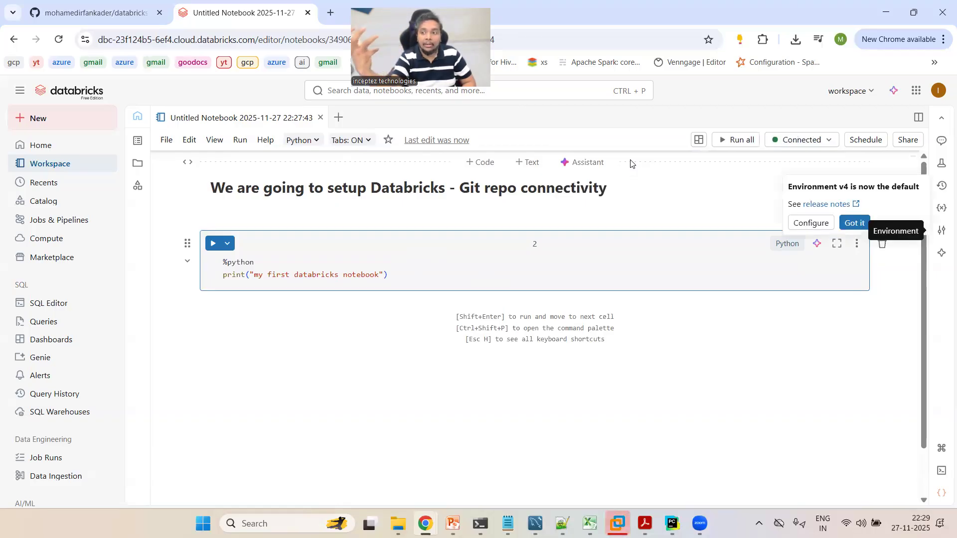
click(858, 225)
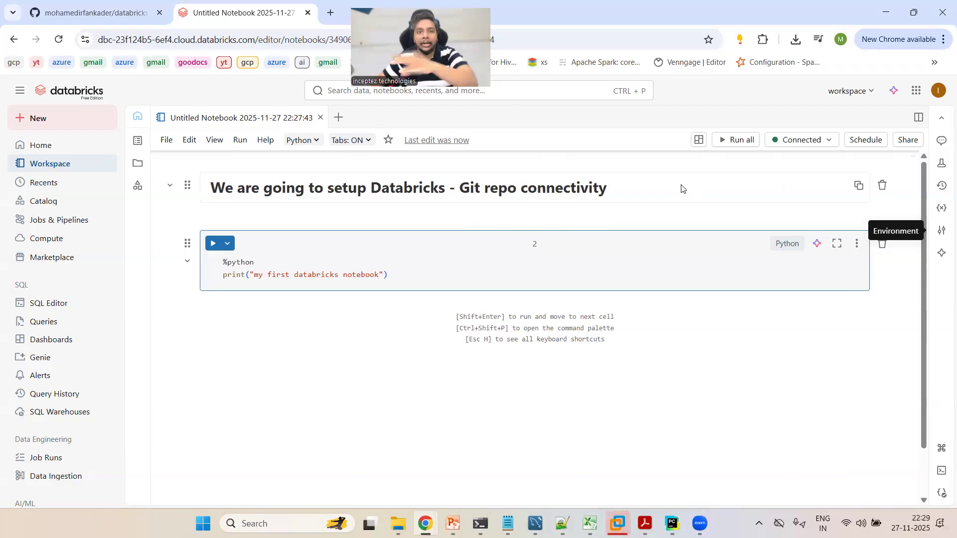
- Run the print cell, allow notifications, and highlight the 'my first databricks notebook' output
click(214, 247)
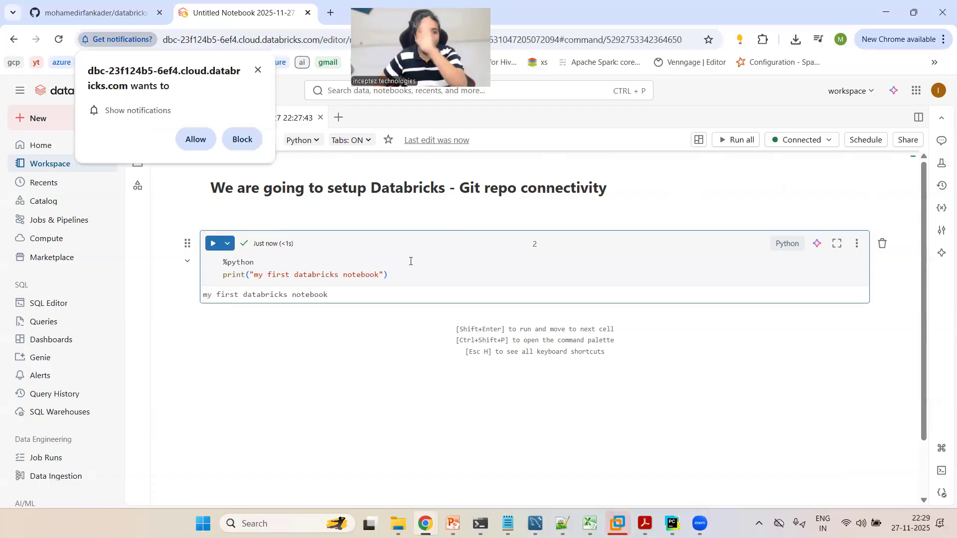
click(202, 141)
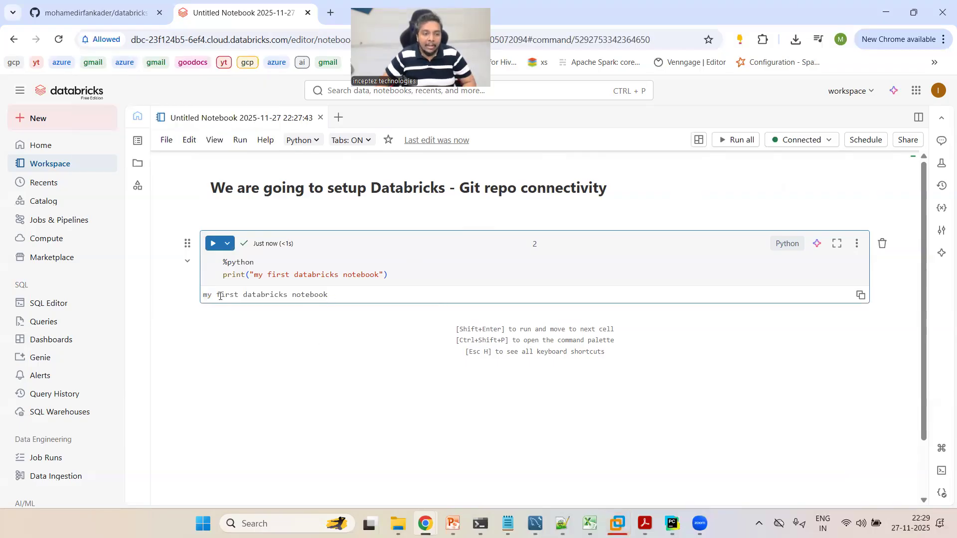
drag(204, 296, 354, 380)
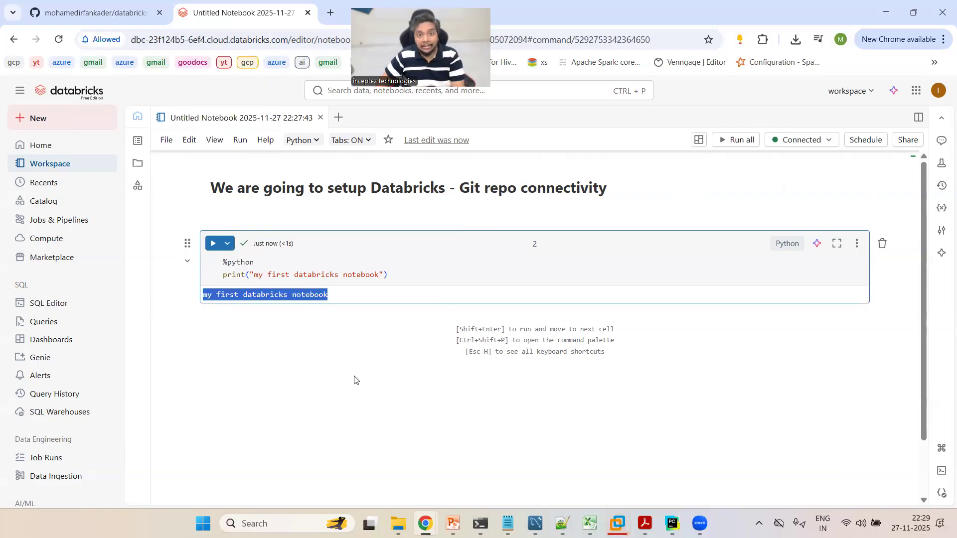
click(354, 380)
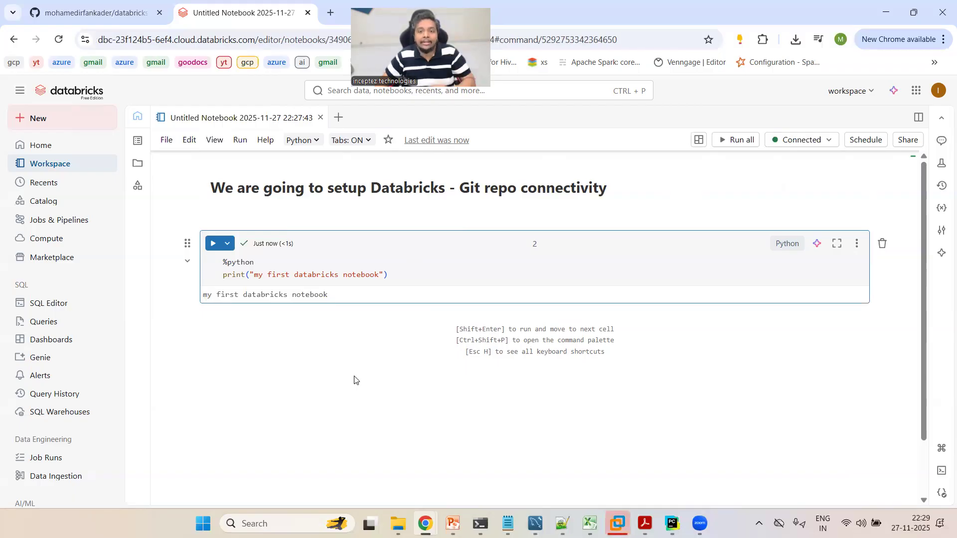
mouse_move(482, 318)
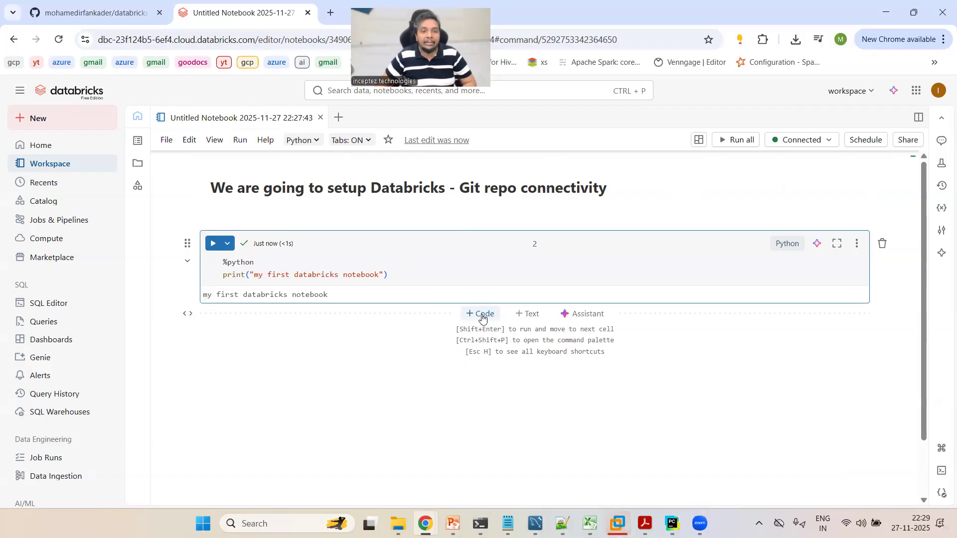
- Add and run a %sh ls -lrt cell, which lists total 2 and the notebook's .ipynb file
click(482, 317)
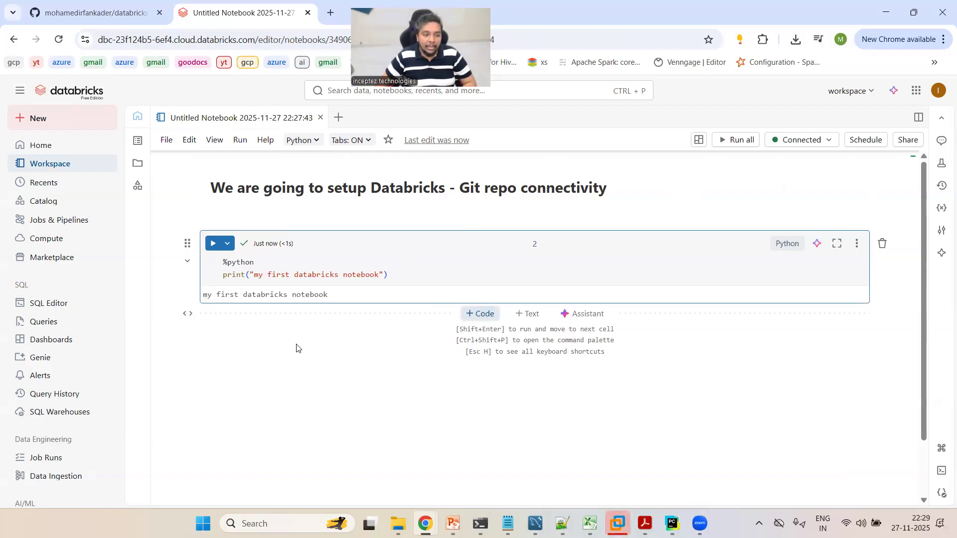
text(%)
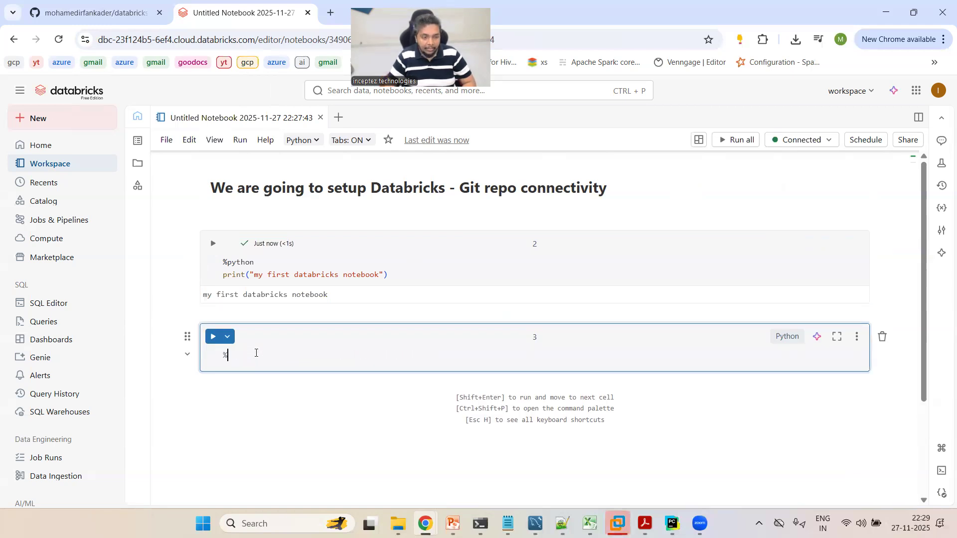
text(sh)
key(Return)
text(p)
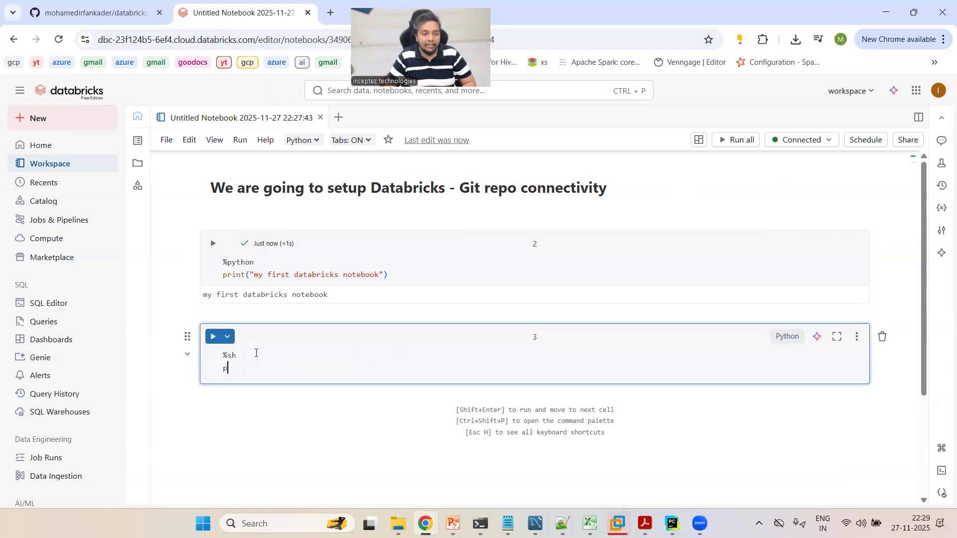
key(BackSpace)
text(l)
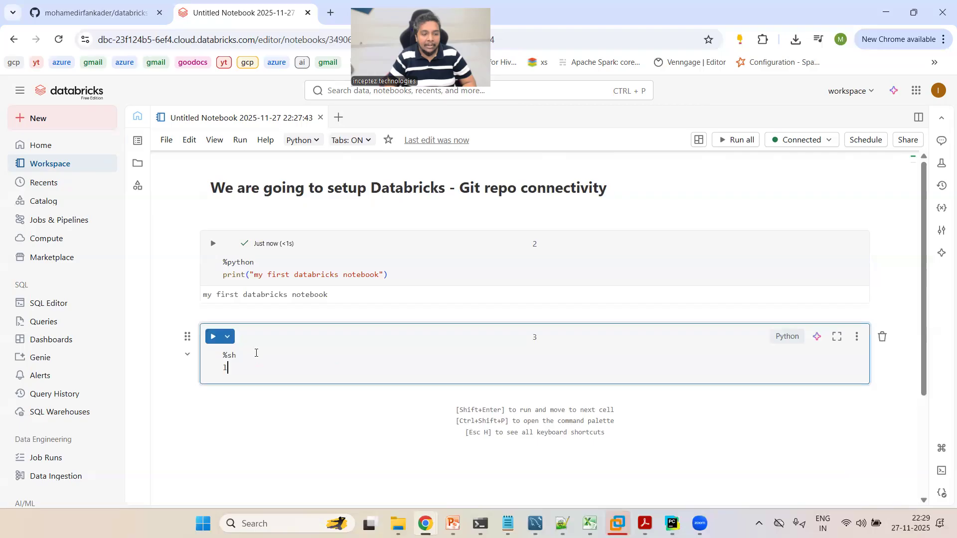
text(s -lrt)
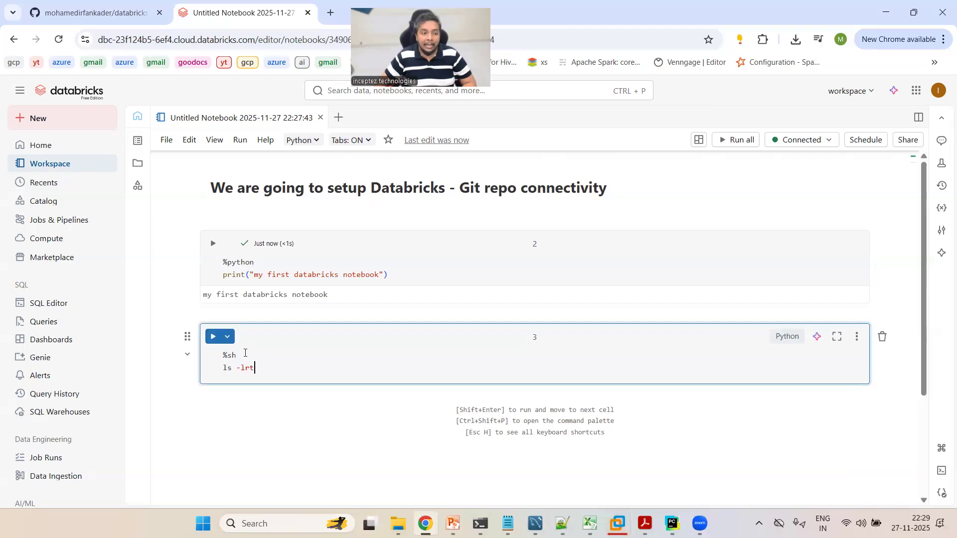
click(211, 338)
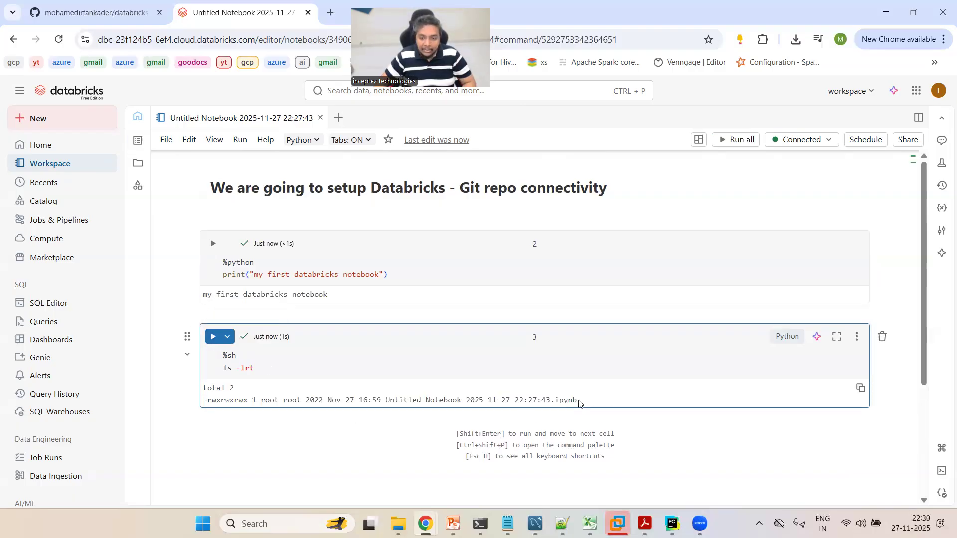
triple_click(594, 401)
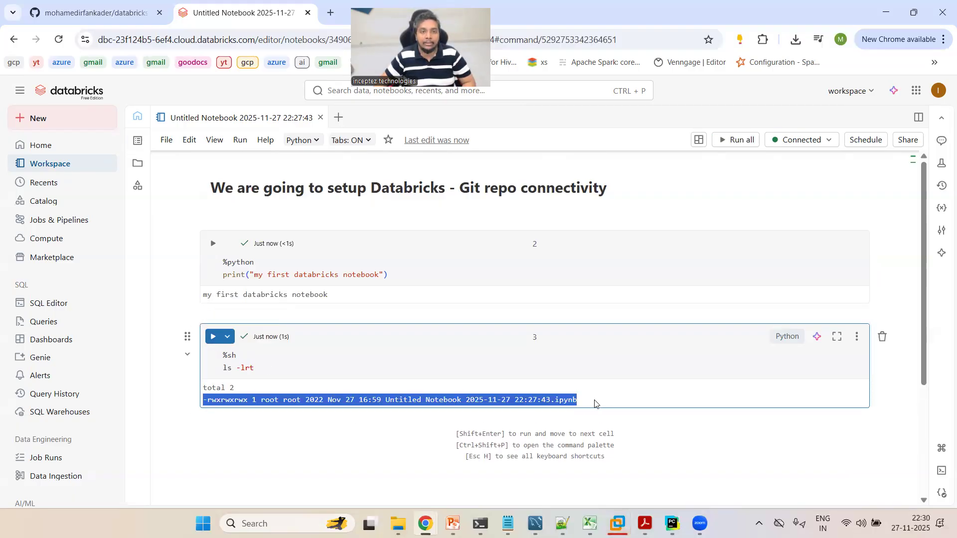
click(371, 436)
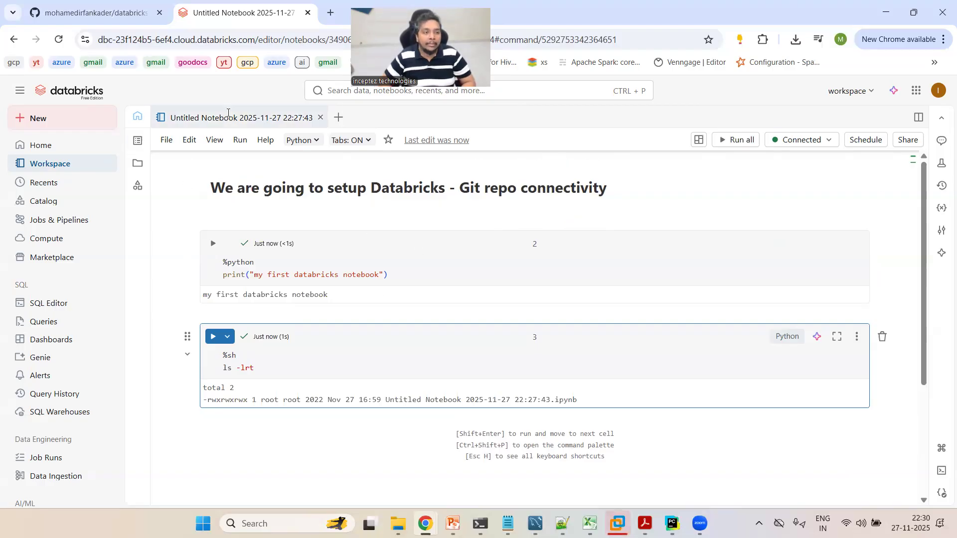
- Rename the notebook to 'local notebook only visible to me' and keep the Workspace context
click(228, 113)
key(ctrl+a)
key(BackSpace)
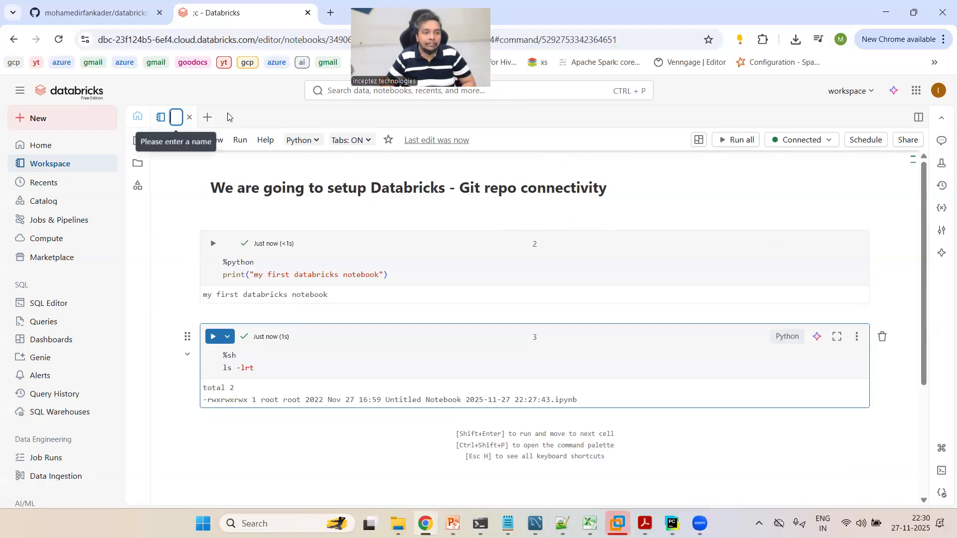
text(local)
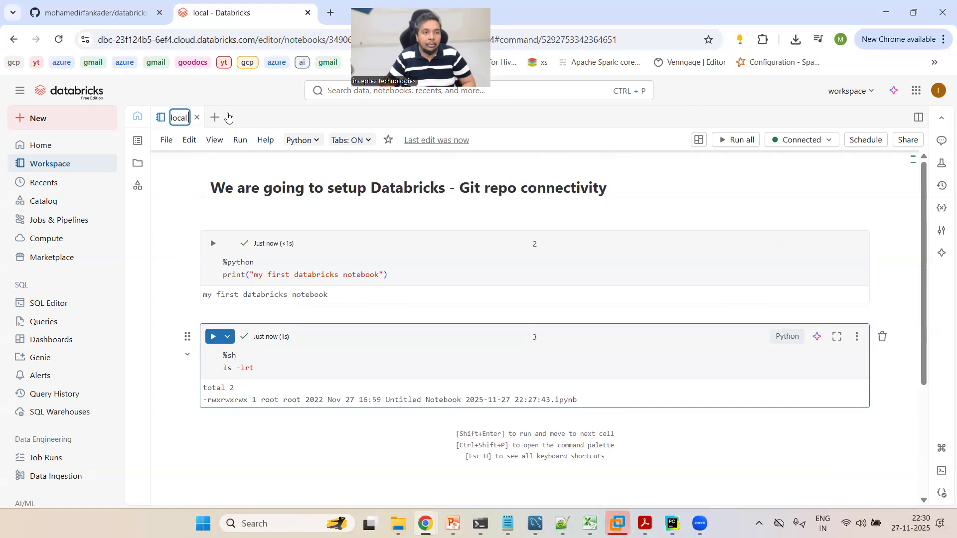
text( notebook)
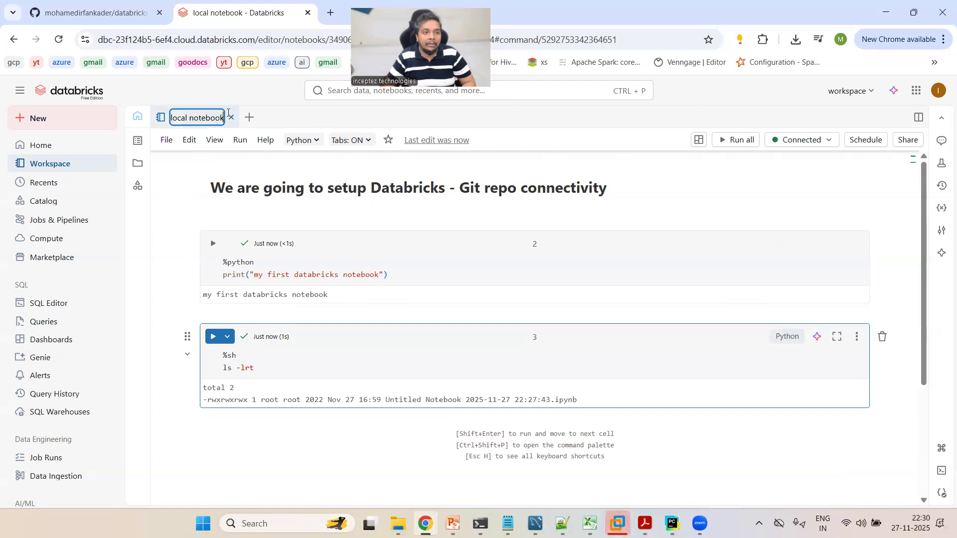
text( only vis)
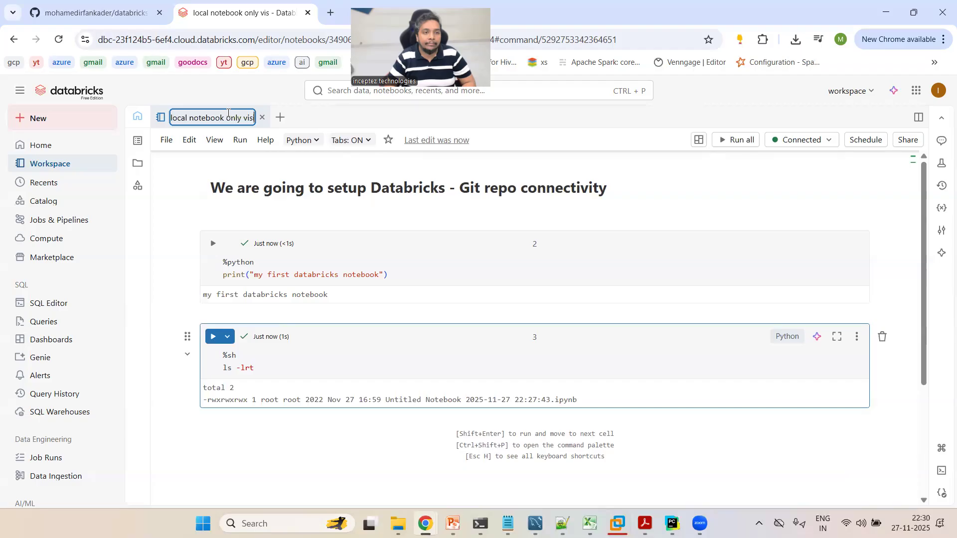
text(ible to me)
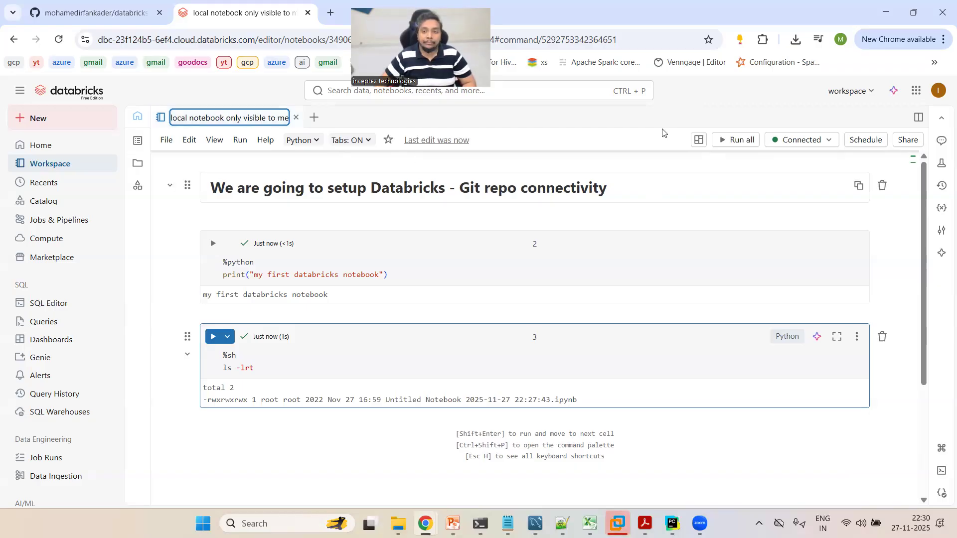
click(726, 93)
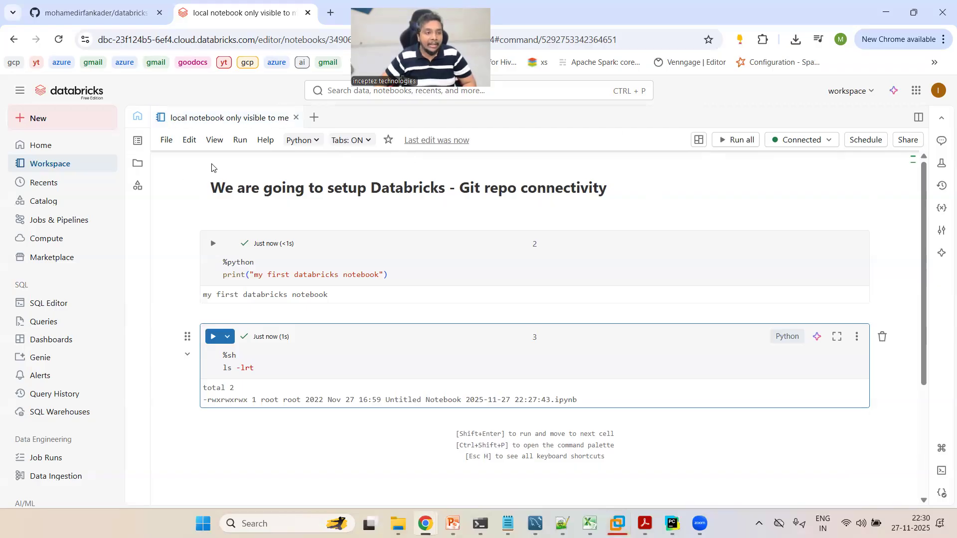
click(139, 122)
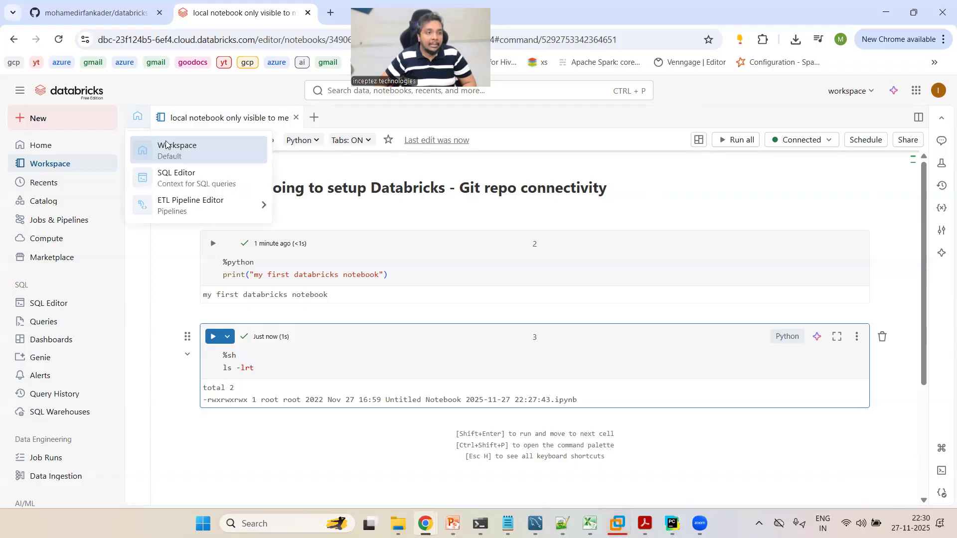
click(170, 150)
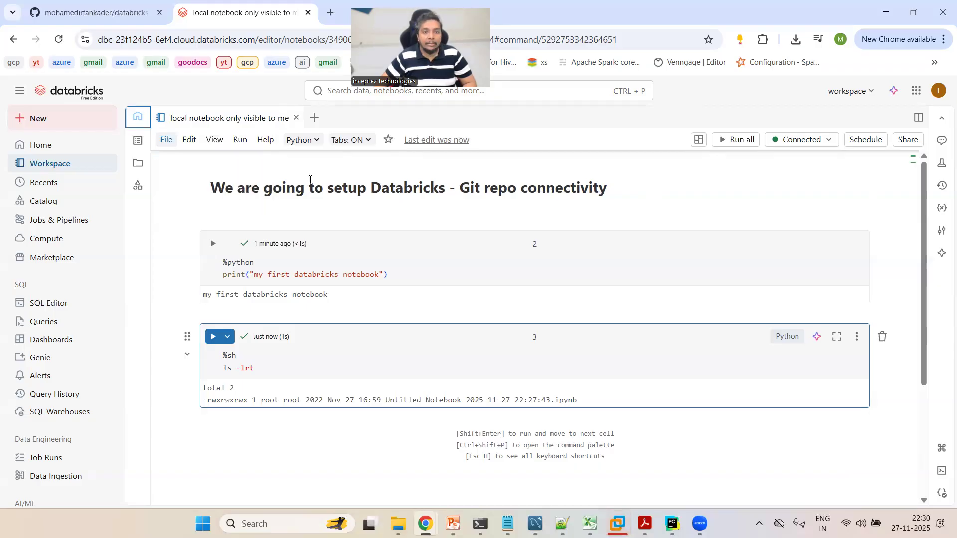
- Go to the workspace Home folder, look over the Create options, then switch to PowerPoint
click(34, 147)
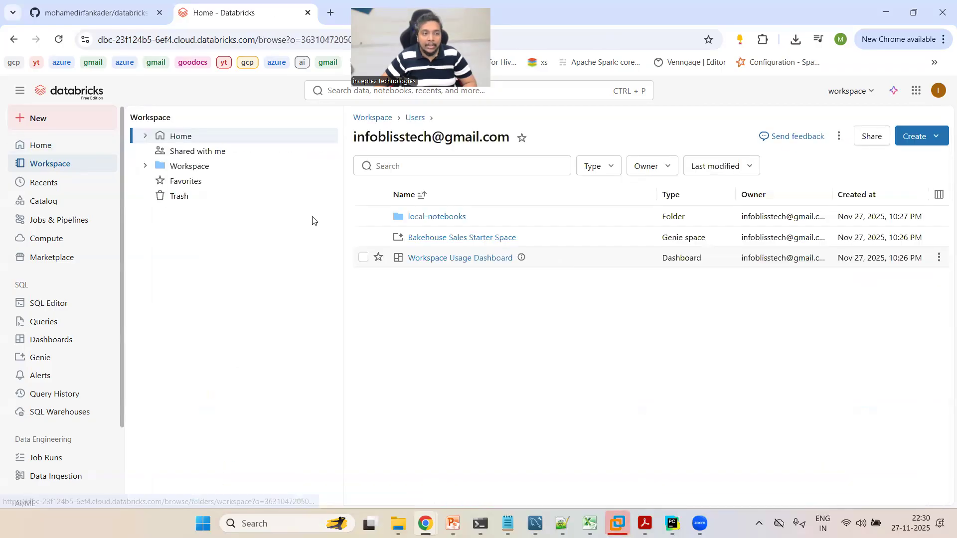
click(936, 137)
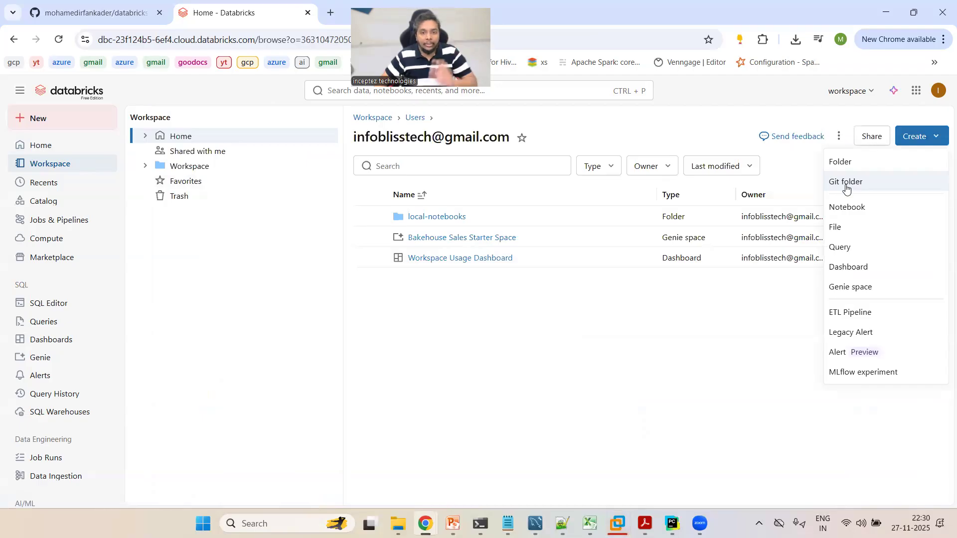
click(488, 348)
key(alt+Tab)
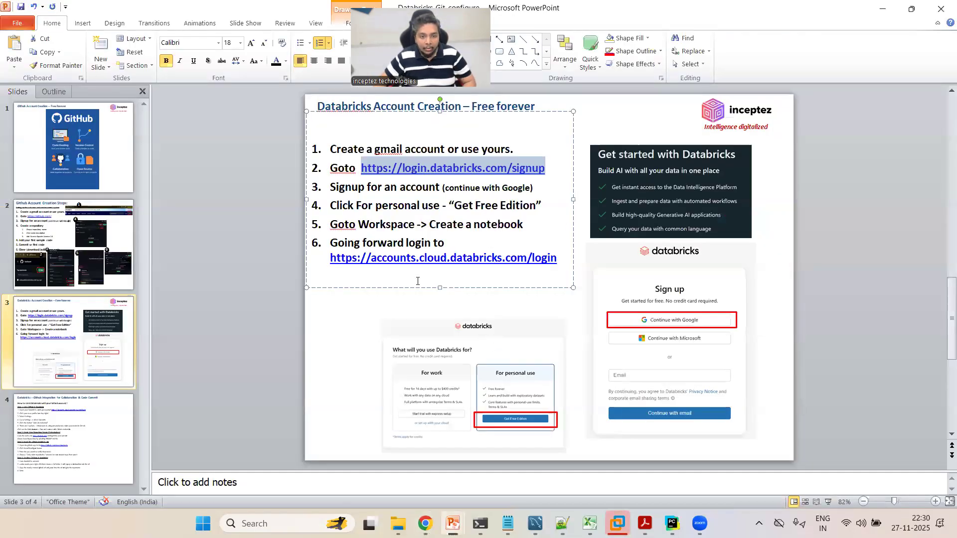
- Show slide 4's Databricks–GitHub integration steps and highlight the 'Add Git credential' step
click(527, 225)
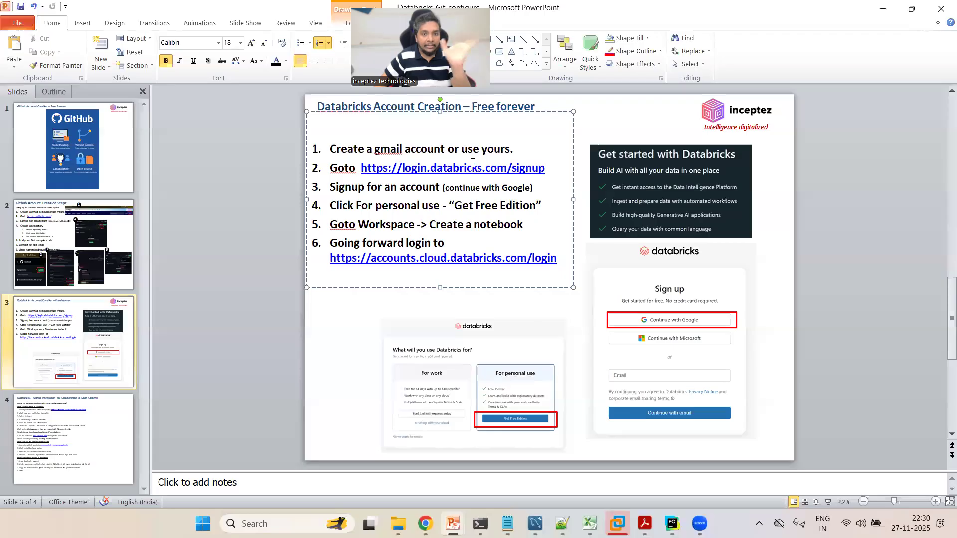
click(70, 461)
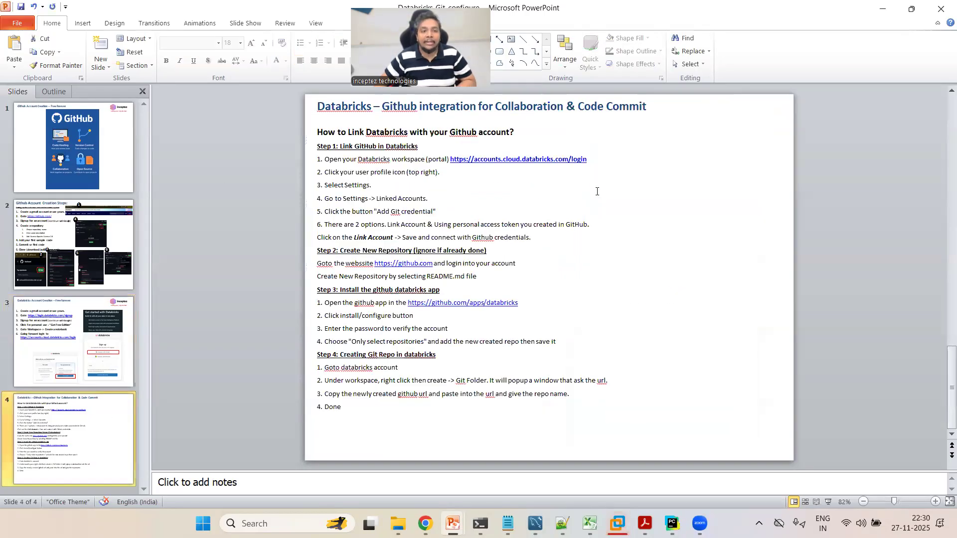
ctrl+scroll(403, 206, up, 2)
scroll(403, 204, up, 1)
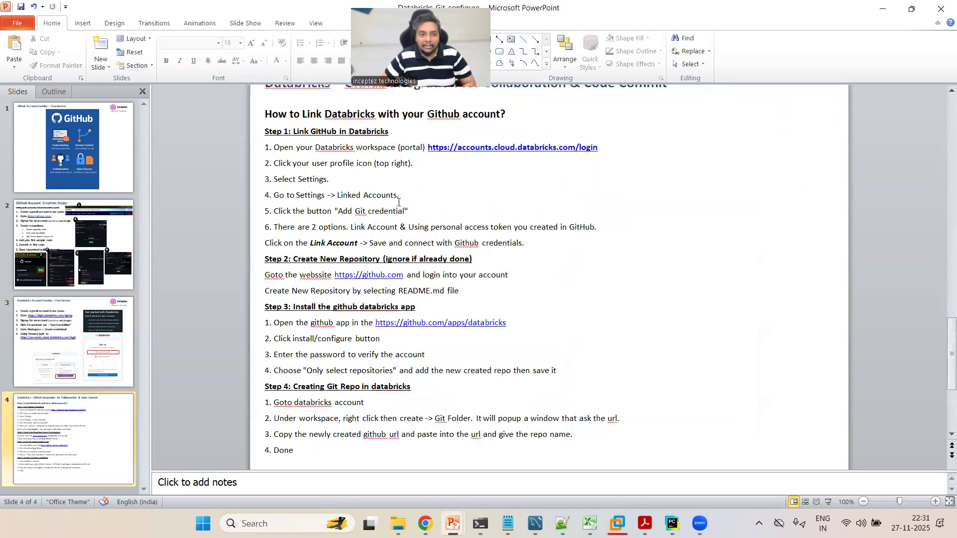
scroll(482, 171, up, 1)
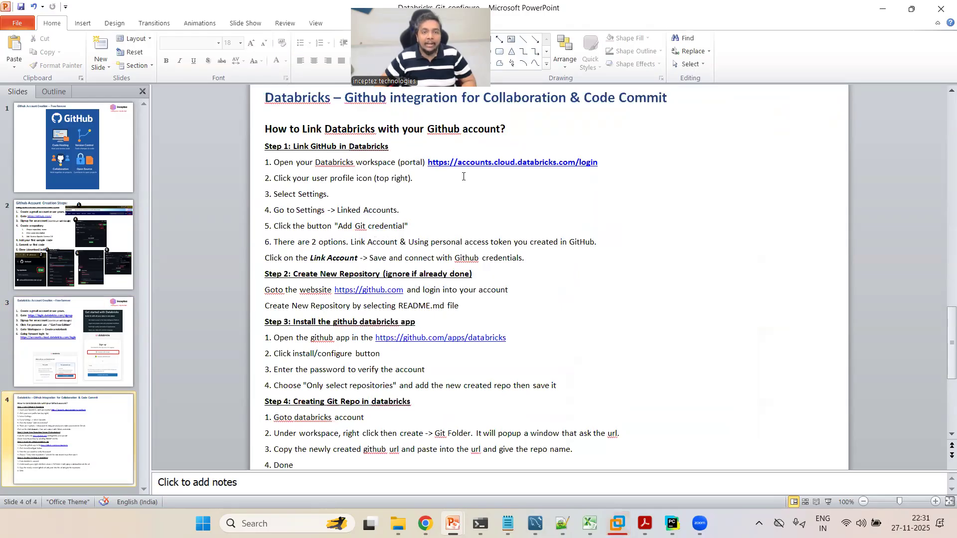
key(alt+Tab)
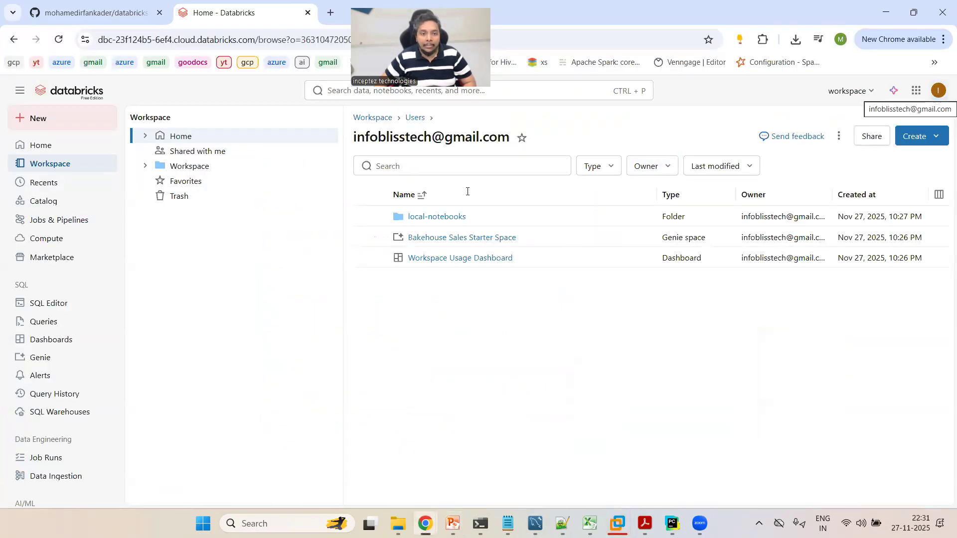
key(alt+Tab)
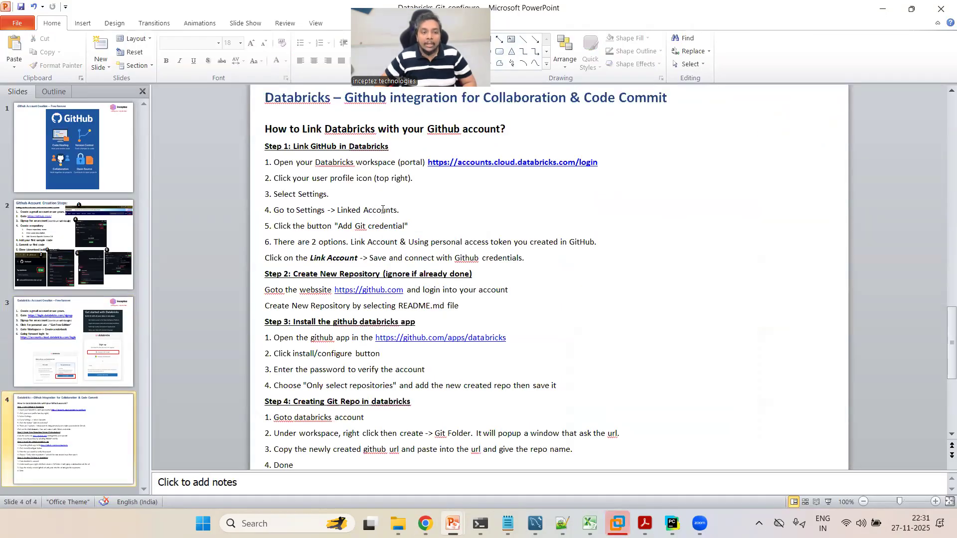
drag(338, 228, 398, 228)
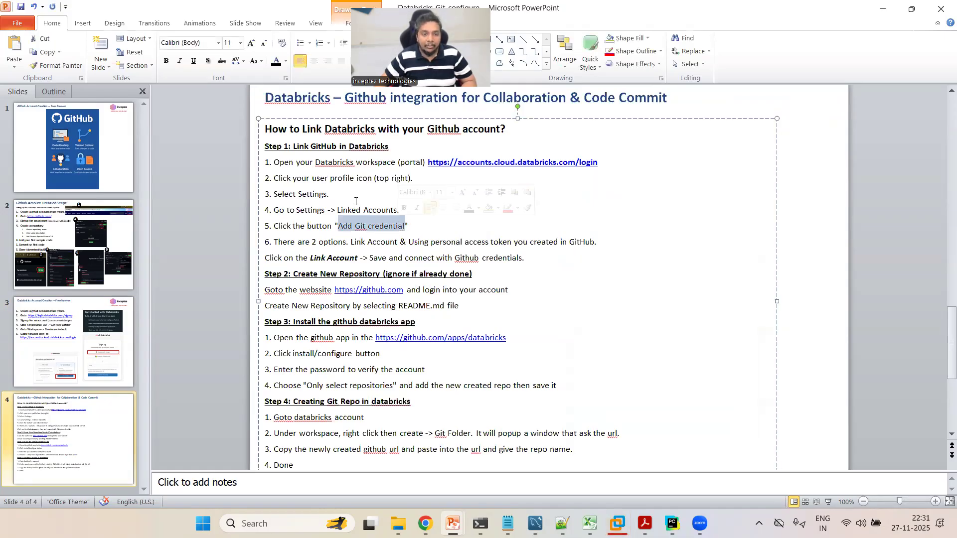
- Go to User Settings > Linked accounts to reach the Git integration section
key(alt+Tab)
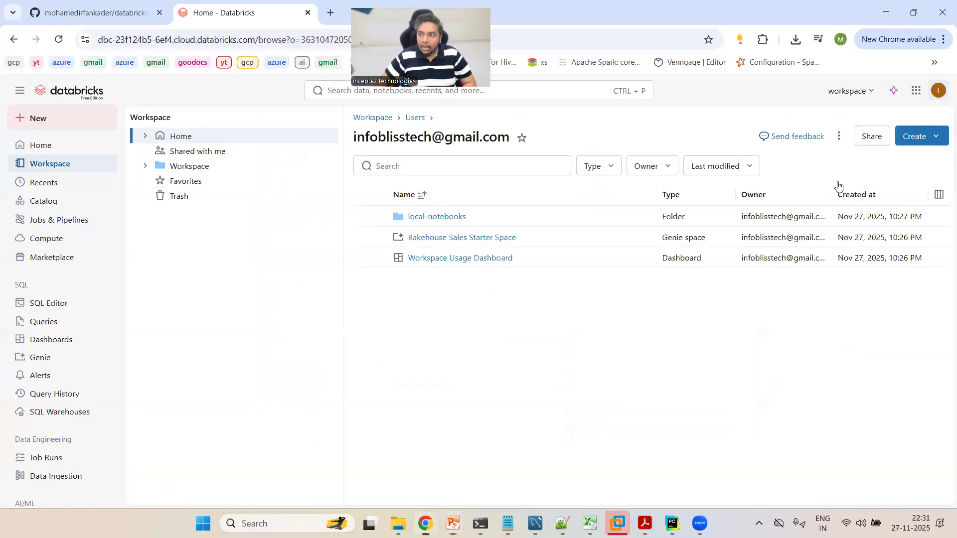
click(939, 91)
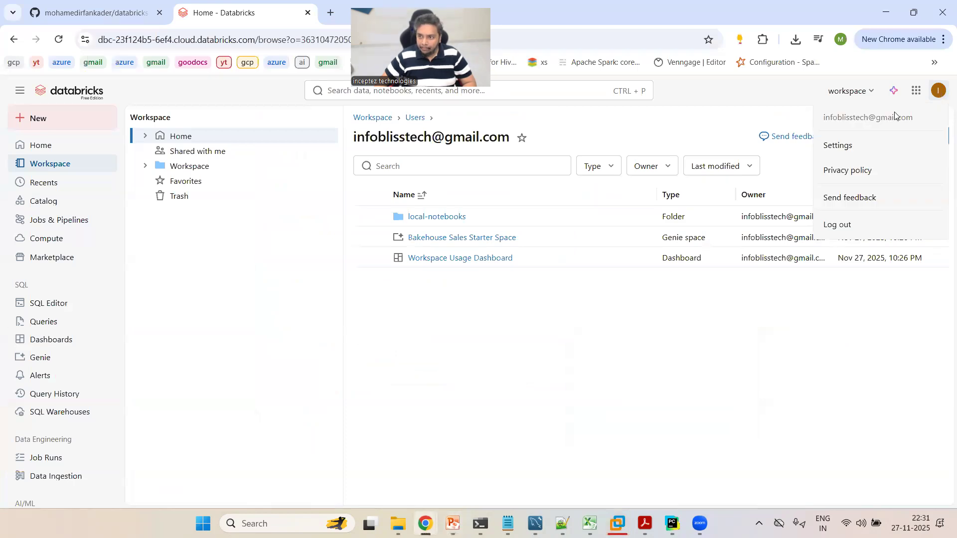
click(838, 145)
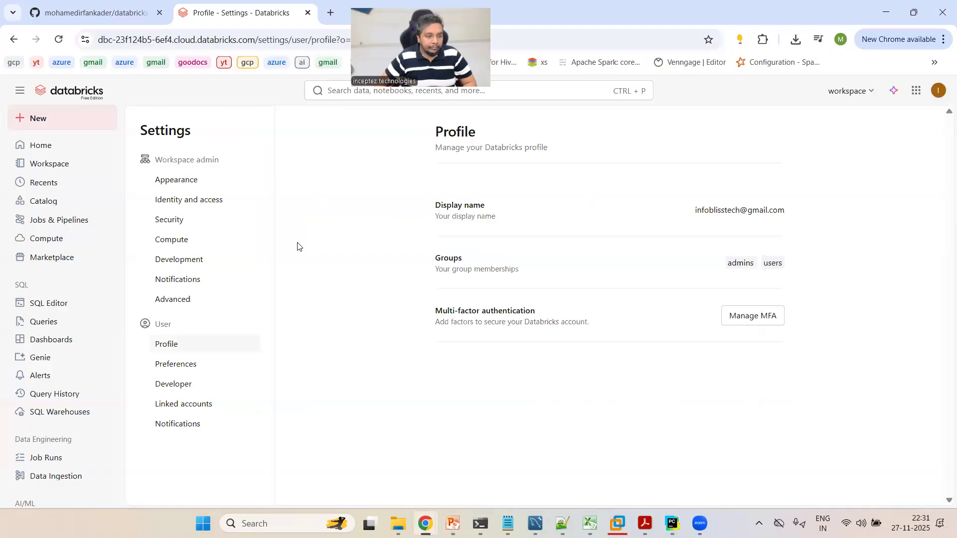
click(195, 405)
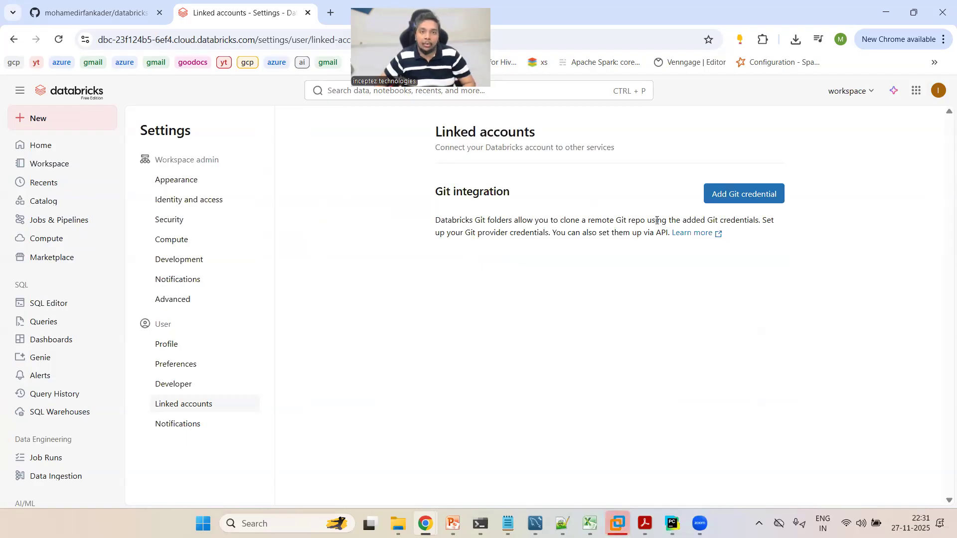
- Start a new GitHub Git credential and review the slide's Add Git credential and Link Account steps
click(765, 200)
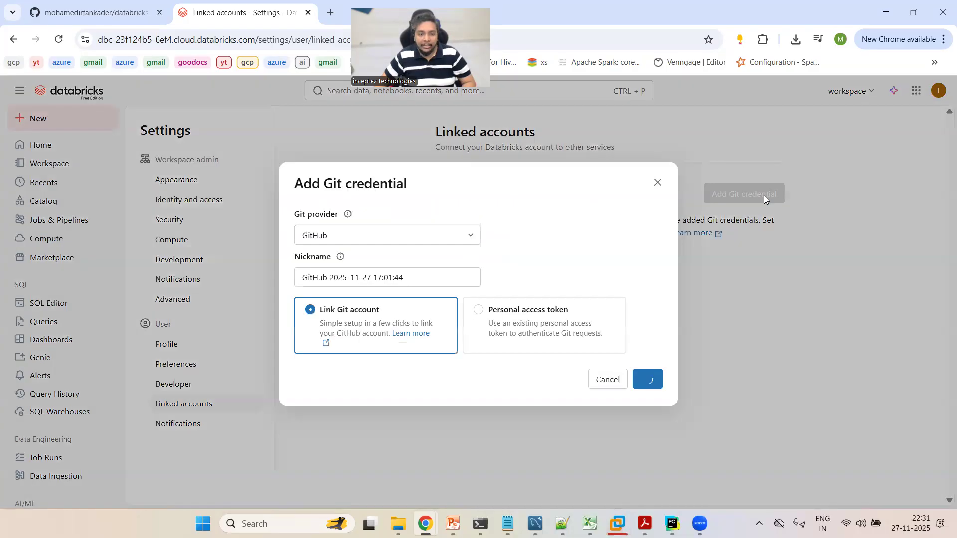
click(426, 274)
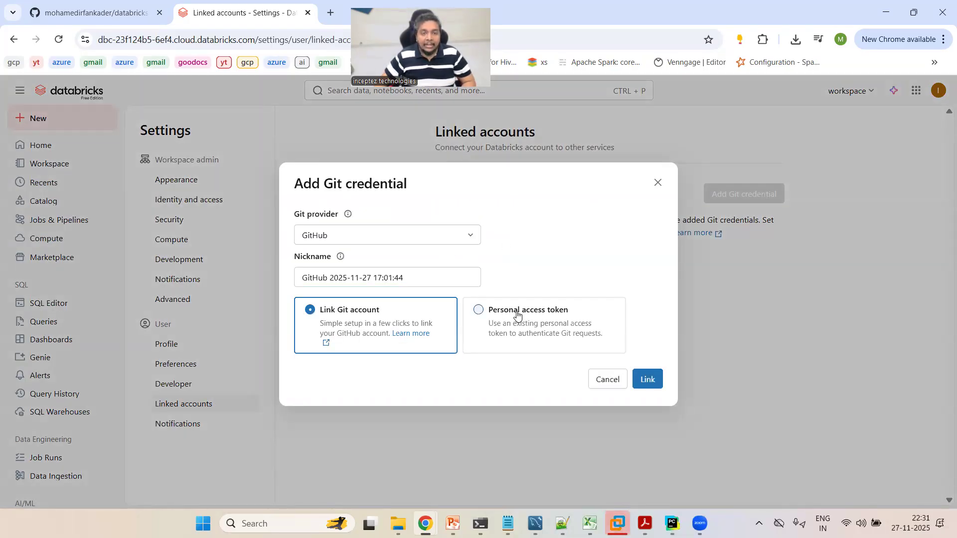
key(alt+Tab)
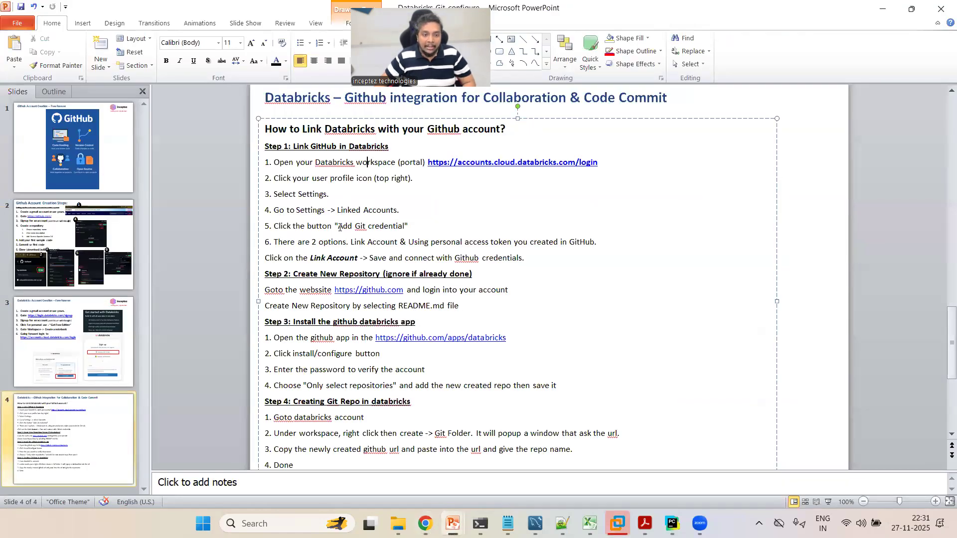
drag(405, 226, 338, 227)
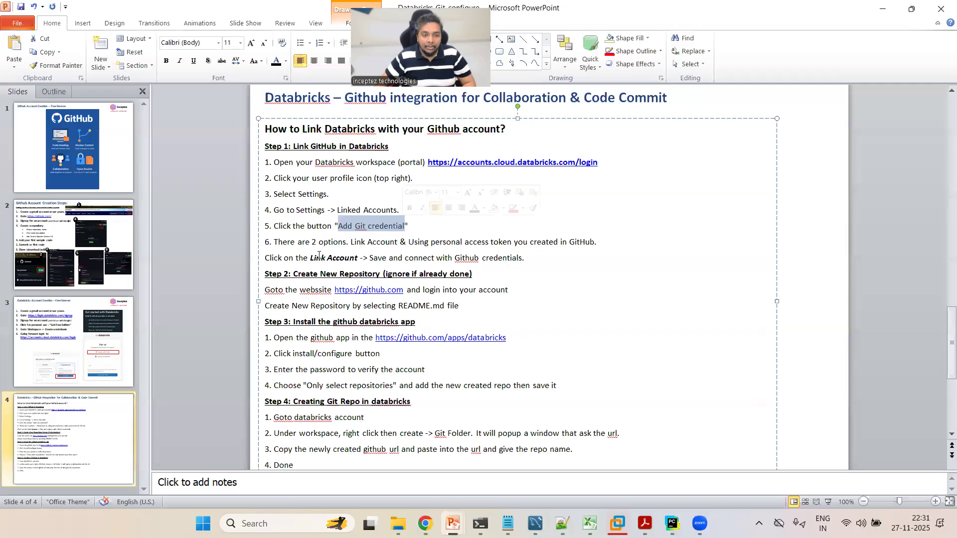
drag(358, 258, 310, 258)
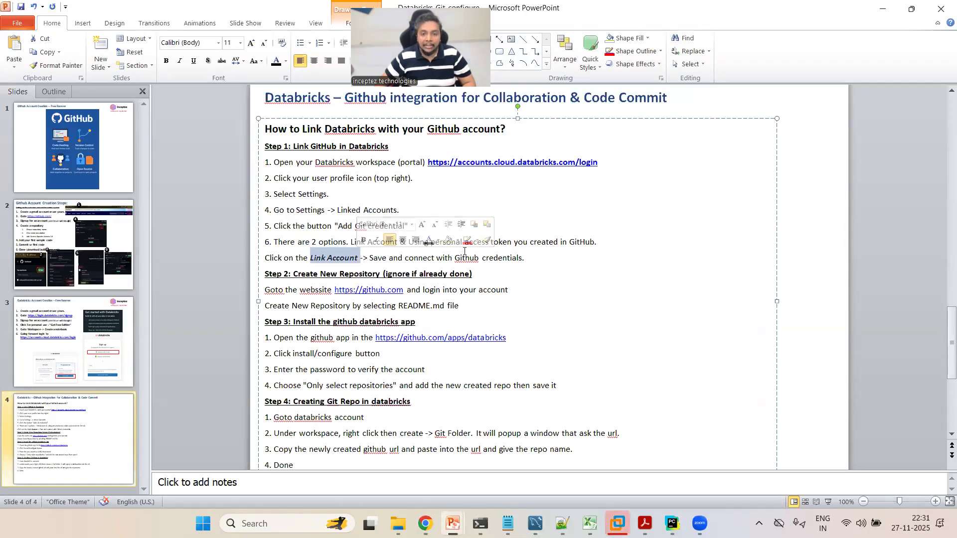
click(363, 260)
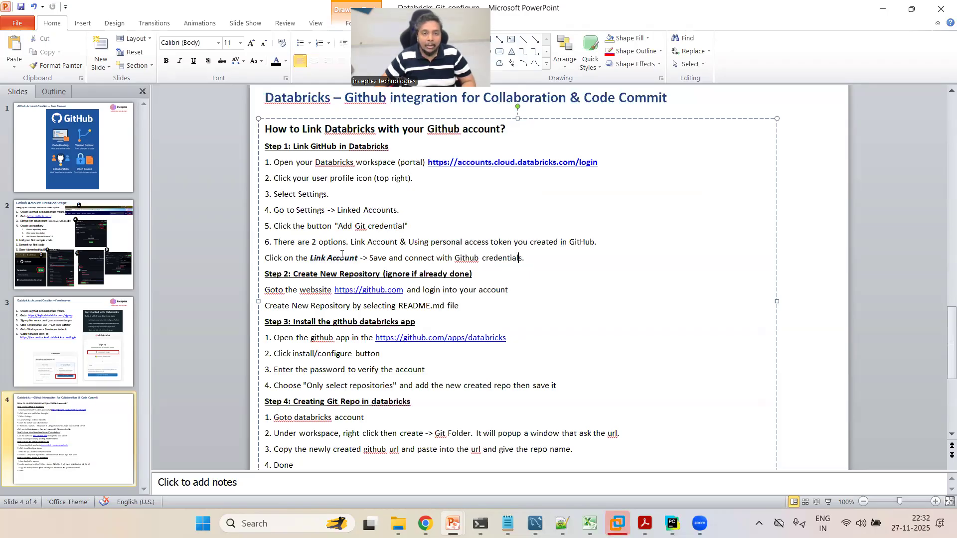
key(alt+Tab)
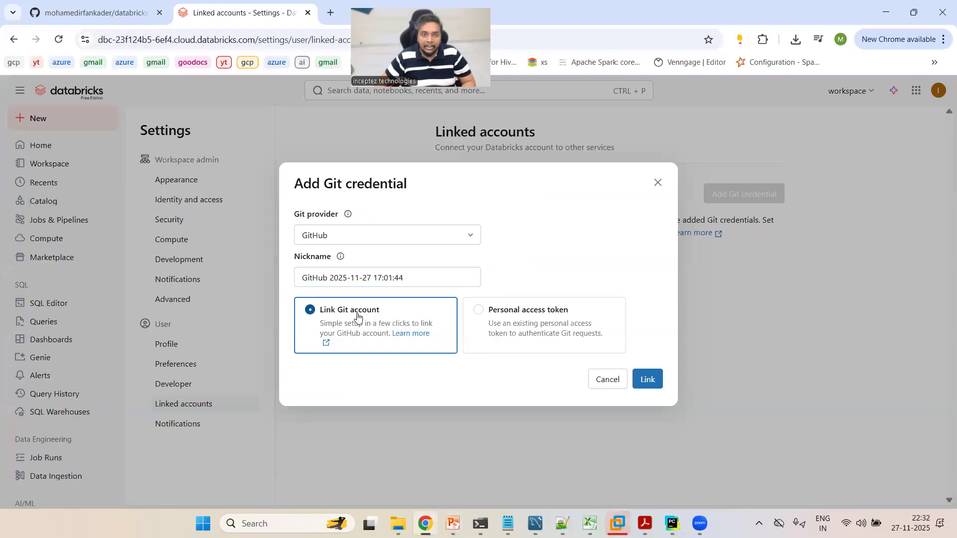
- Change the slide wording to 'Link Git Account' and link the GitHub account instead of a token
key(alt+Tab)
click(329, 259)
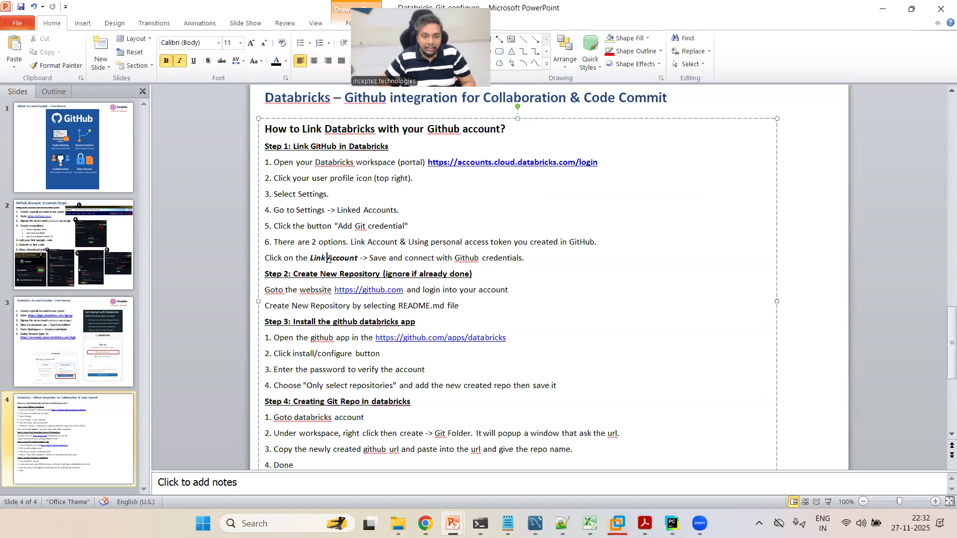
text(Git)
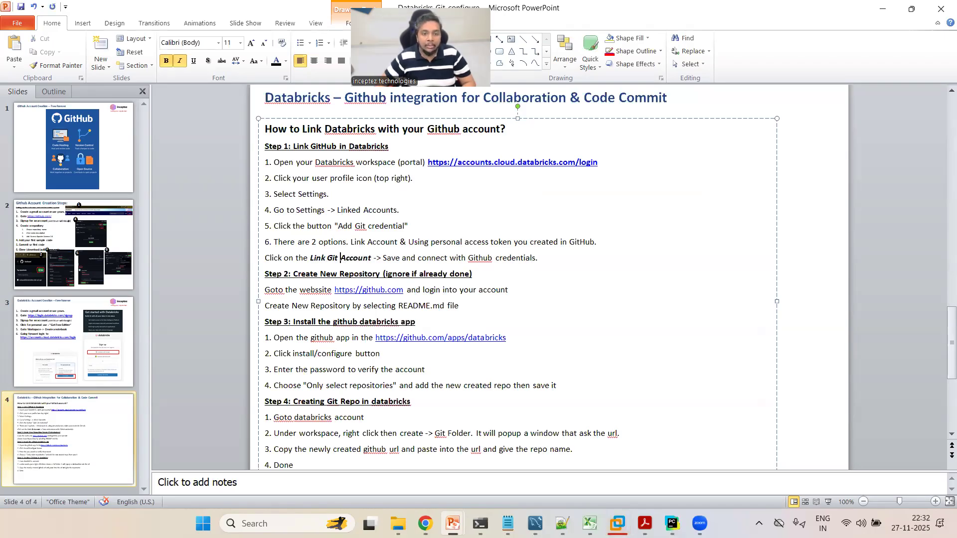
click(367, 242)
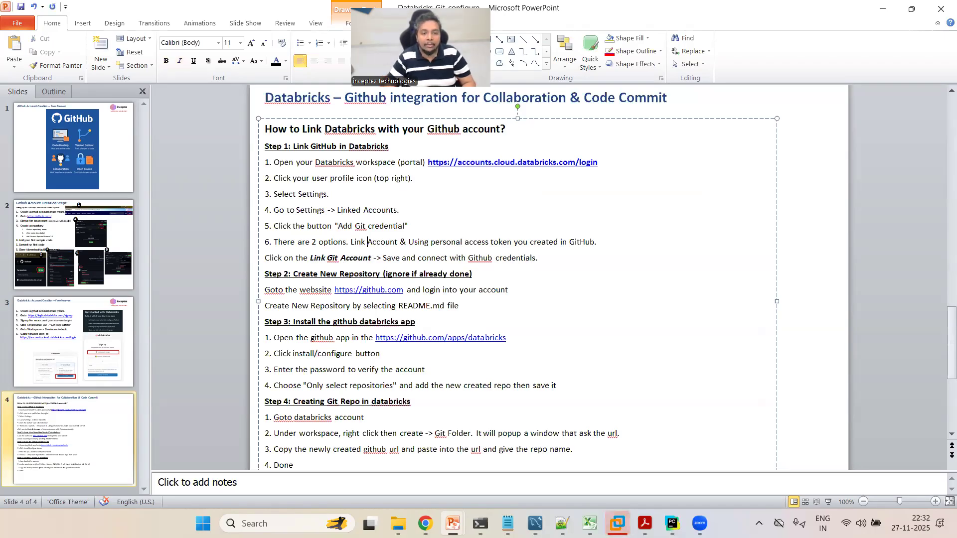
key(alt+Tab)
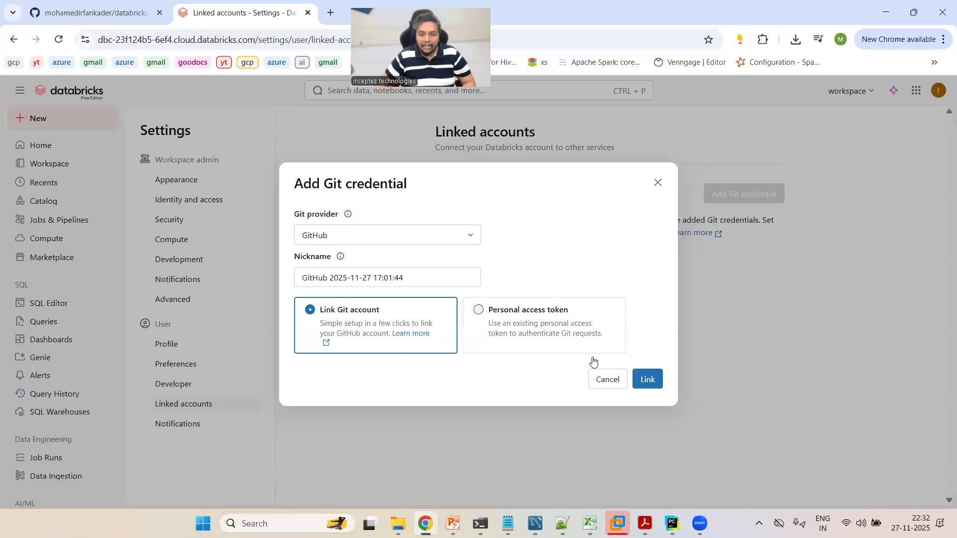
click(647, 380)
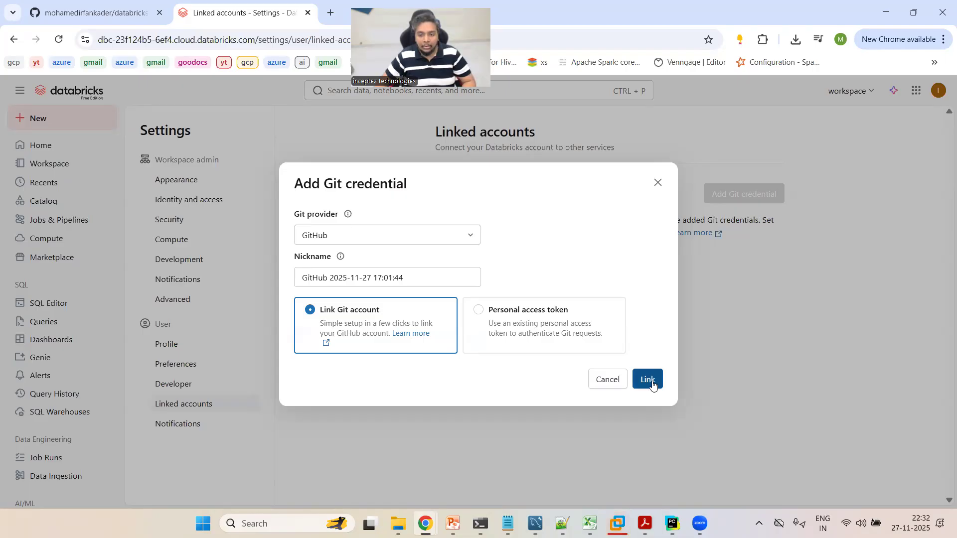
key(alt+Tab)
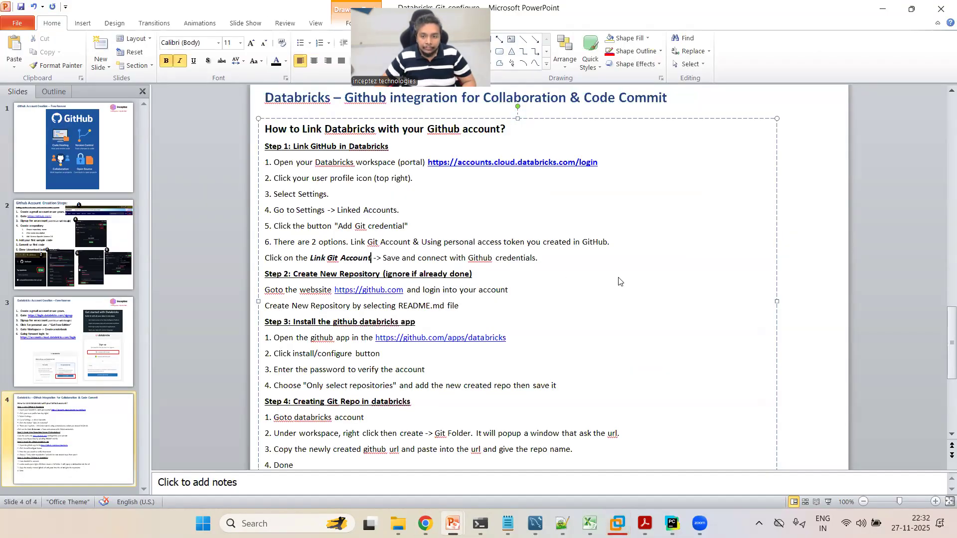
key(alt+Tab)
- Start linking GitHub, review the authorization page, and note '-> Authorize Datab' on the slide
click(647, 379)
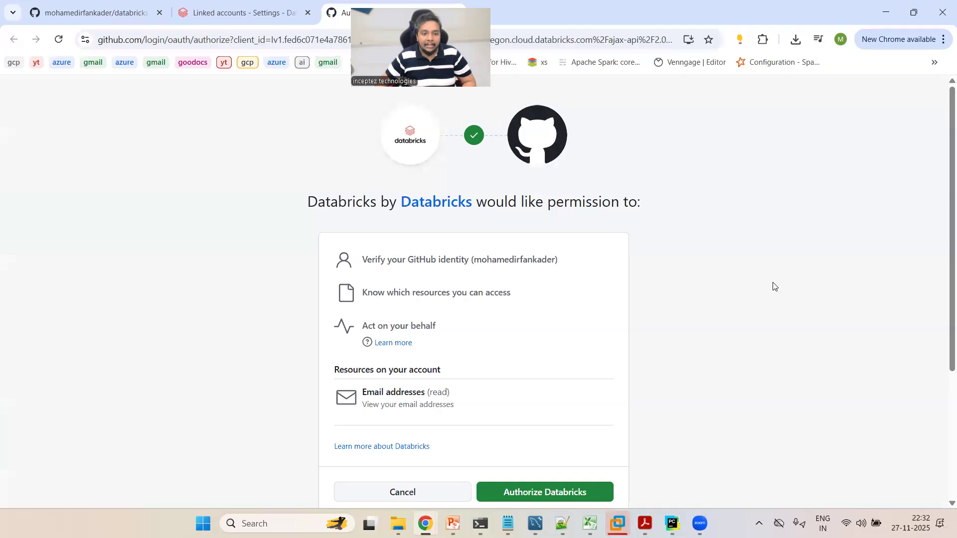
scroll(772, 282, down, 1)
scroll(375, 276, down, 2)
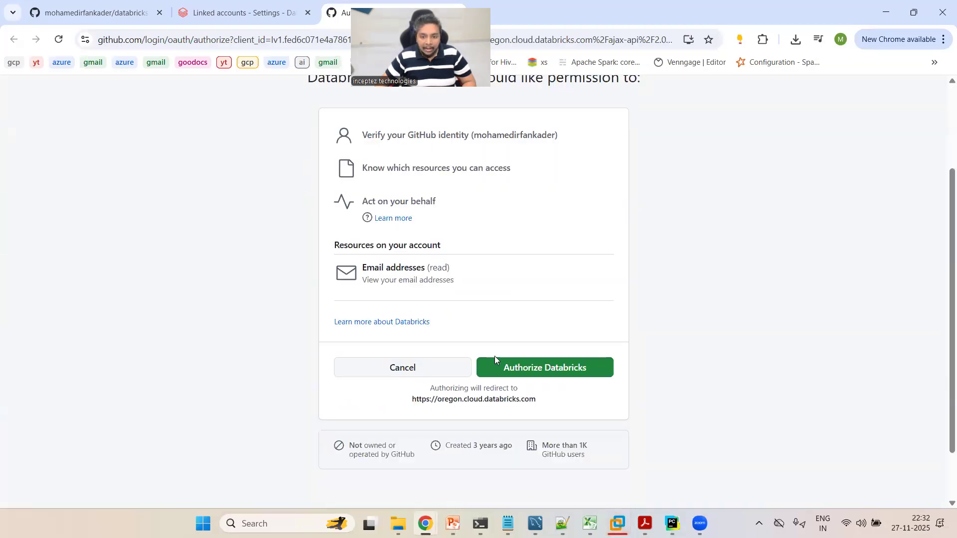
key(alt+Tab)
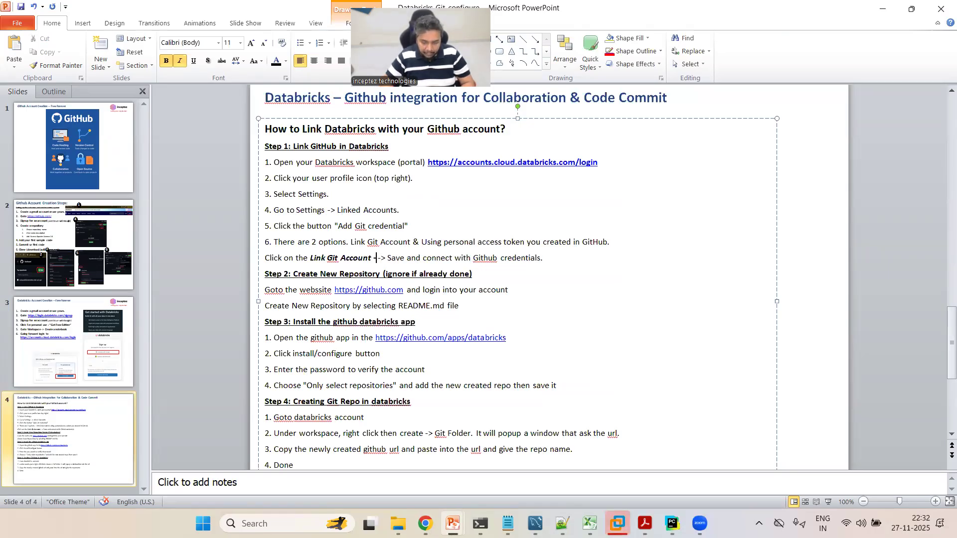
text(-> Author)
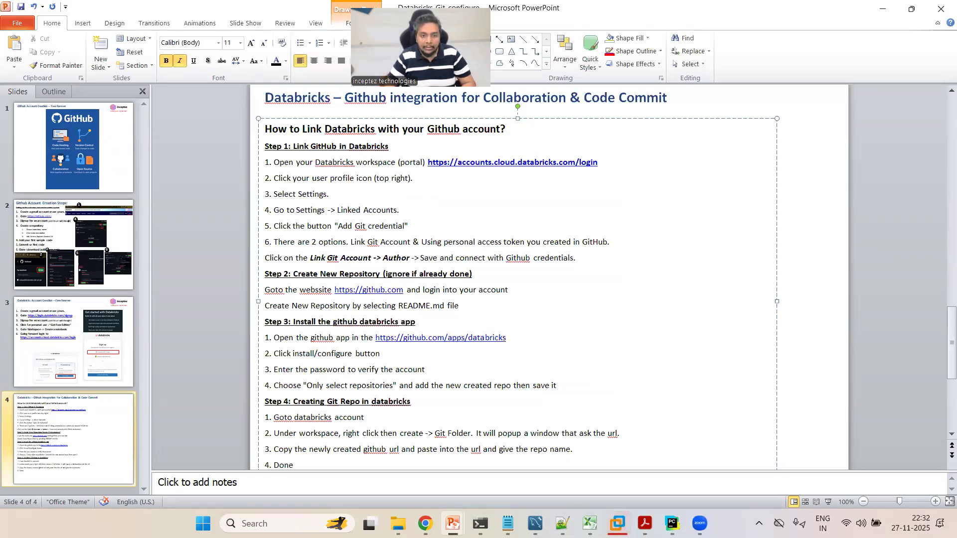
text(ize Datab)
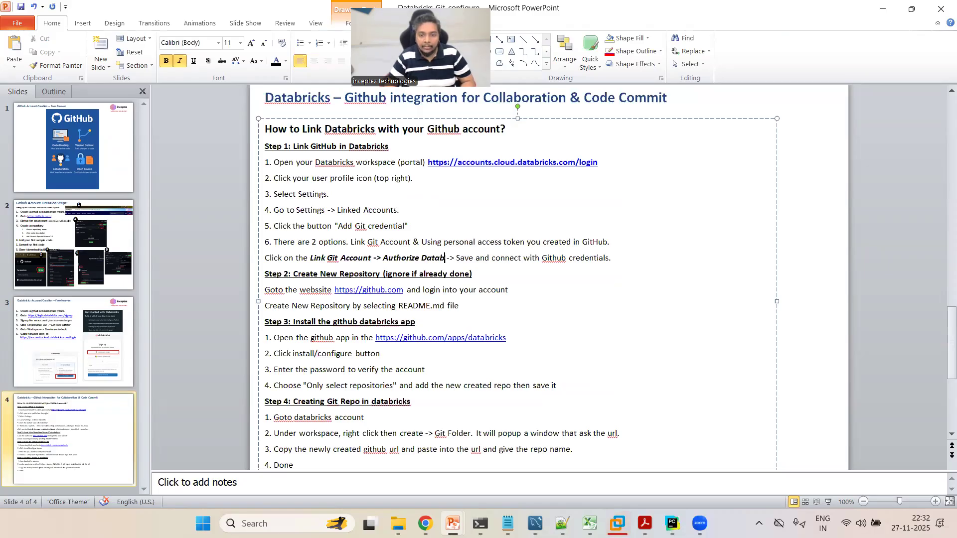
key(alt+Tab)
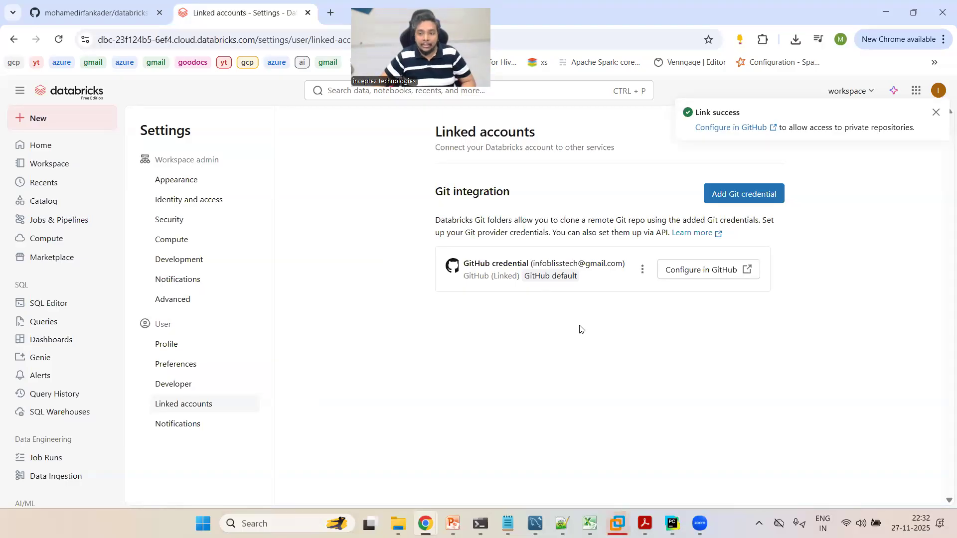
key(alt+Tab)
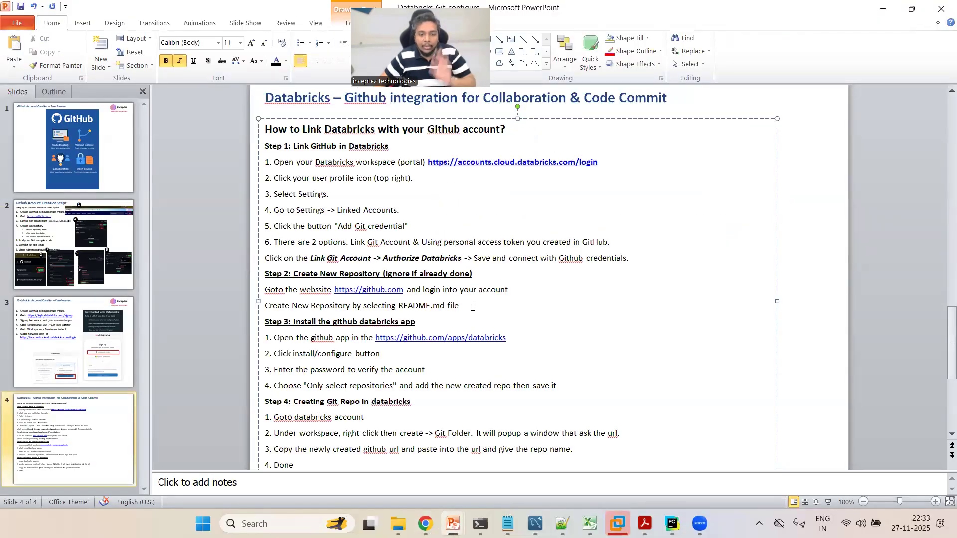
drag(267, 275, 566, 296)
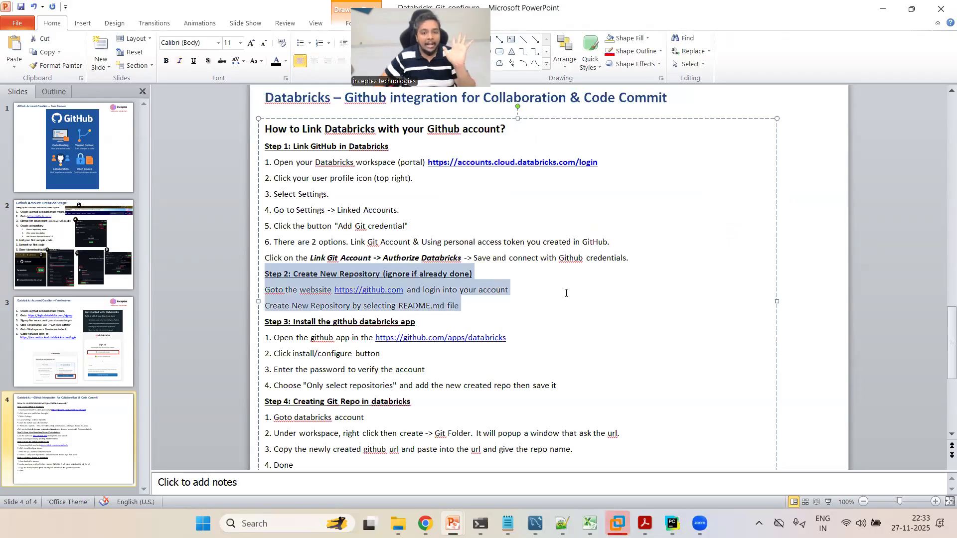
click(581, 296)
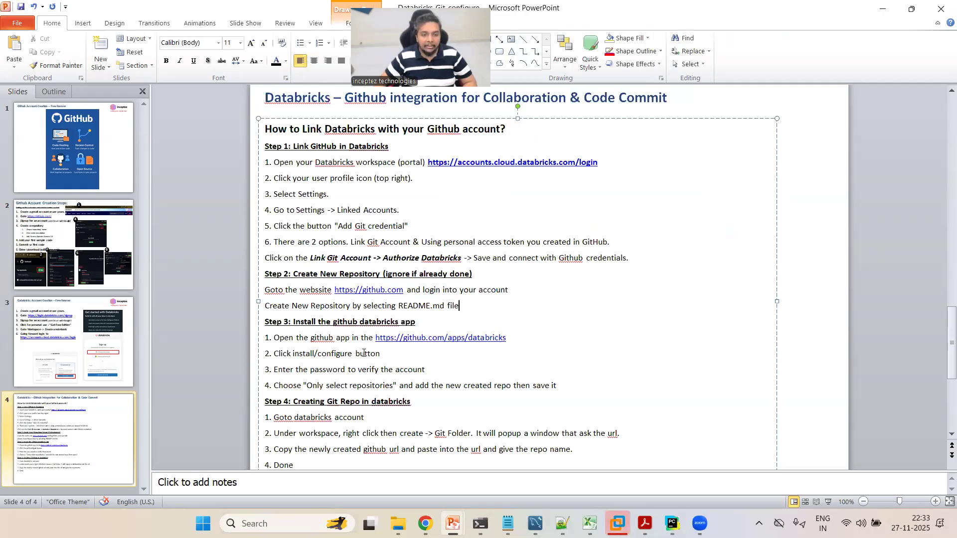
key(alt+Tab)
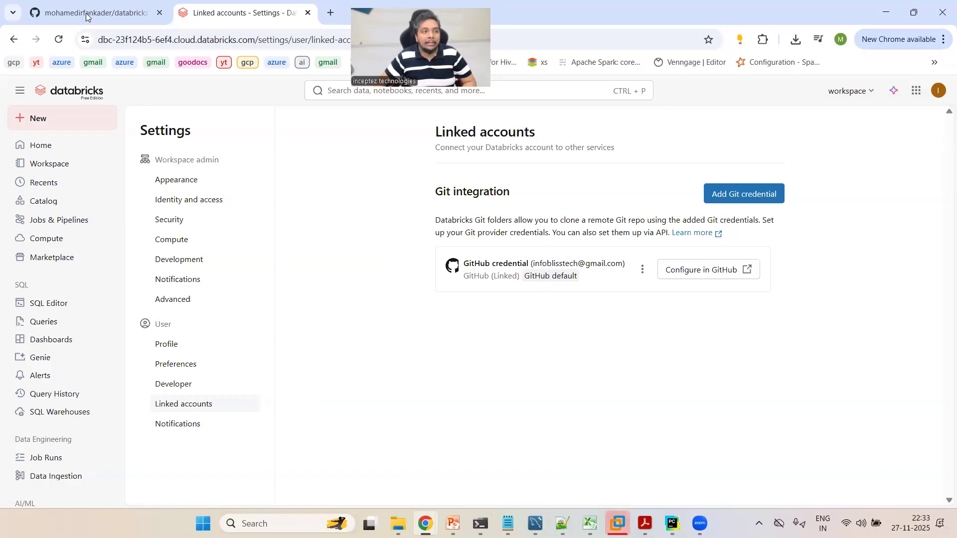
- Open the Databricks app's GitHub configuration and select the slide's Step 3 GitHub app URL
click(724, 273)
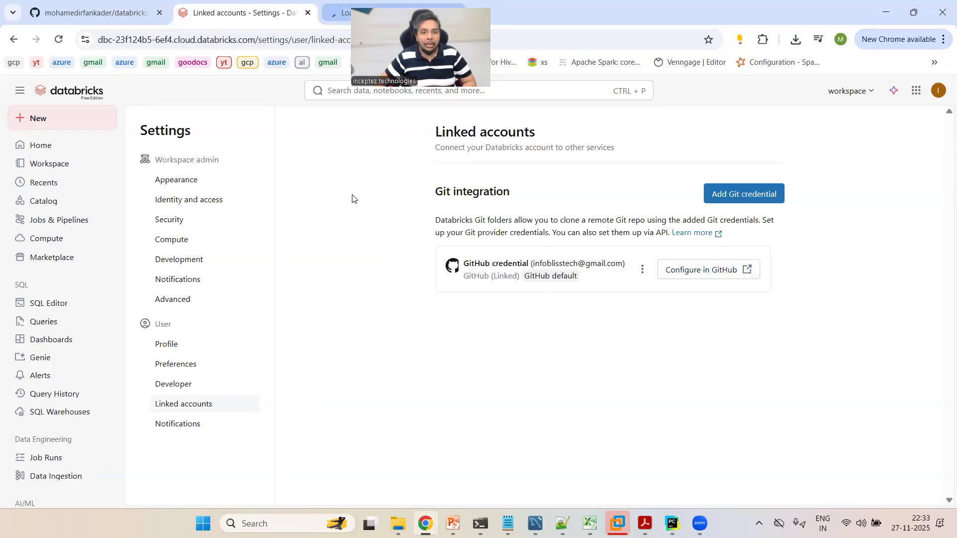
scroll(684, 235, down, 3)
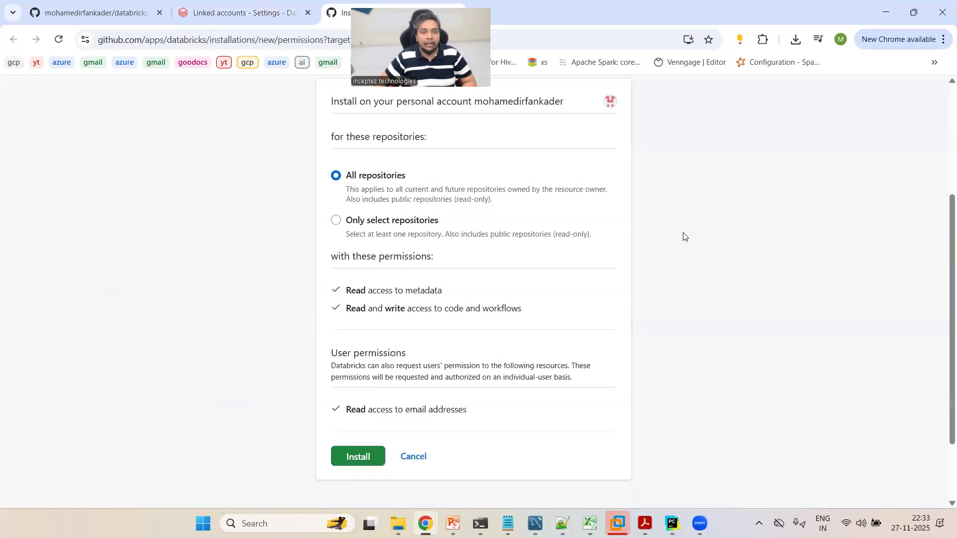
scroll(685, 237, up, 3)
key(alt+Tab)
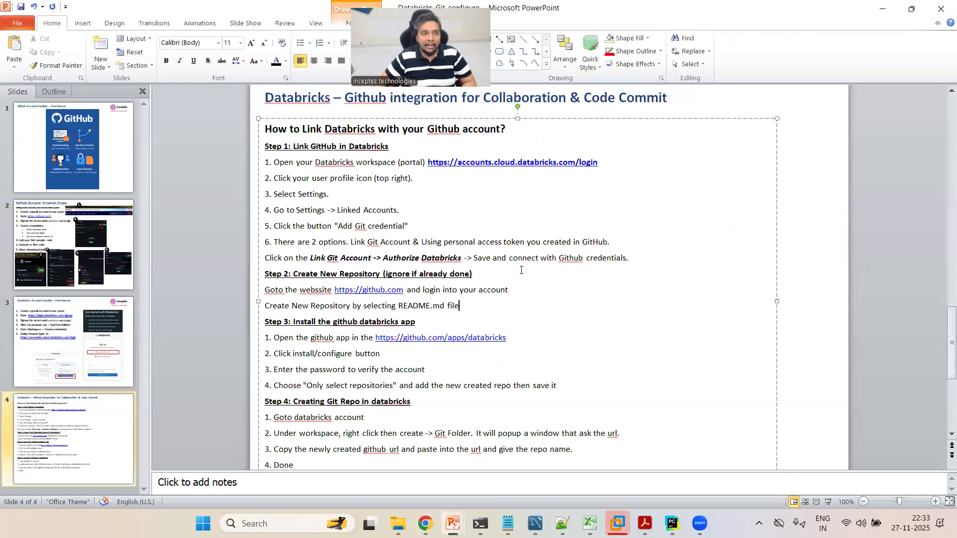
key(alt+Tab)
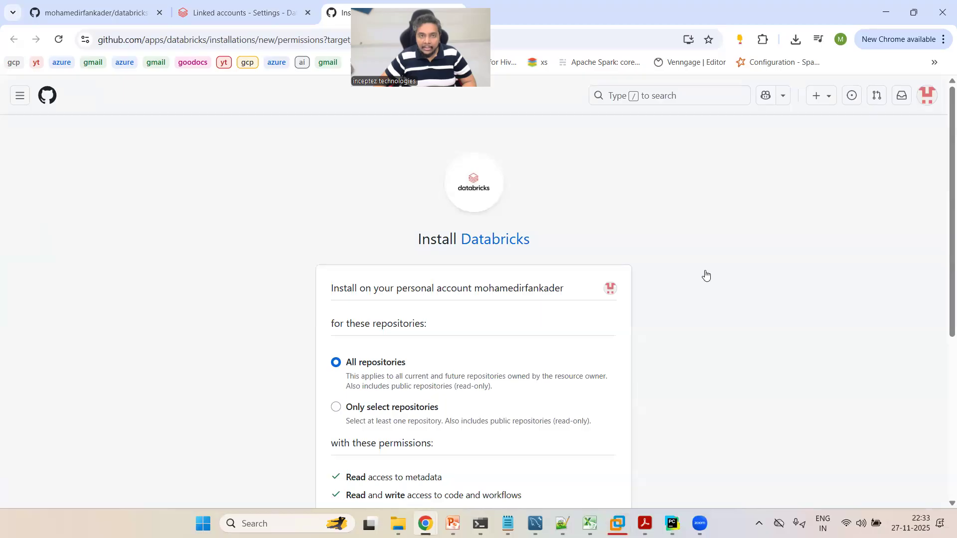
key(ctrl+shift+Tab)
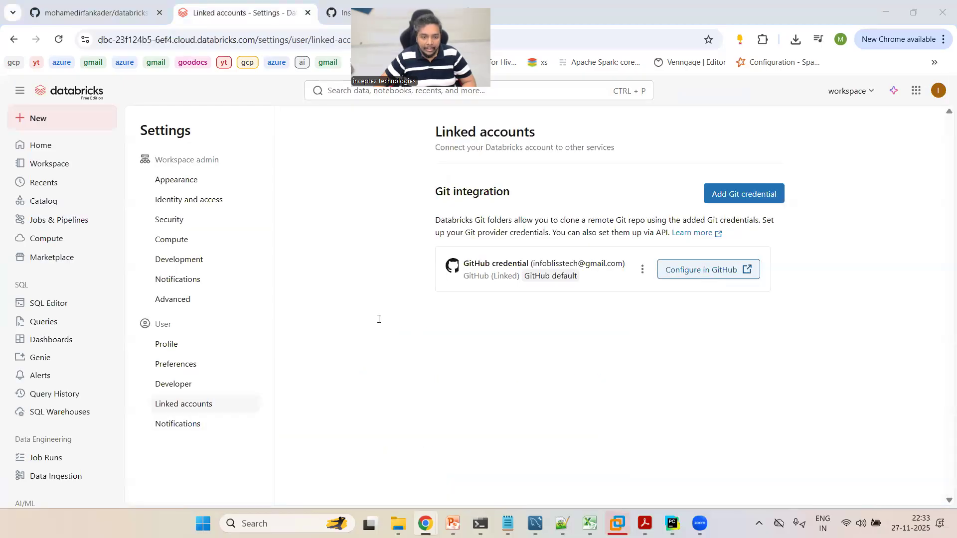
key(alt+Tab)
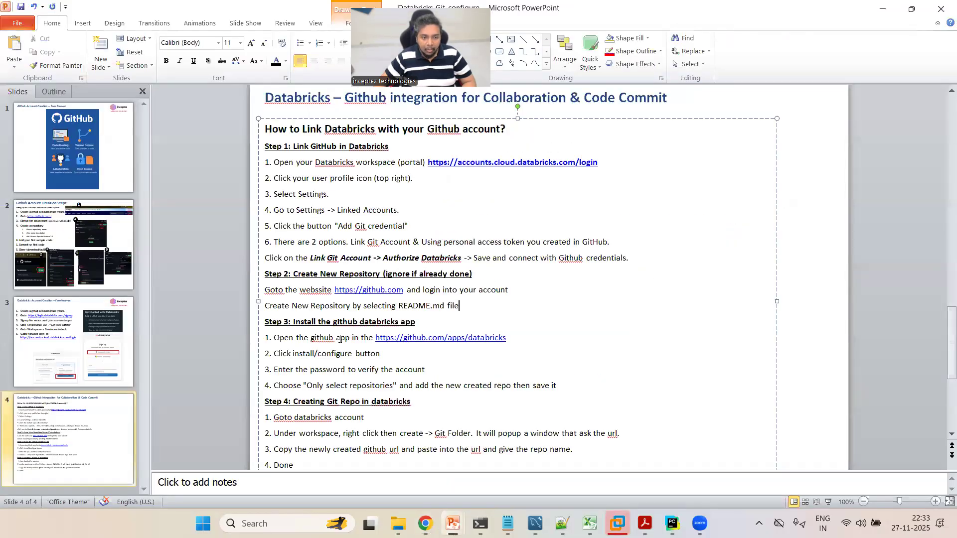
click(510, 333)
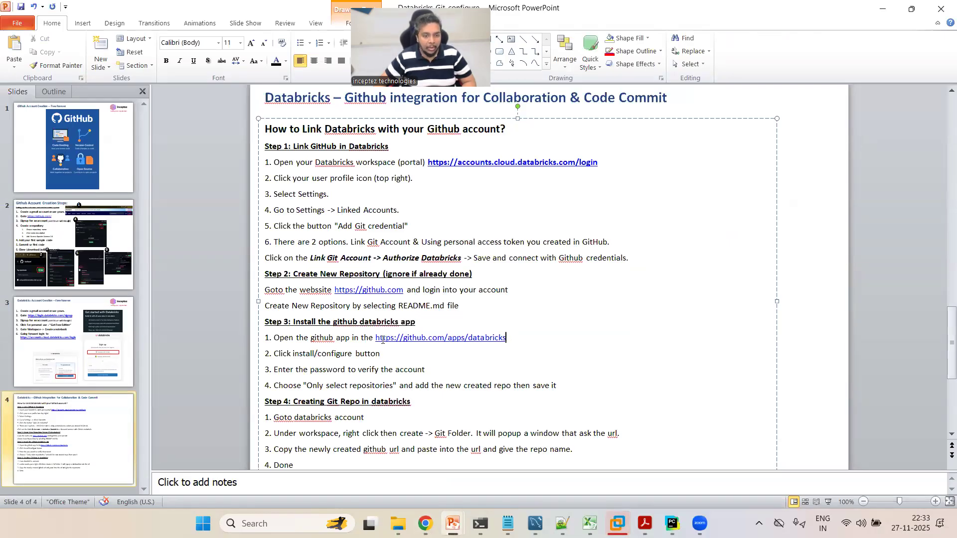
shift+click(375, 338)
key(alt+Tab)
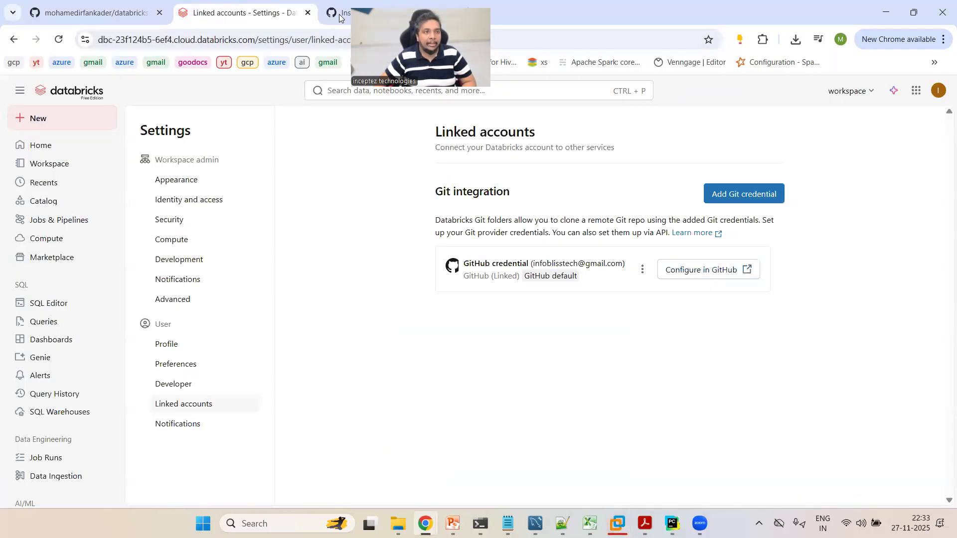
- Review the GitHub Install Databricks permissions against the slide, ending on Linked accounts
key(ctrl+Tab)
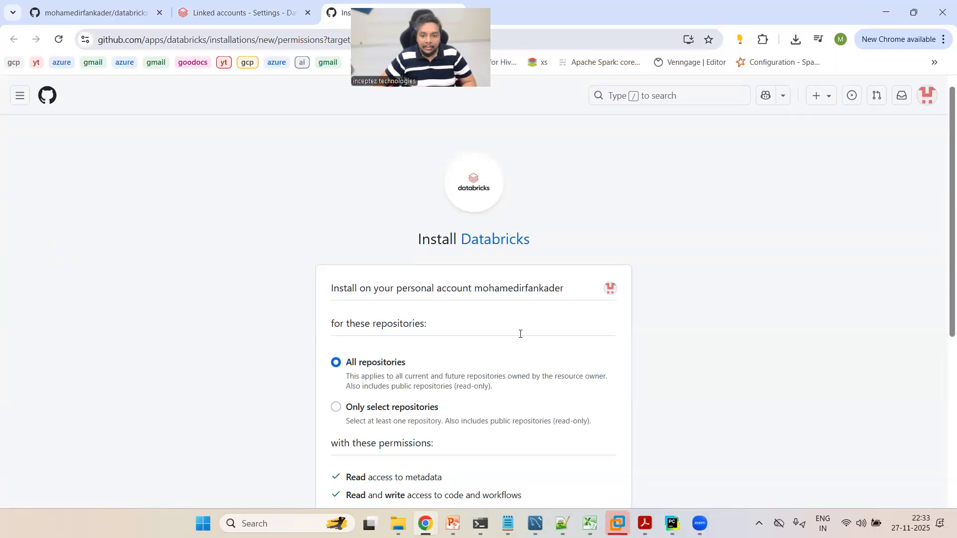
key(alt+Tab)
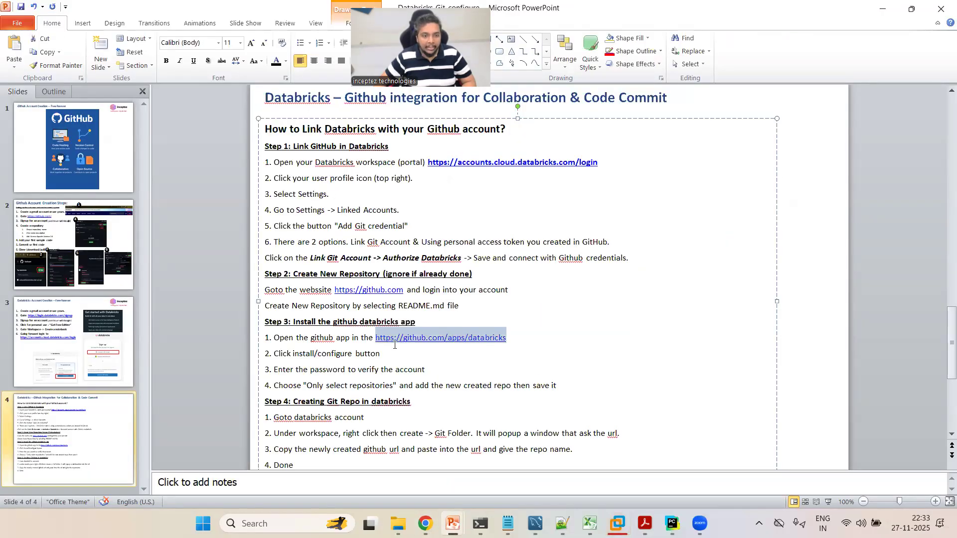
key(alt+Tab)
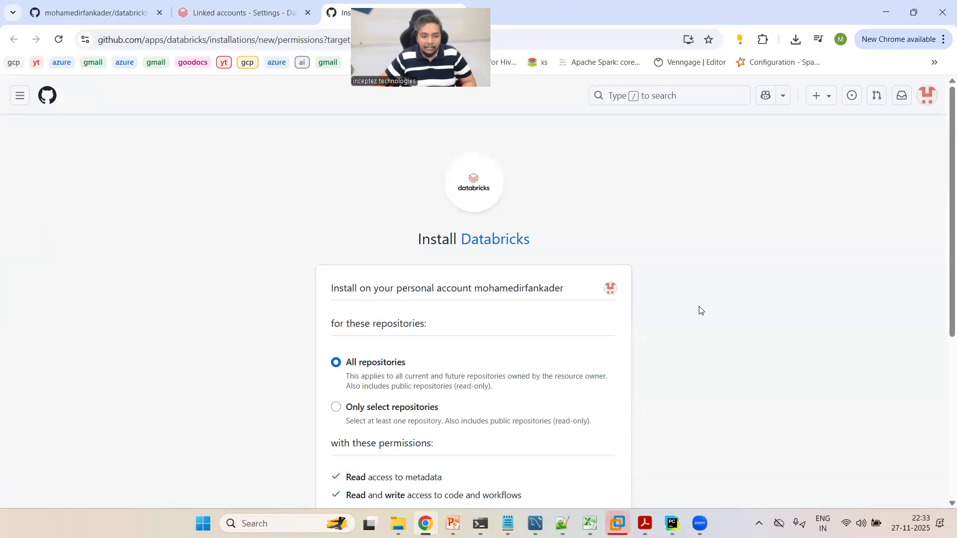
scroll(699, 310, down, 5)
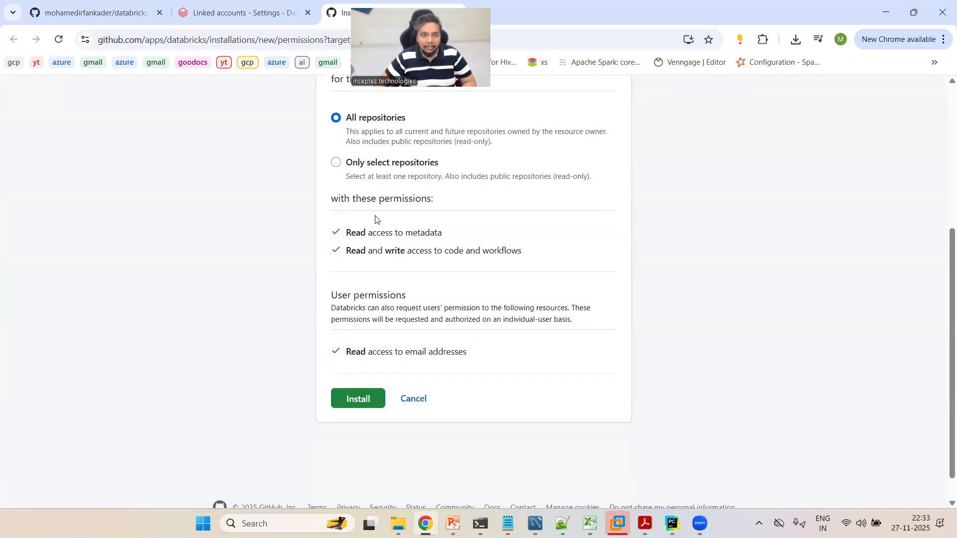
scroll(339, 197, up, 1)
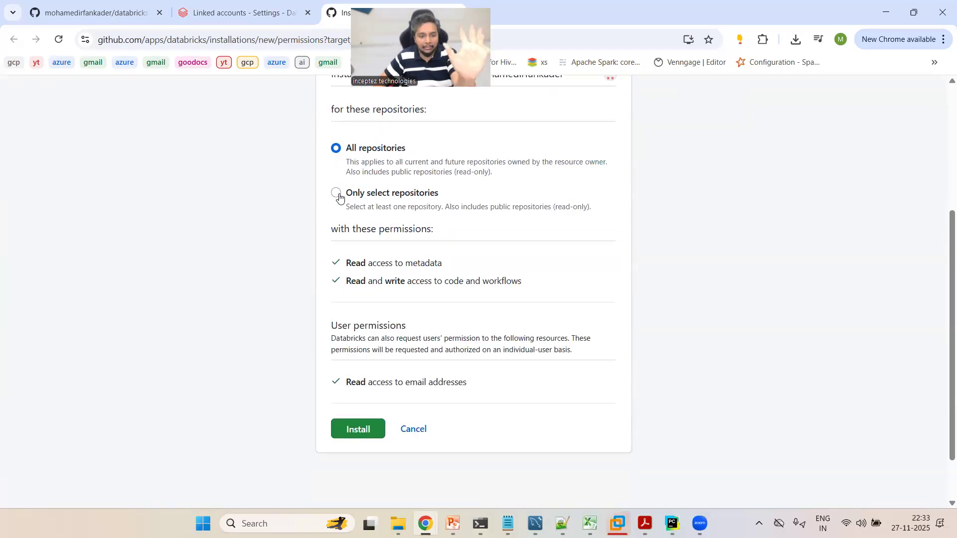
key(alt+Tab)
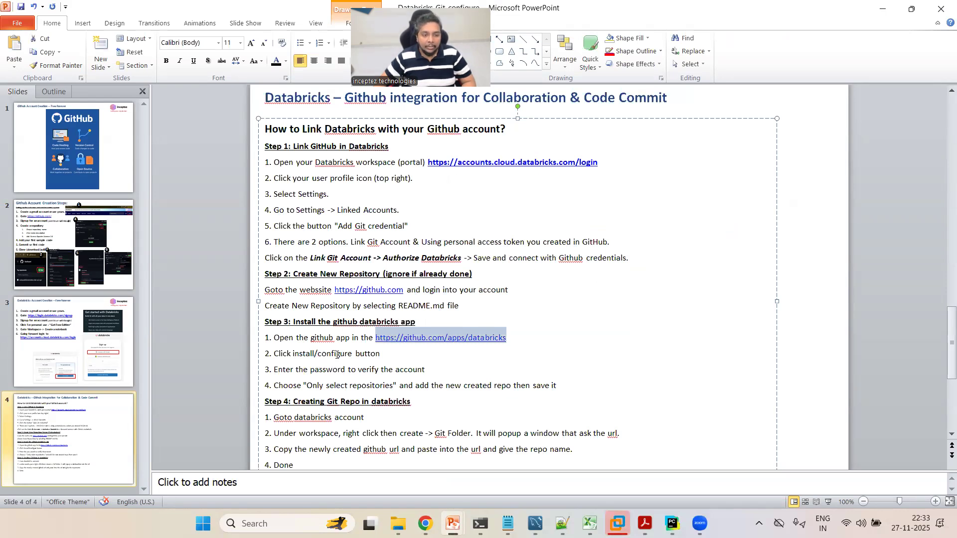
key(alt+Tab)
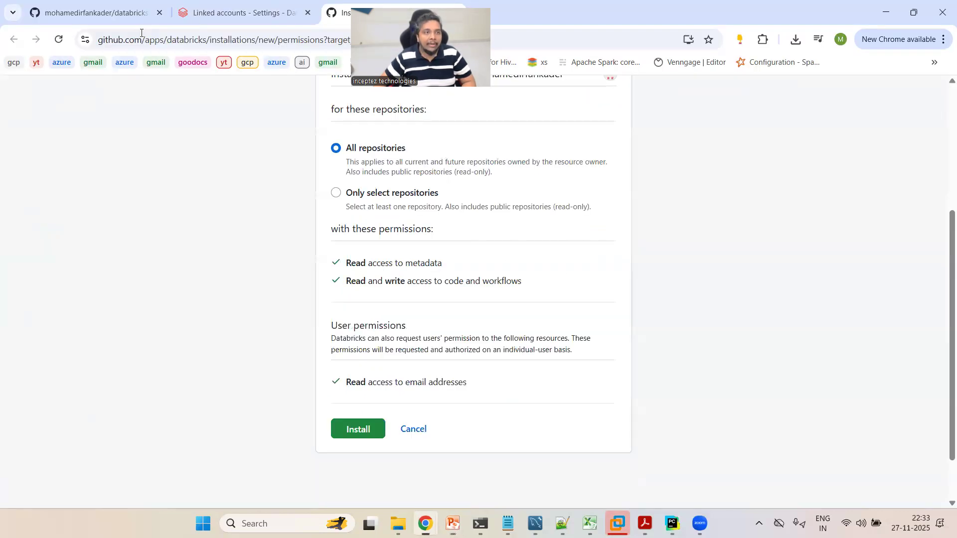
key(ctrl+shift+Tab)
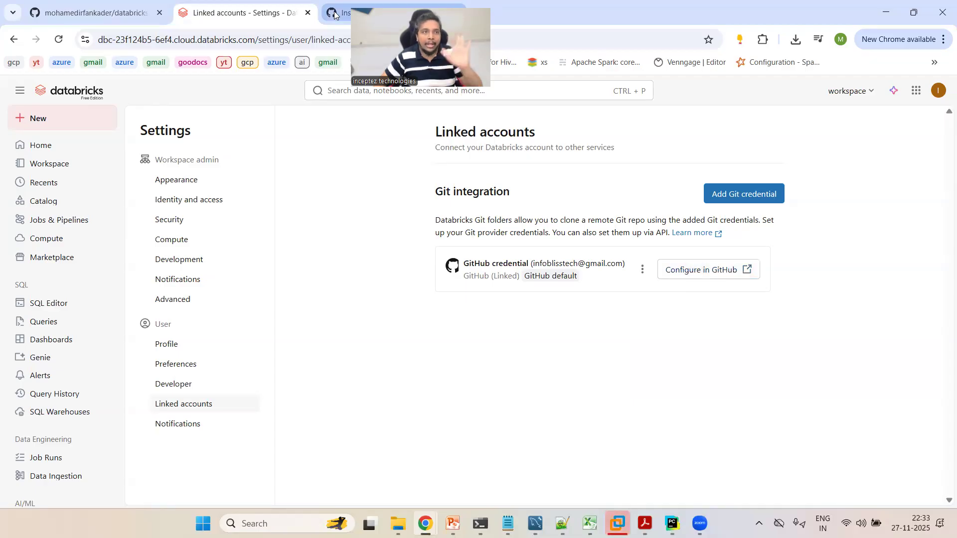
key(ctrl+Tab)
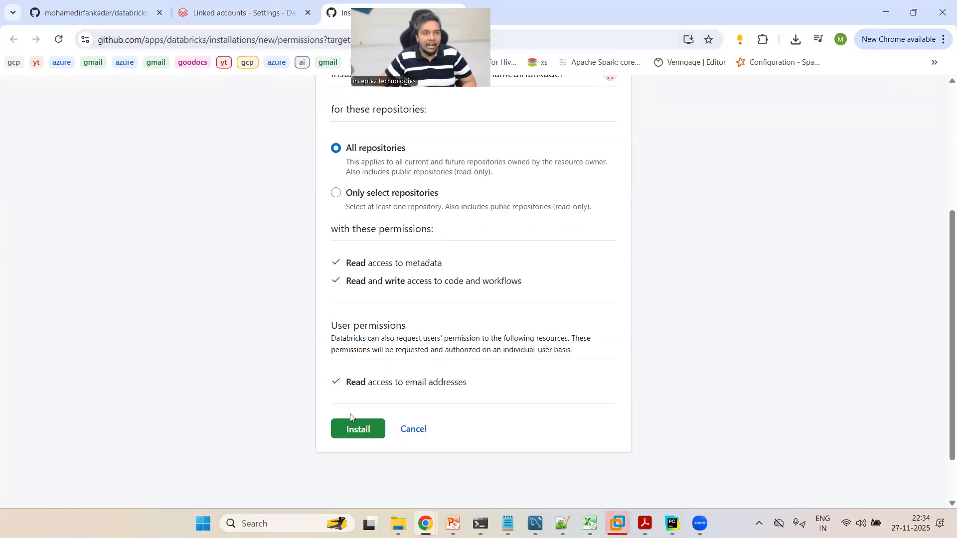
click(213, 19)
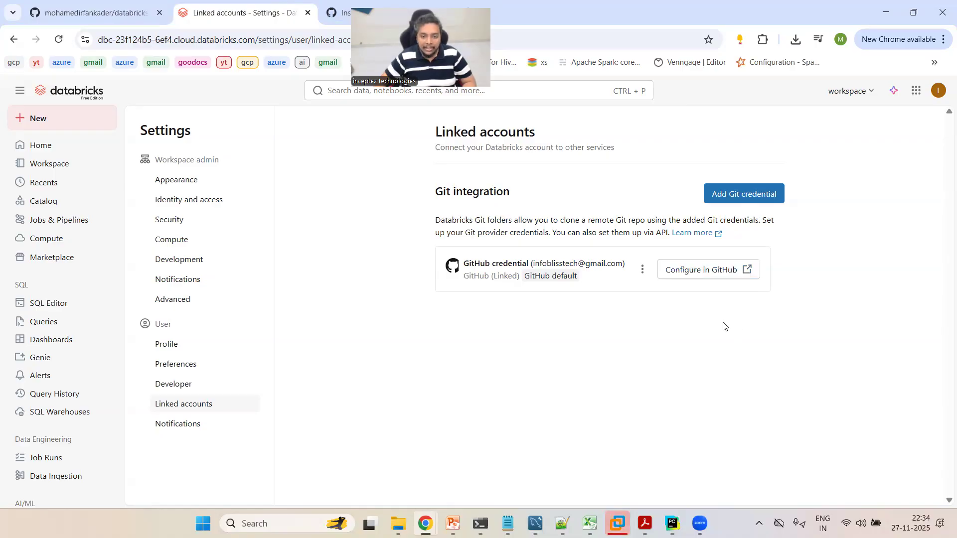
- Replace 'Save and connect with Github credentials.' in Step 1 with 'Configure in Github'
key(alt+Tab)
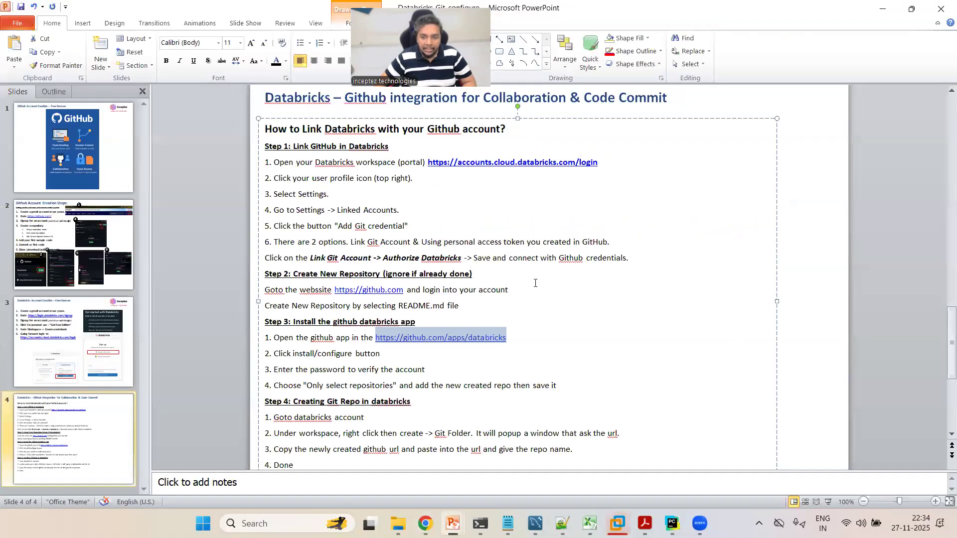
click(474, 258)
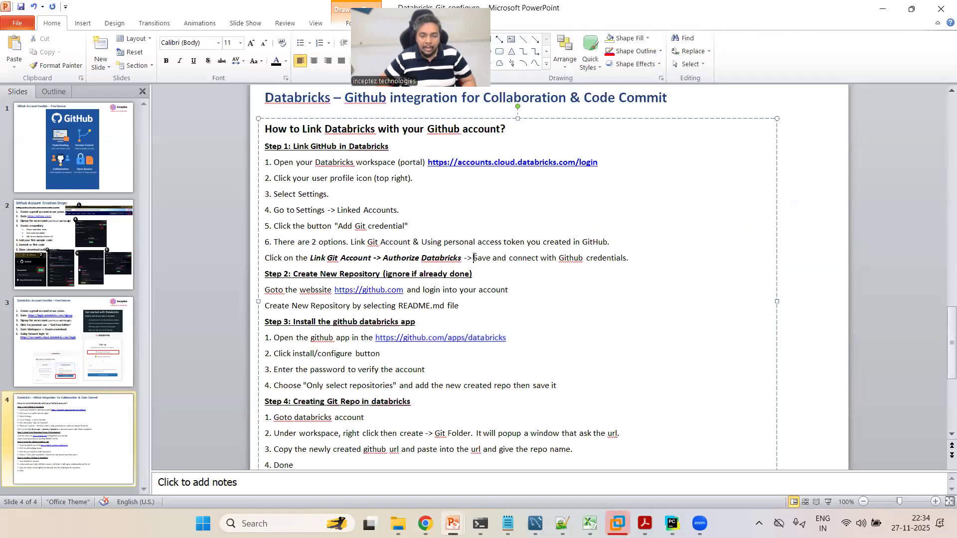
key(shift+End)
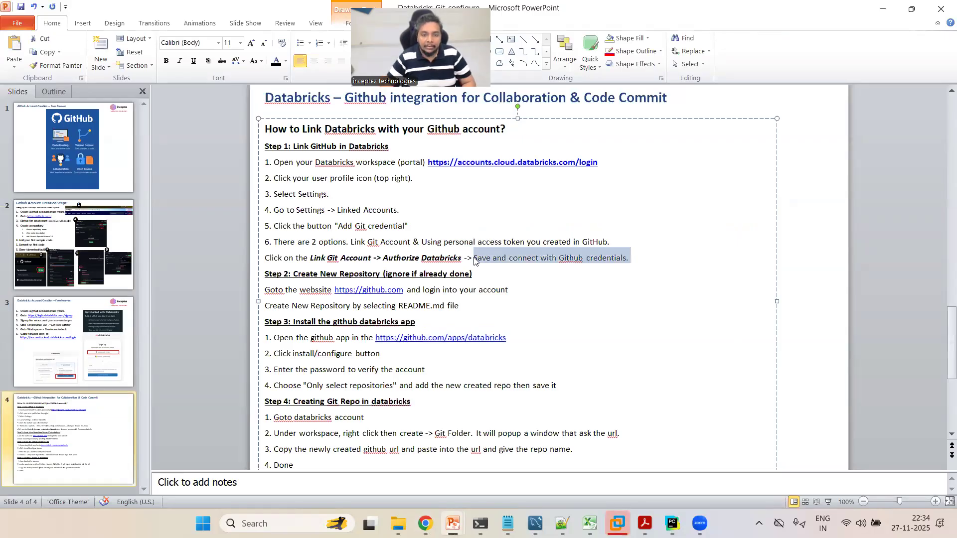
text(Configre)
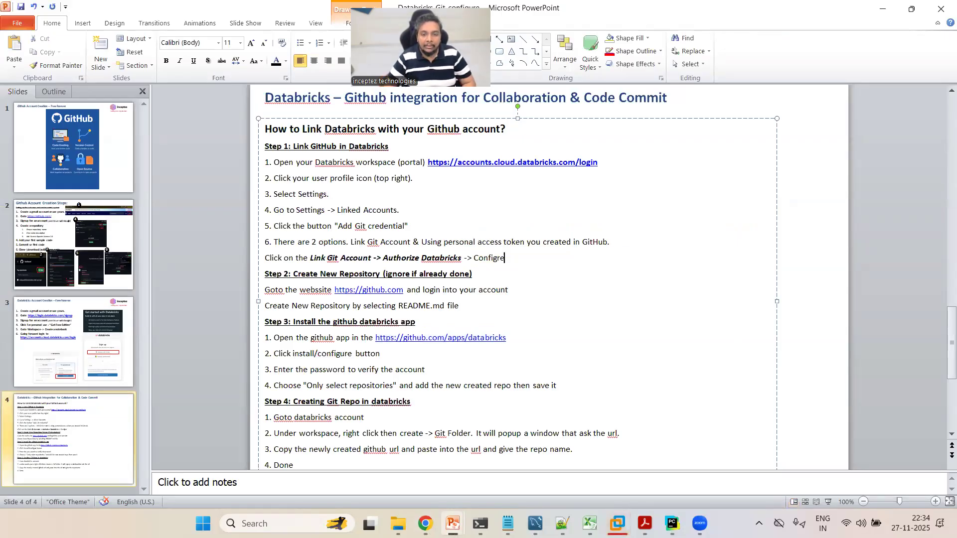
key(BackSpace)
key(BackSpace)
key(alt+Tab)
key(alt+Tab)
text(ure in Git)
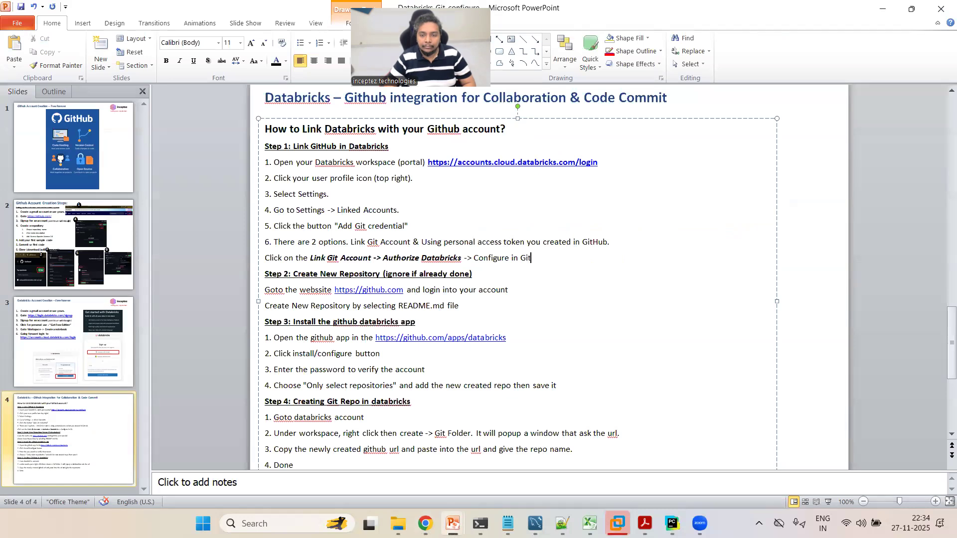
text(hub)
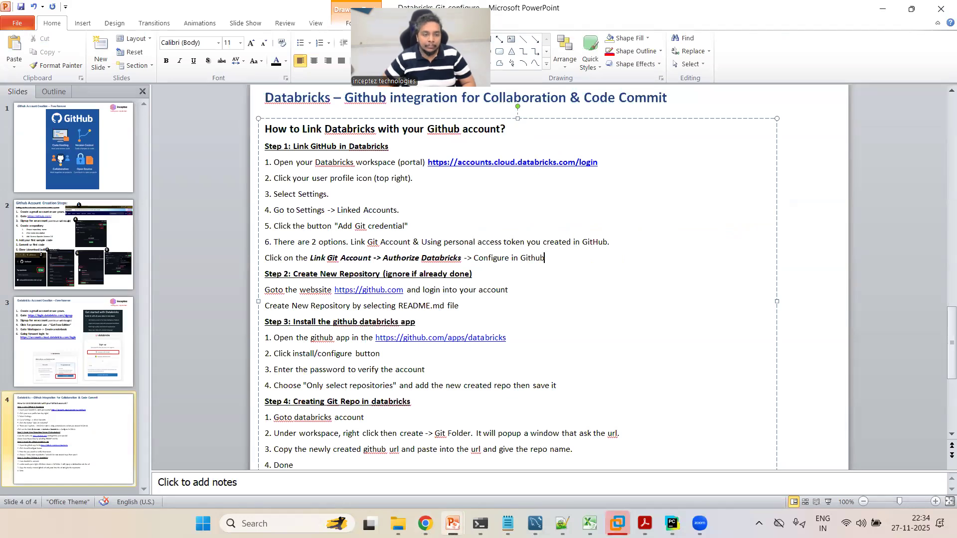
- Try deleting the Step 2 block and renumbering Step 3 to 2, then undo it
click(472, 274)
key(Home)
key(shift+Down)
key(shift+Down)
key(shift+Down)
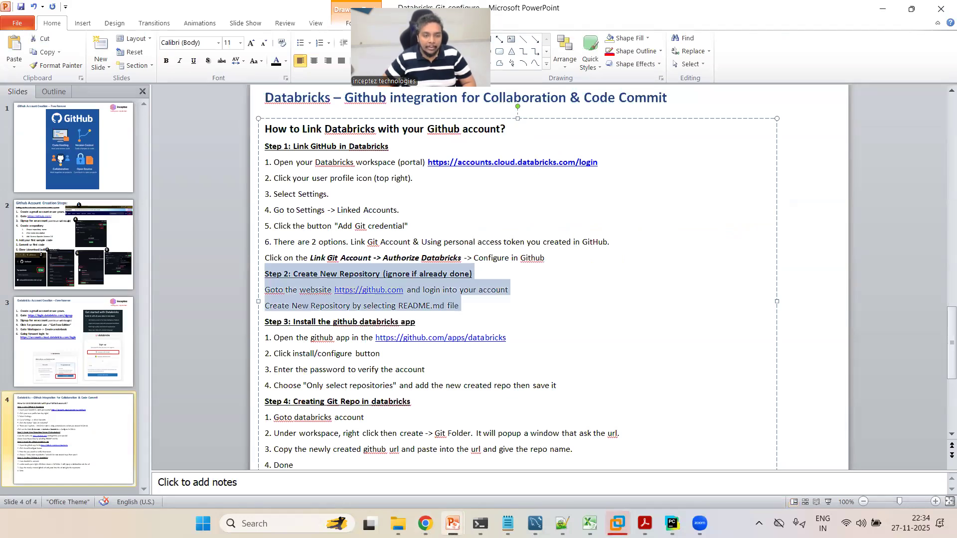
key(Delete)
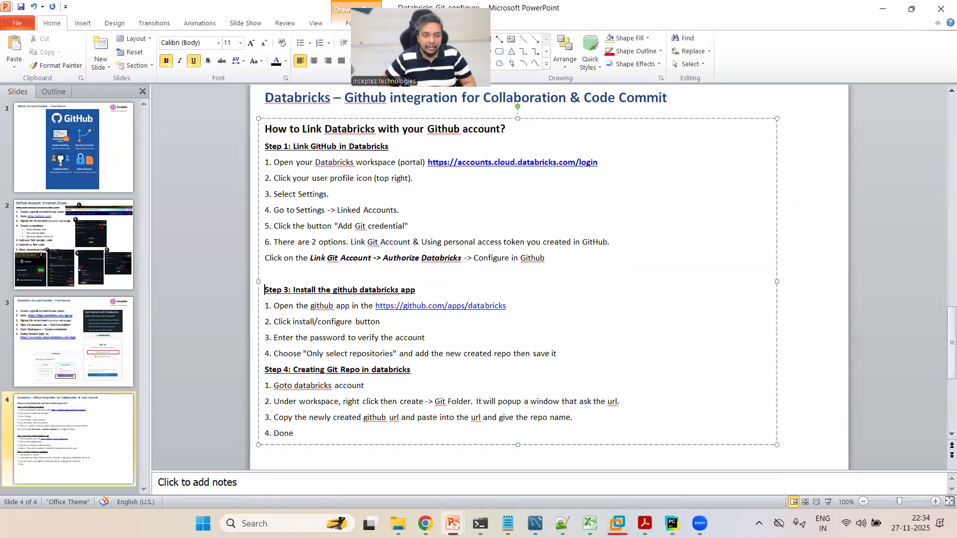
click(288, 290)
key(BackSpace)
text(2)
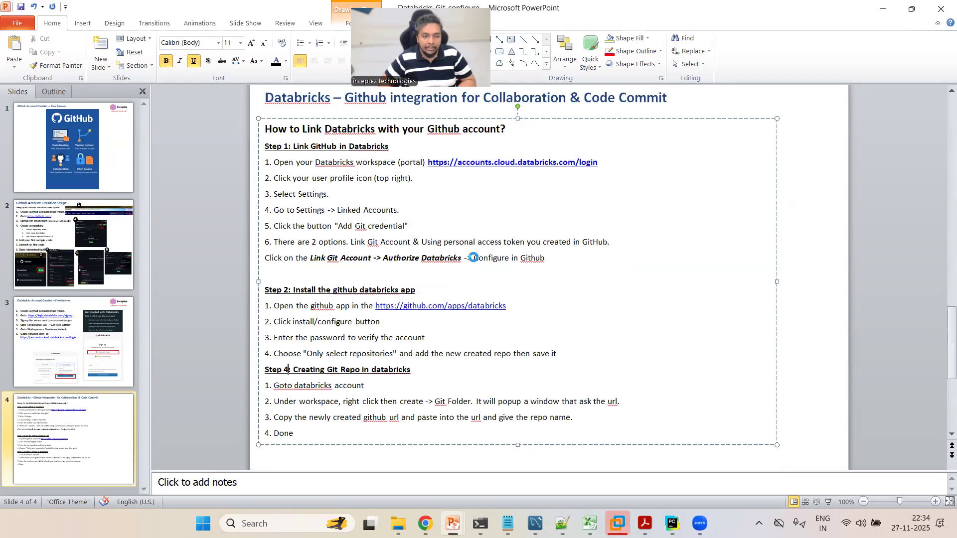
key(ctrl+z)
key(ctrl+z)
key(ctrl+z)
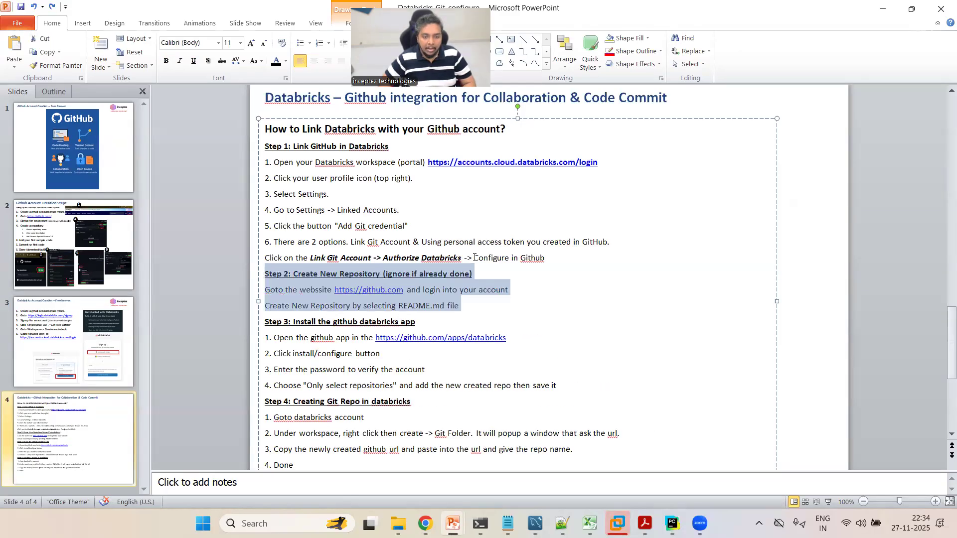
key(Right)
- Insert an 'Or' line just above the Step 3 heading
key(Return)
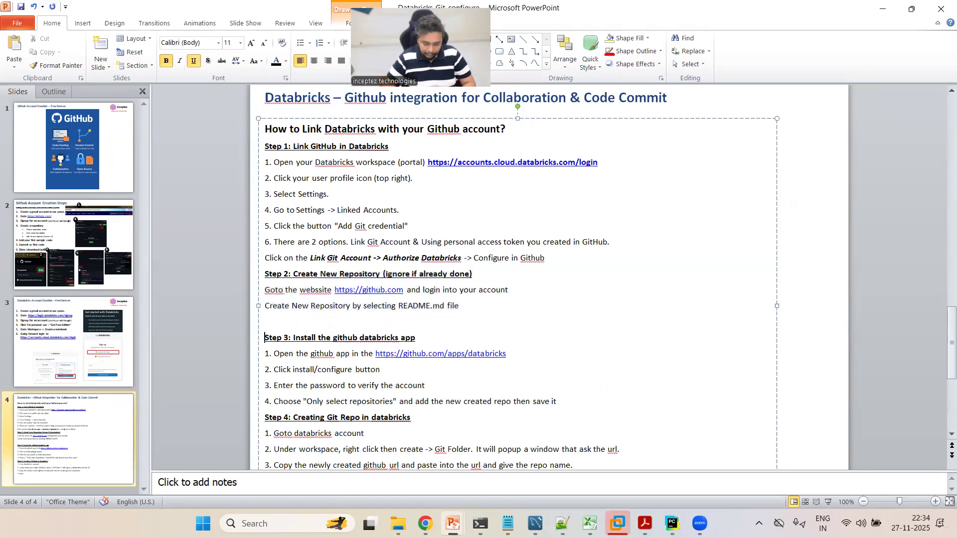
key(Up)
text(or)
key(shift+Home)
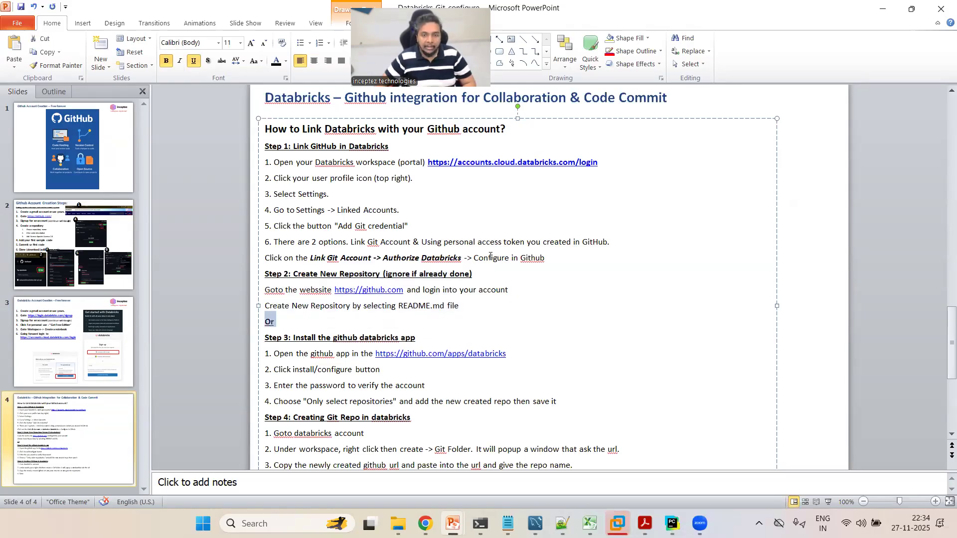
click(549, 261)
key(alt+Tab)
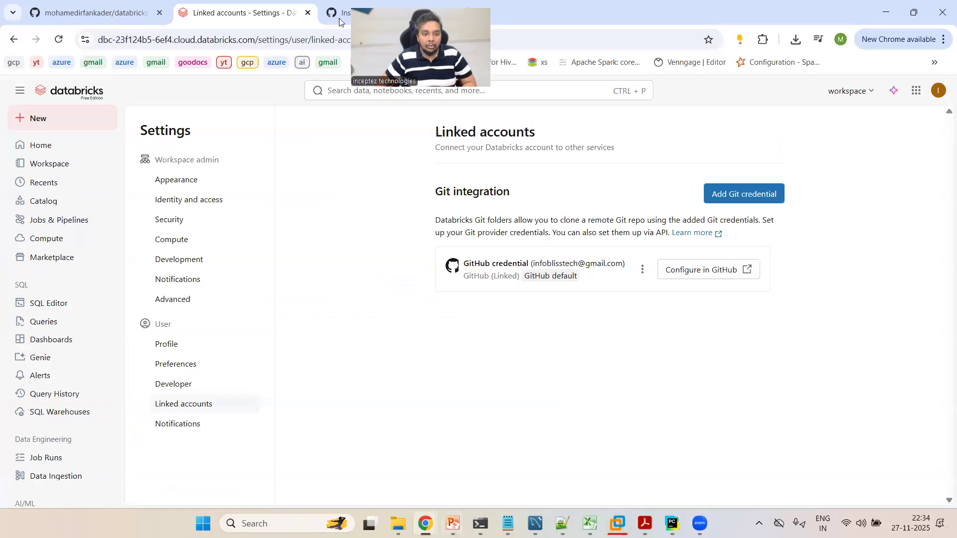
key(ctrl+Tab)
key(alt+Tab)
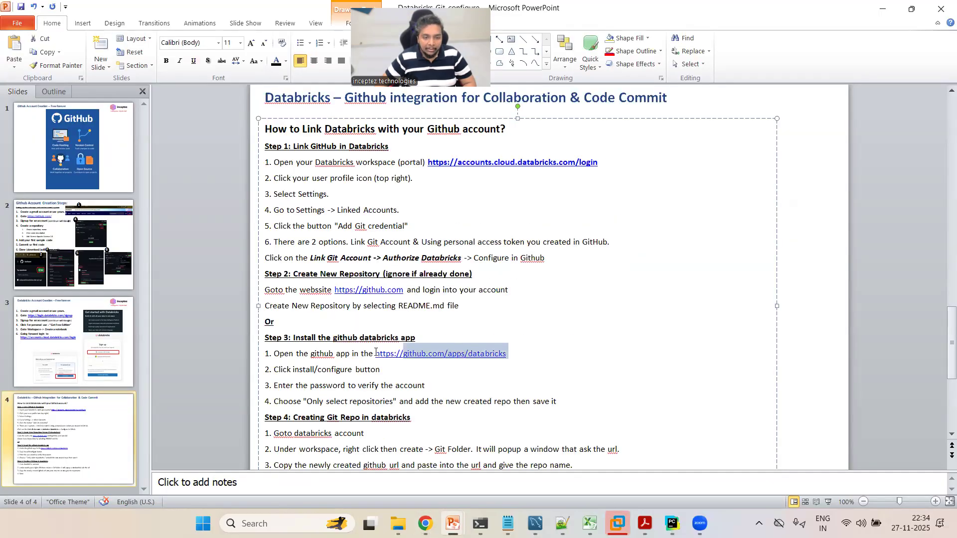
- Select Step 3's install/configure and password-verification lines on the slide
key(alt+Tab)
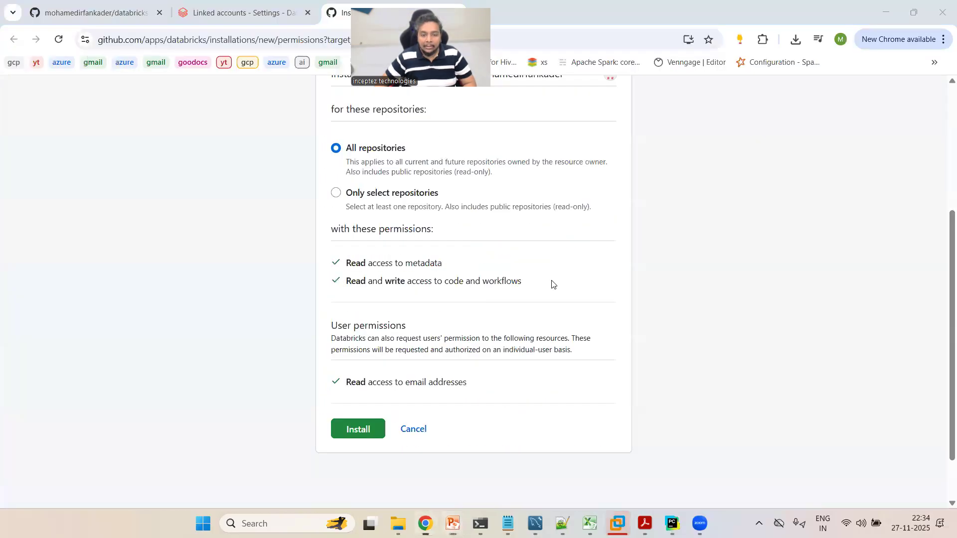
scroll(456, 327, down, 2)
key(alt+Tab)
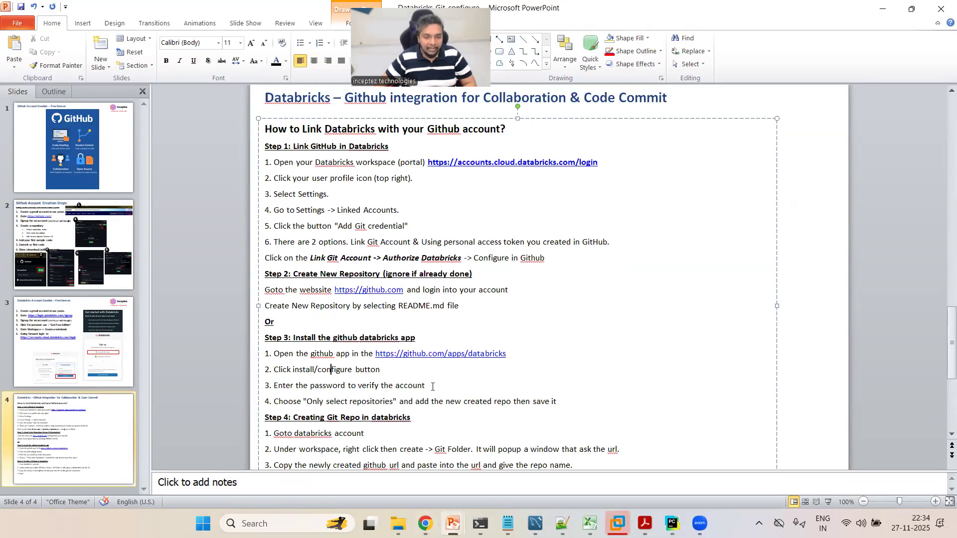
triple_click(439, 384)
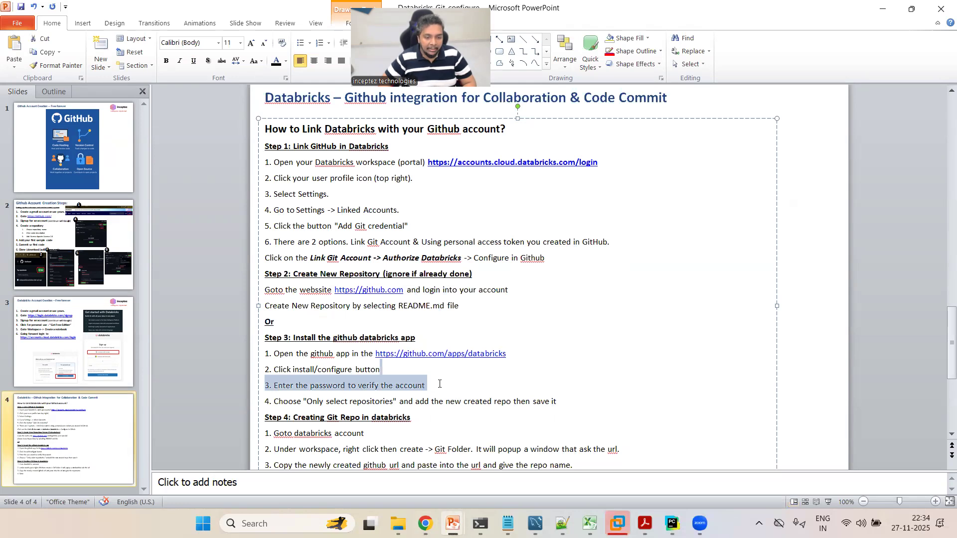
key(shift+Home)
key(alt+Tab)
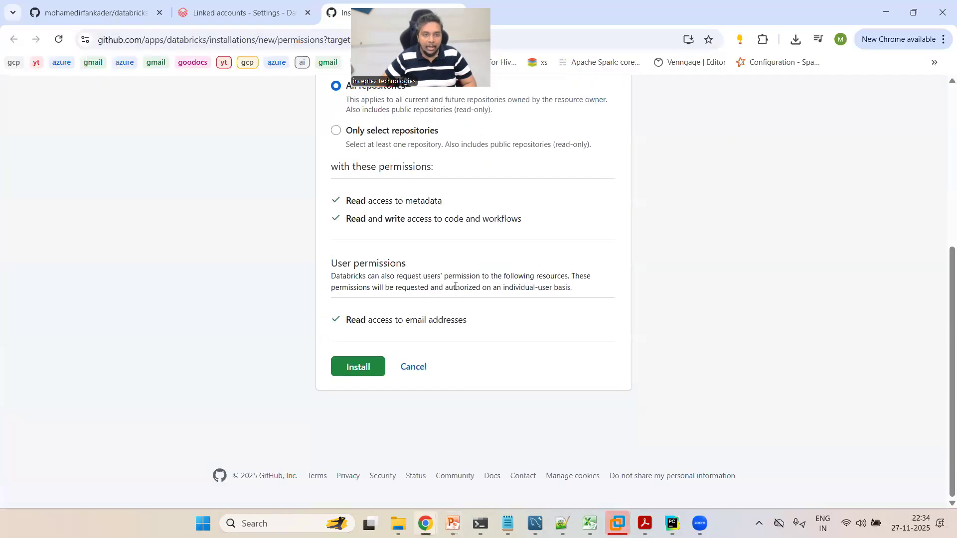
scroll(336, 256, up, 1)
scroll(446, 297, up, 2)
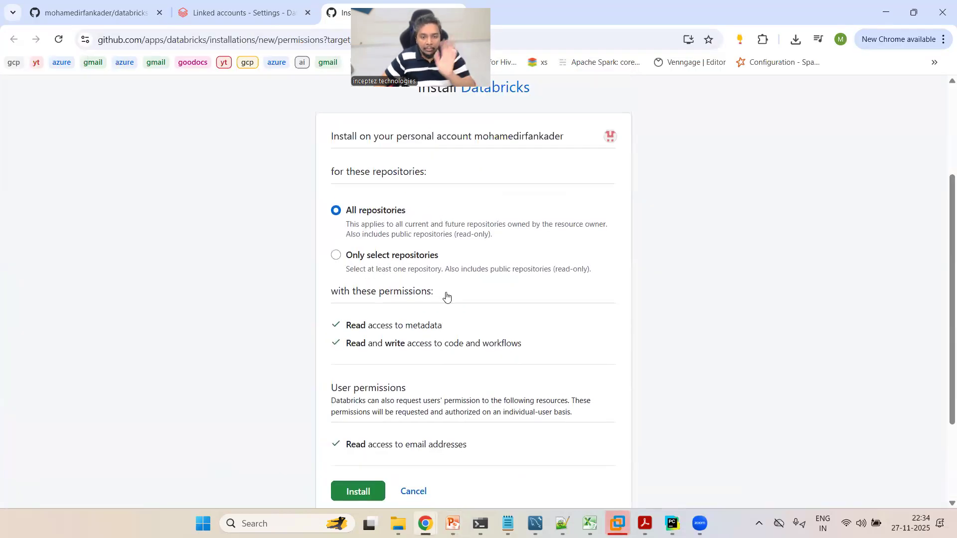
- Install the Databricks app on only the databricks-code-repo repository
click(336, 255)
click(444, 292)
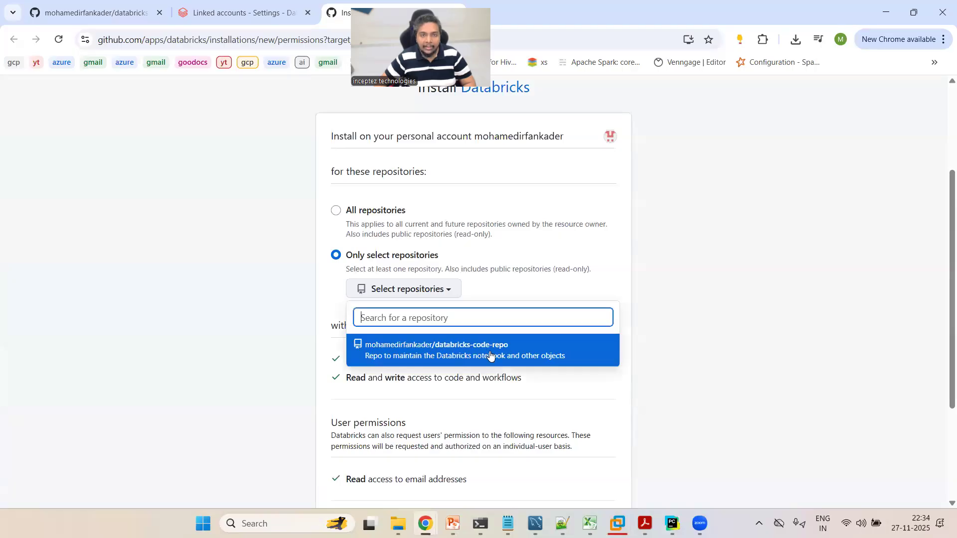
click(488, 354)
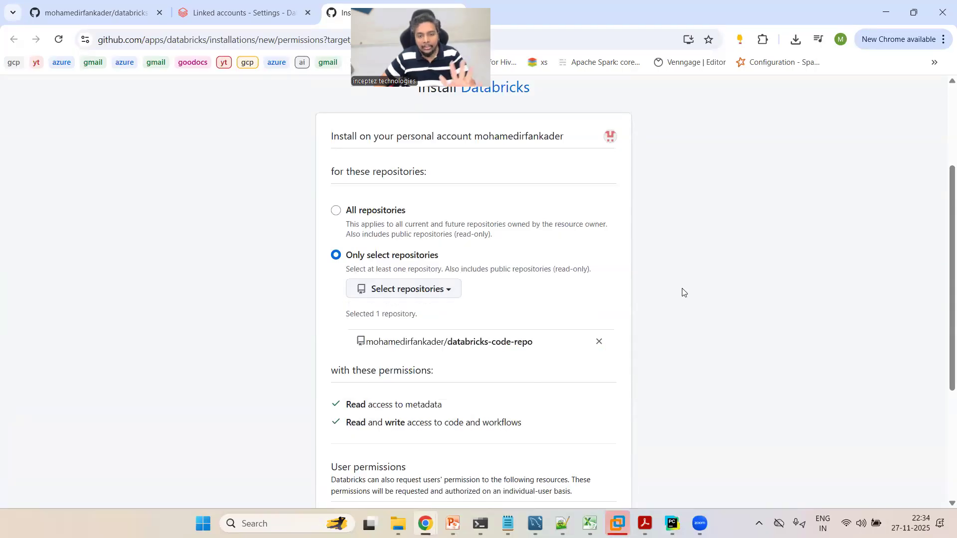
scroll(668, 293, down, 3)
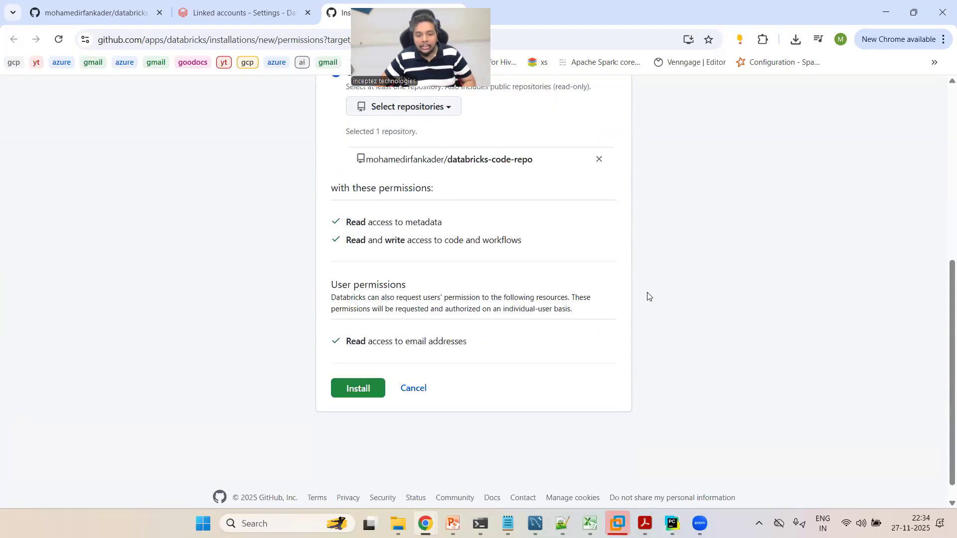
click(358, 383)
- Append '-:?' after 'save it' at the end of Step 3's fourth line
key(alt+Tab)
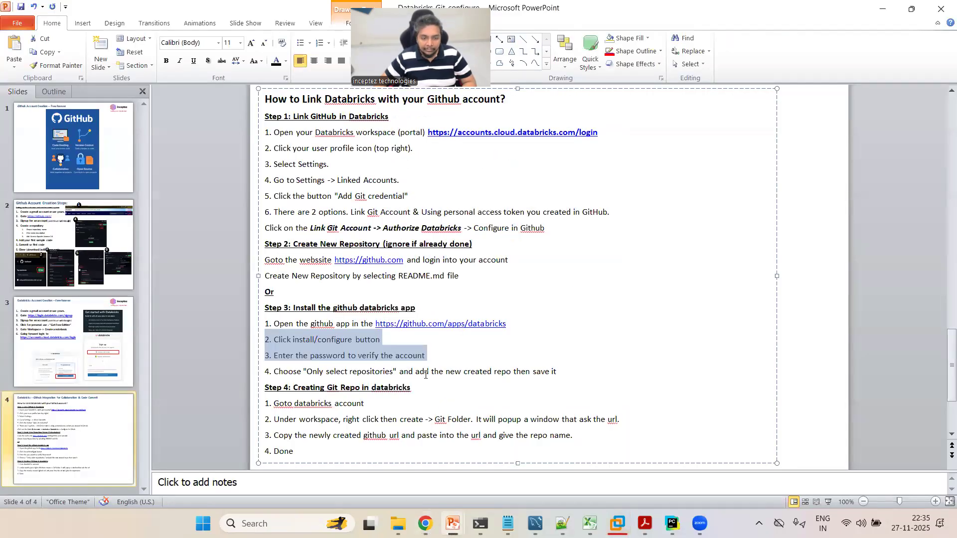
click(585, 373)
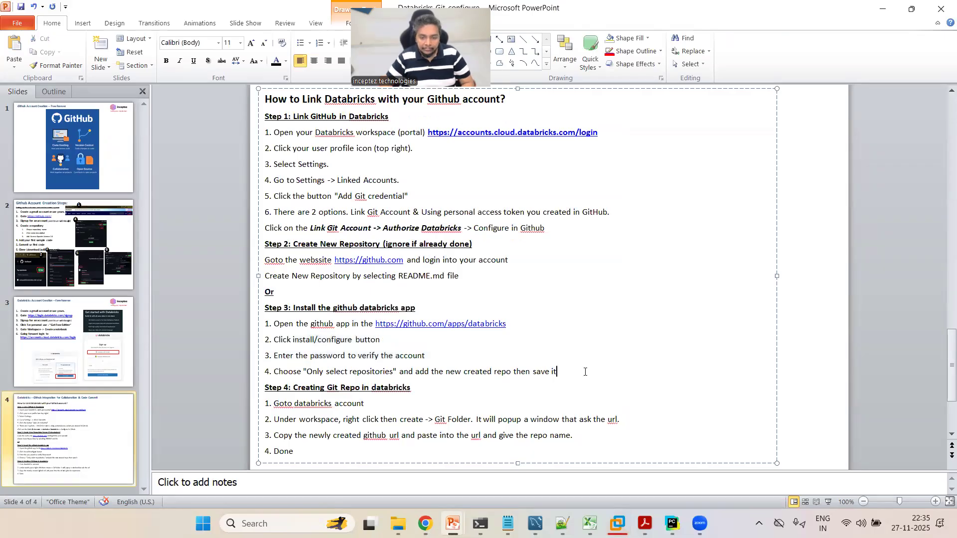
text(-:?)
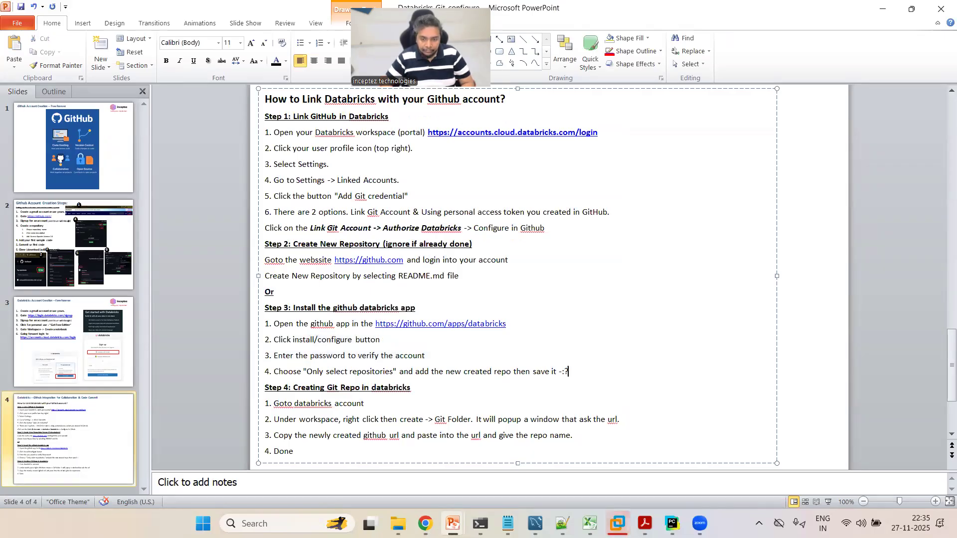